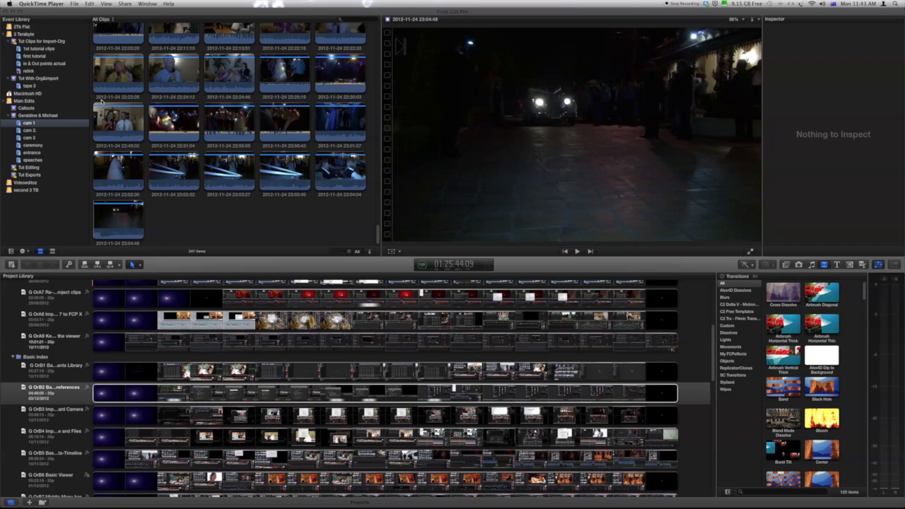
Open the Media Import window, list the contents of the second 3 TB drive and enlarge the window
click(102, 104)
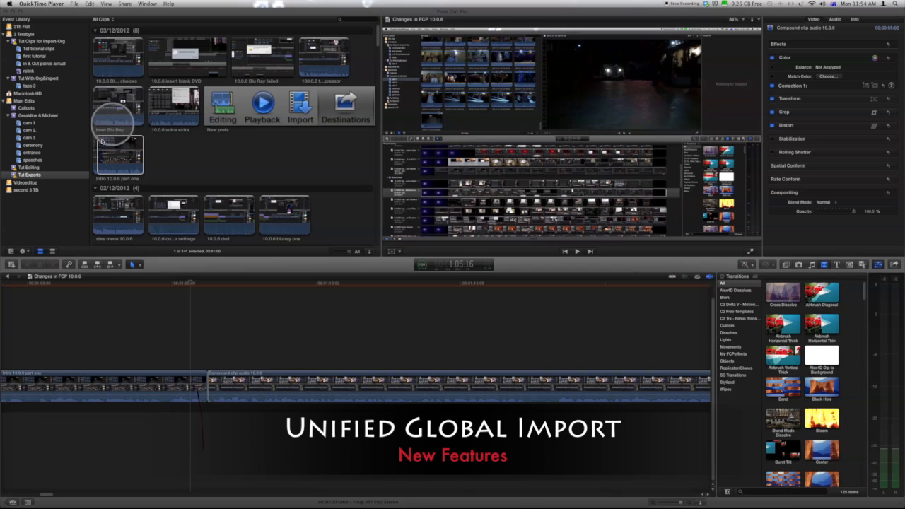
click(11, 264)
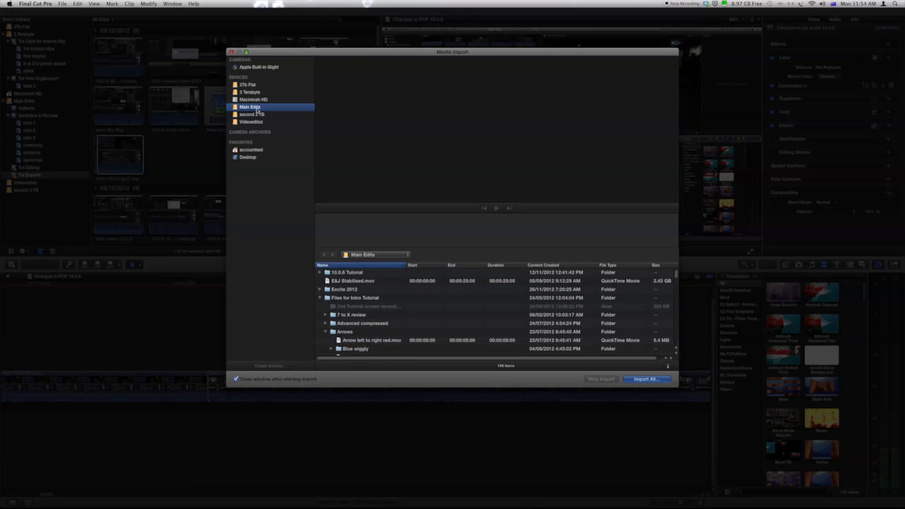
click(248, 116)
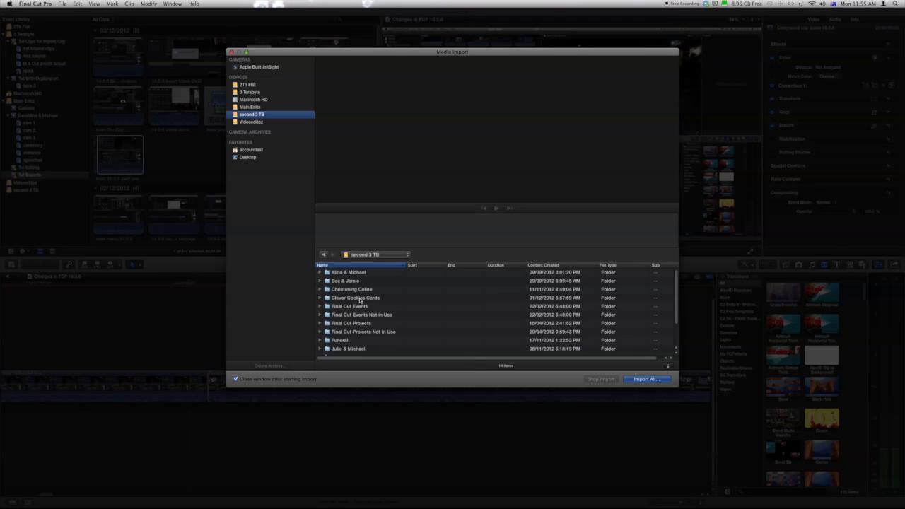
drag(675, 387, 718, 445)
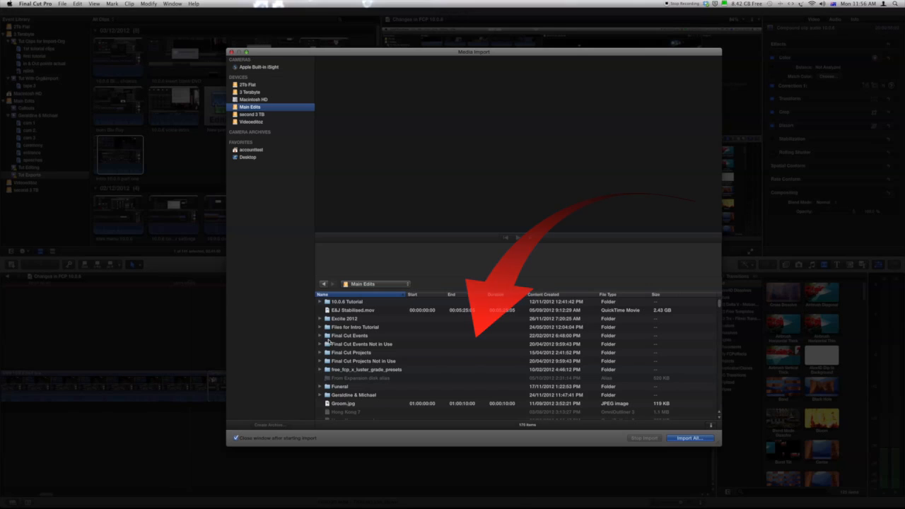
Expand the Layout screen recordings folder on the Main Edits drive and look through its files
click(320, 396)
scroll(343, 387, down, 5)
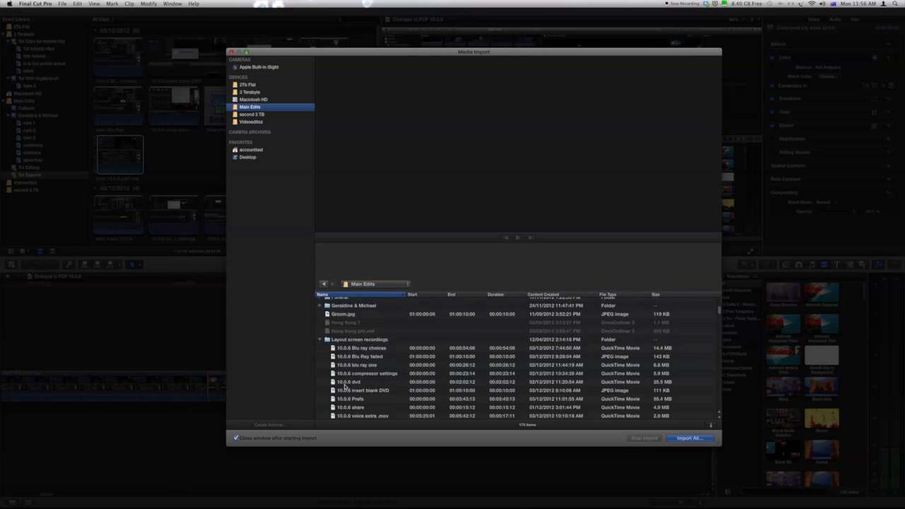
scroll(344, 383, up, 3)
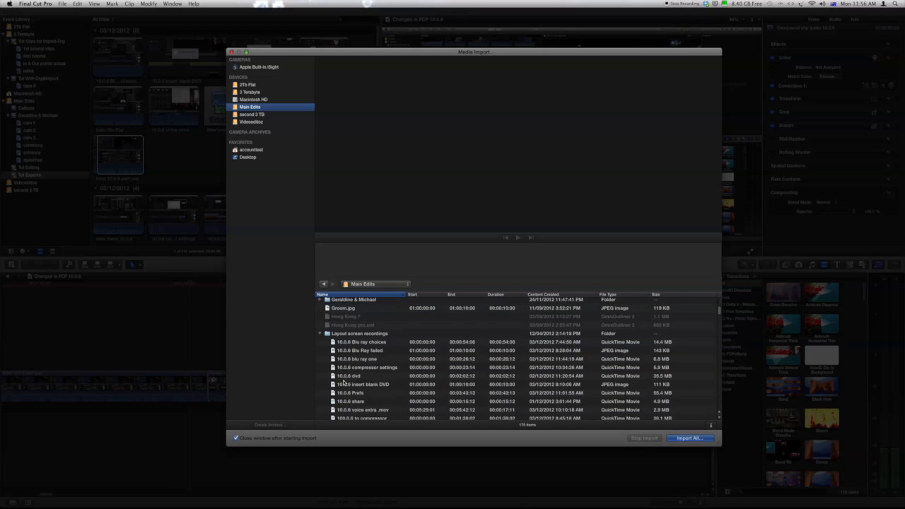
click(321, 338)
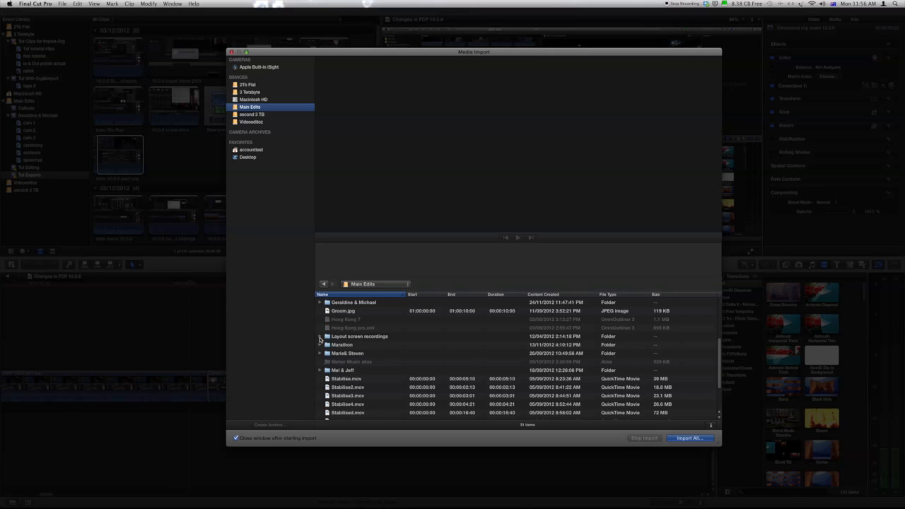
click(321, 337)
scroll(354, 357, down, 5)
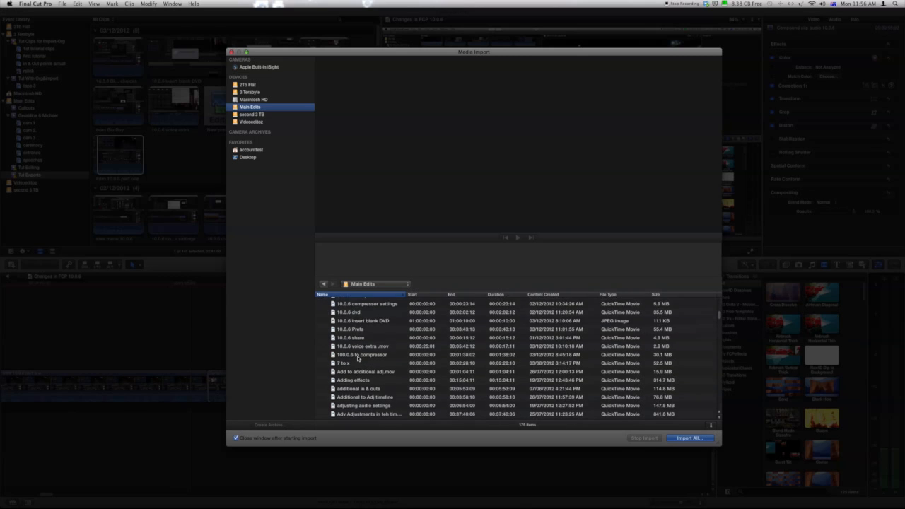
scroll(358, 359, up, 5)
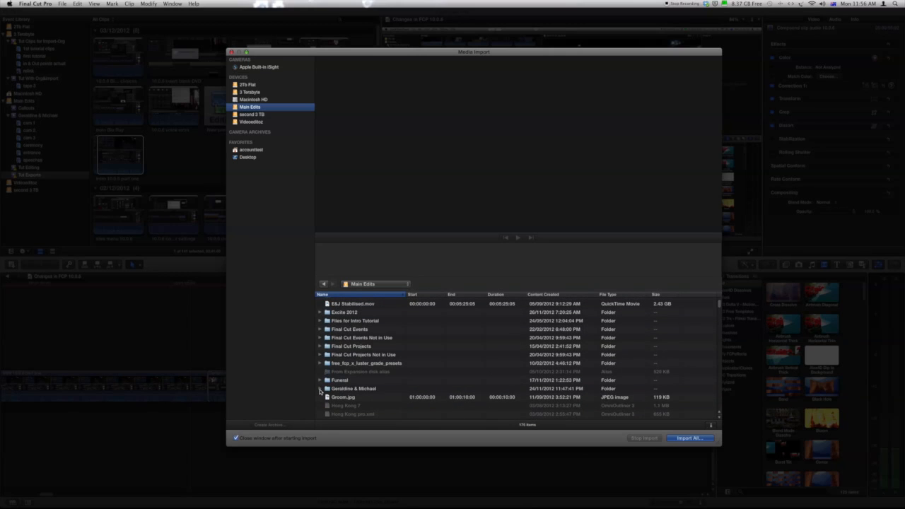
Expand the wedding couple's folder and its Cam 1 card 2 subfolder, and preview Clip #1 in the filmstrip
click(326, 389)
scroll(346, 355, down, 5)
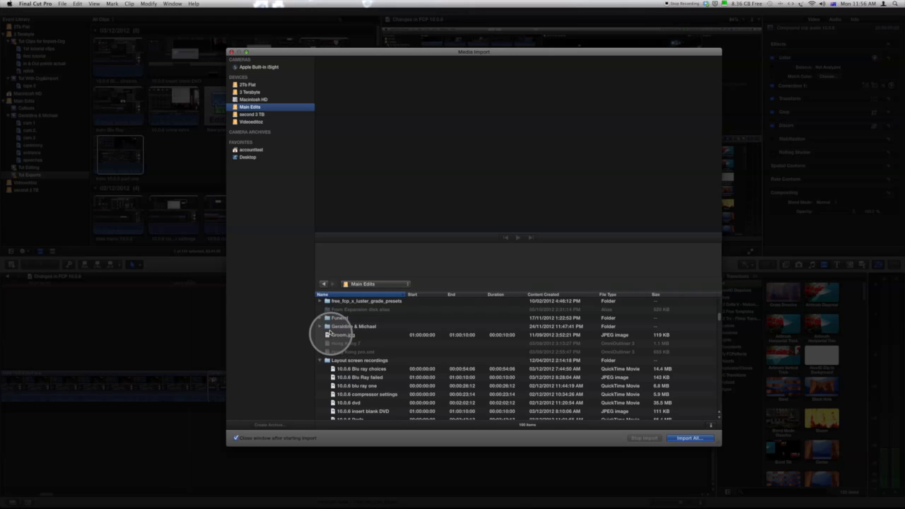
click(320, 326)
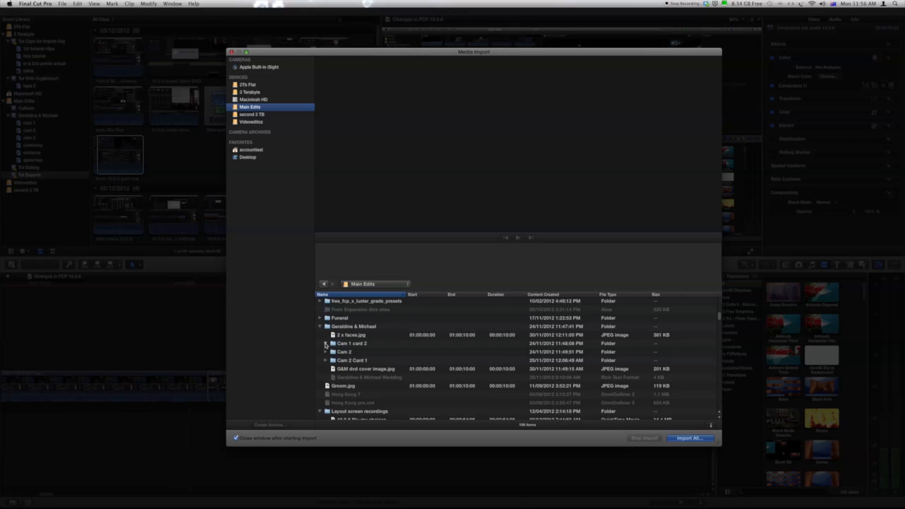
click(325, 344)
drag(339, 345, 392, 356)
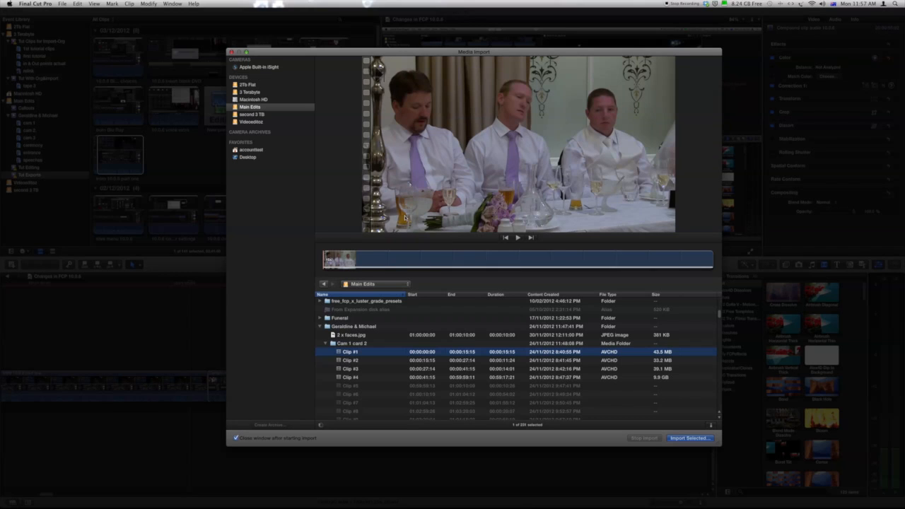
click(342, 262)
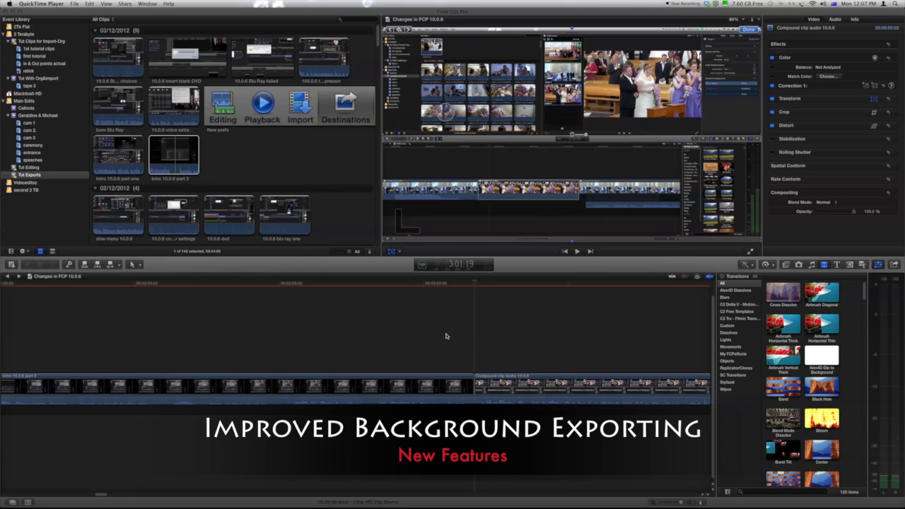
Share the Changes in FCP 10.0.6 project as an H.264 file saved to the Main Edits drive
click(895, 265)
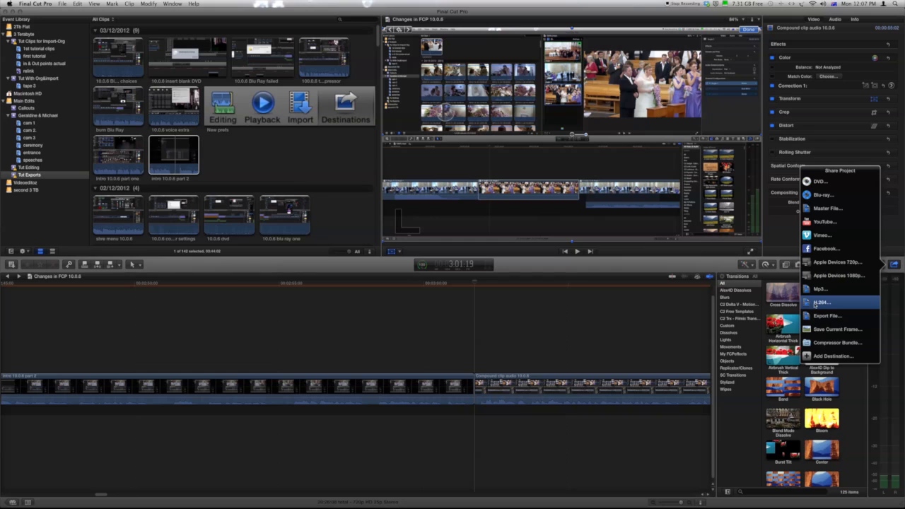
click(821, 303)
click(574, 243)
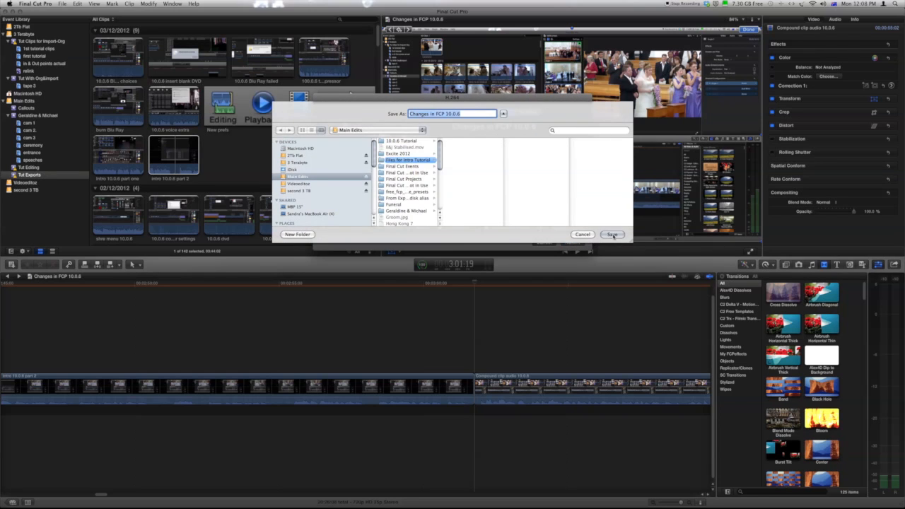
click(613, 234)
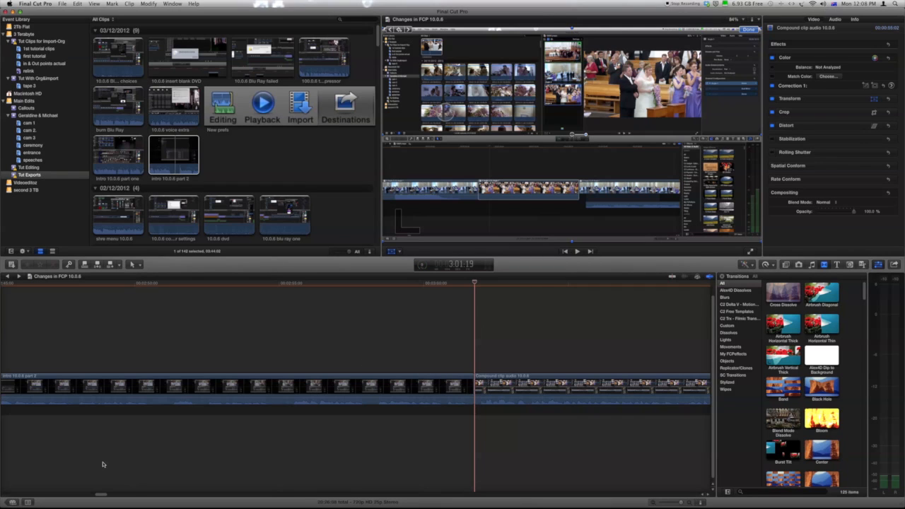
Show the Project Library, select the Or1 Conclusion project and expand the Sharing entry in Background Tasks
click(12, 503)
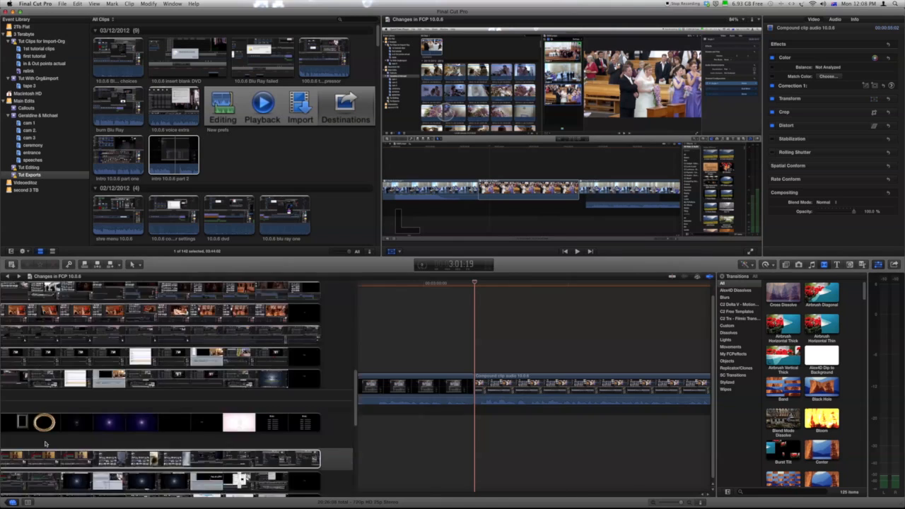
click(60, 381)
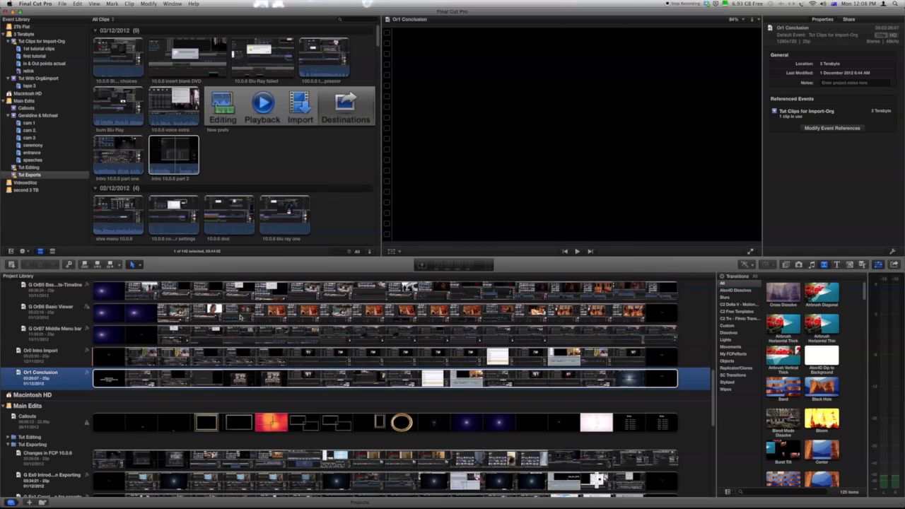
click(422, 266)
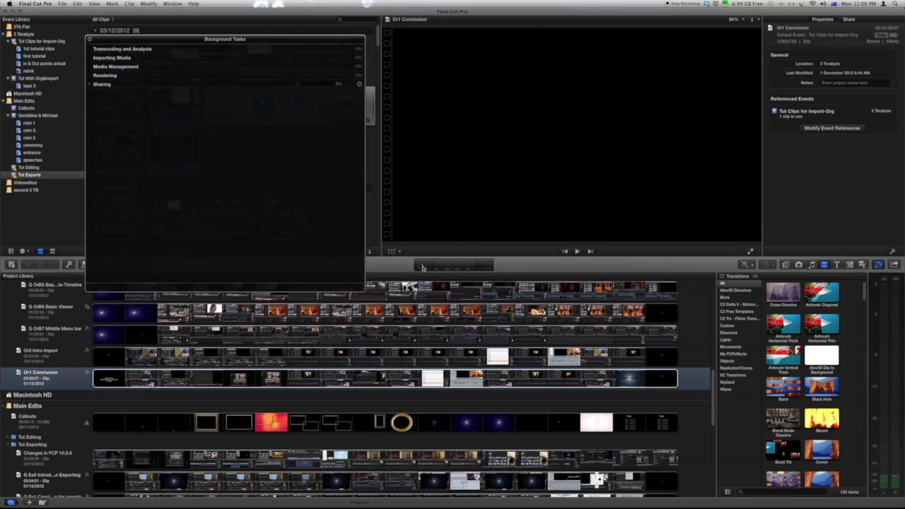
click(90, 85)
Share the G OrB6 Basic Viewer project as an H.264 file and check the background tasks
click(61, 313)
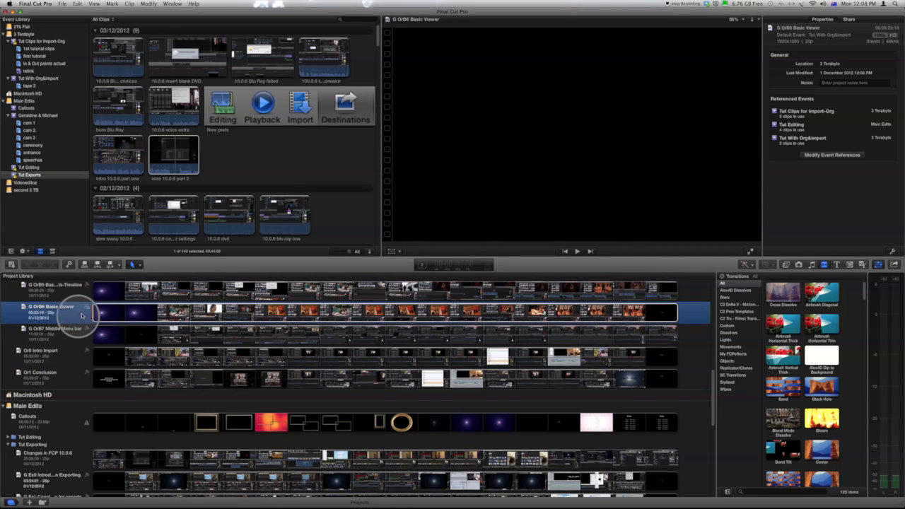
click(895, 265)
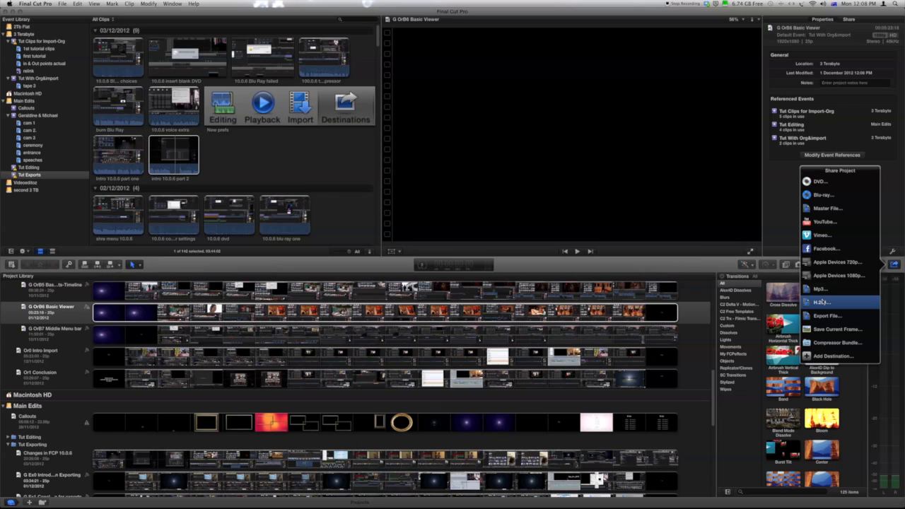
click(821, 302)
click(571, 243)
click(614, 234)
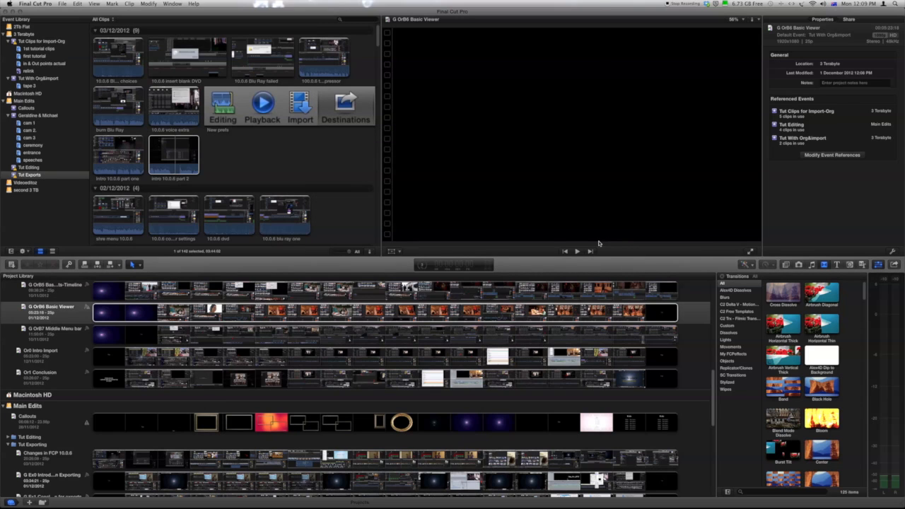
click(420, 266)
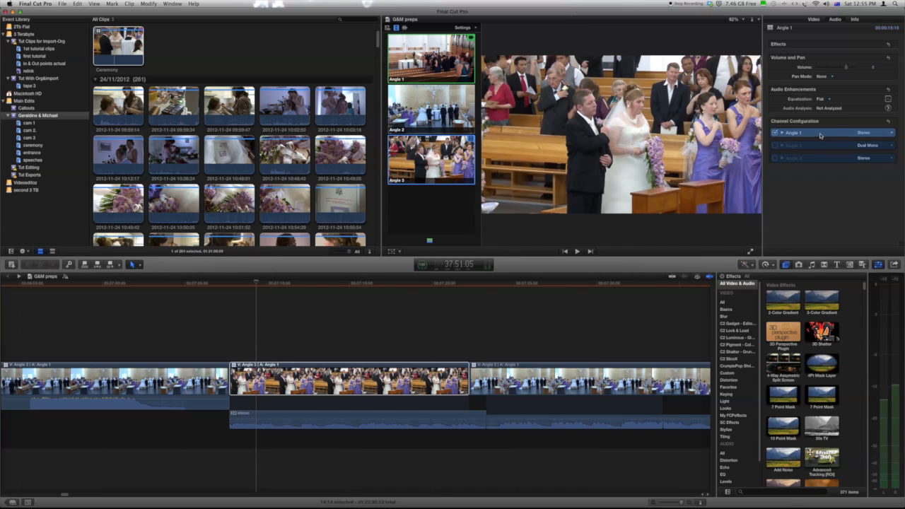
Enable the audio channels of Angle 2 and Angle 3 on the selected multicam clip and inspect the expanded audio components
click(892, 134)
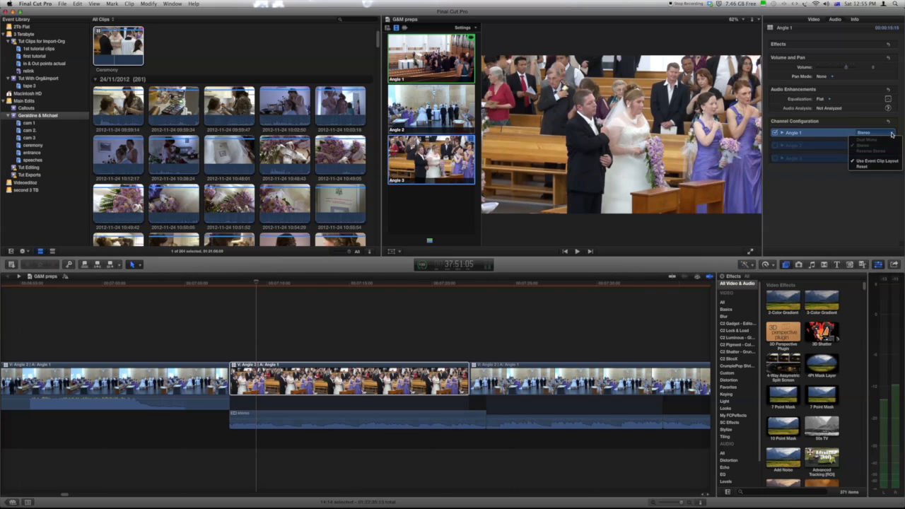
click(774, 147)
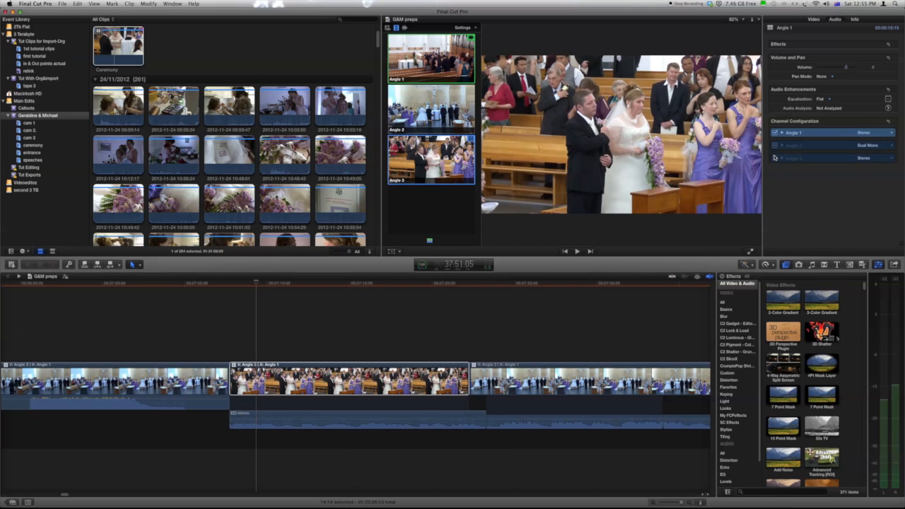
click(776, 158)
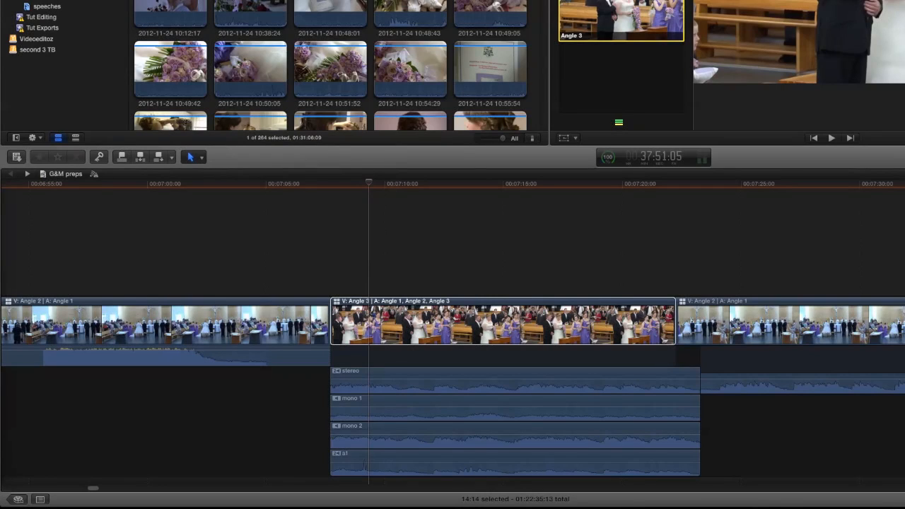
click(361, 380)
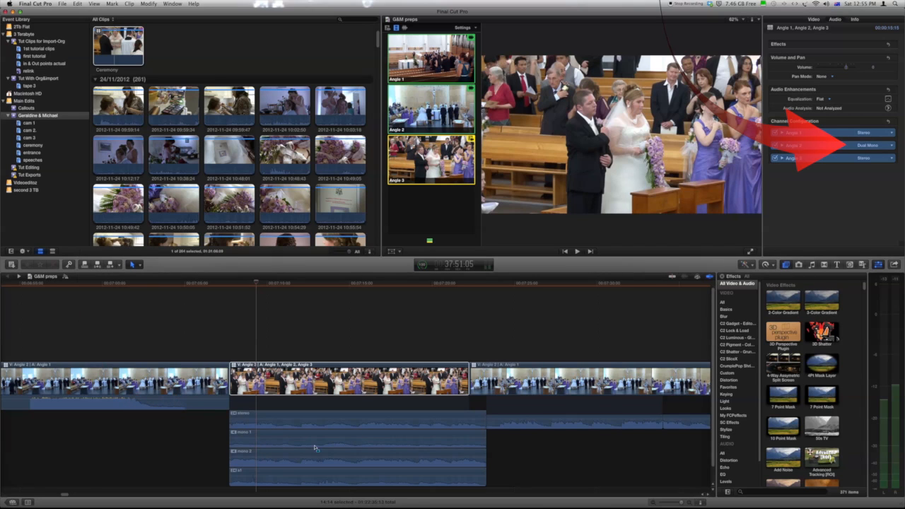
click(239, 475)
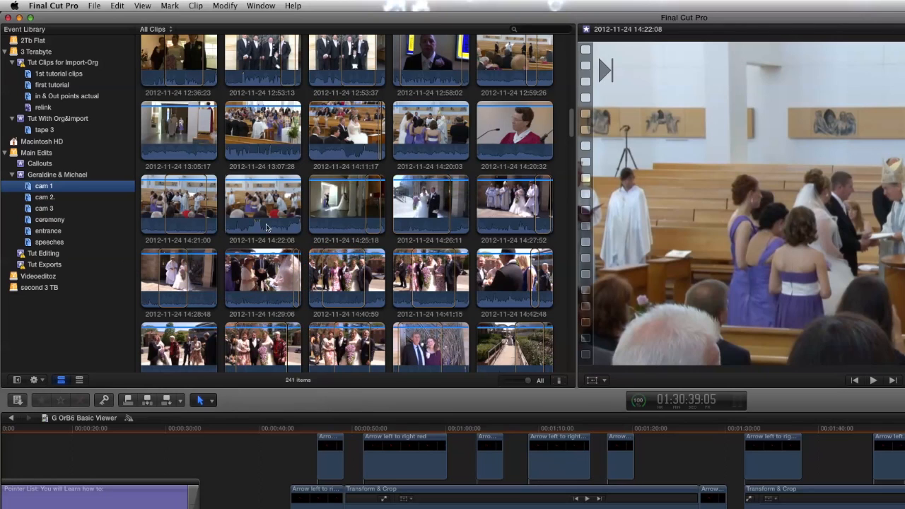
click(317, 134)
drag(317, 134, 380, 141)
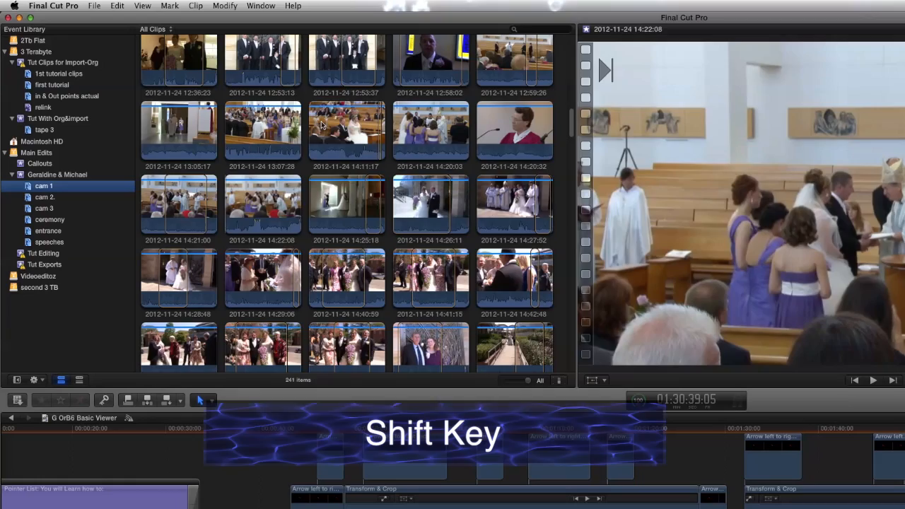
drag(322, 124, 382, 131)
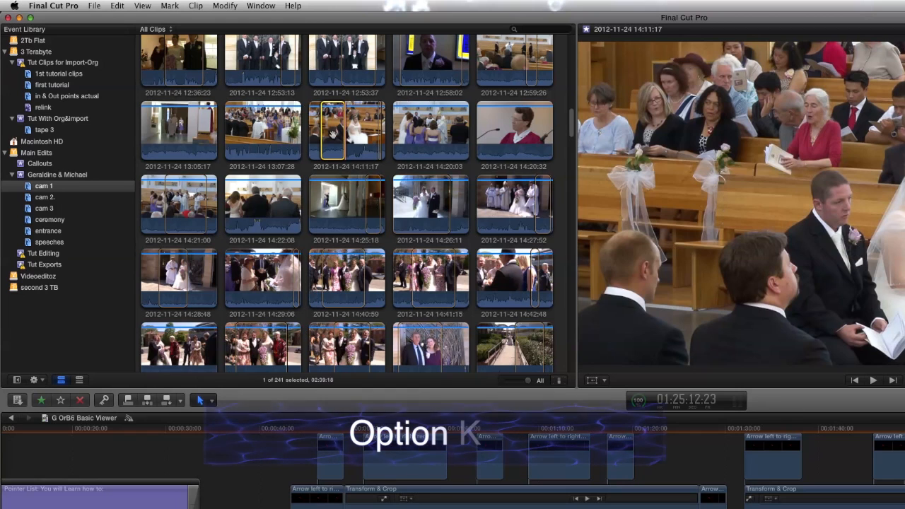
alt+click(335, 132)
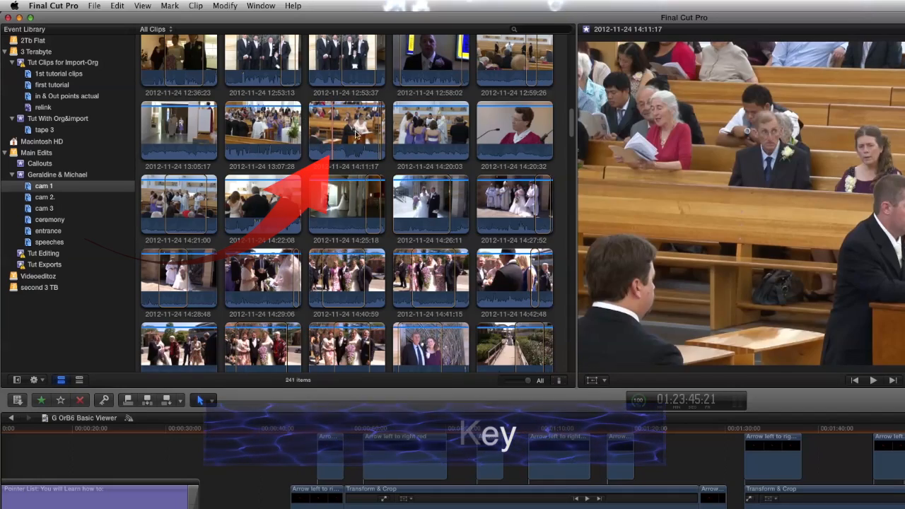
click(307, 305)
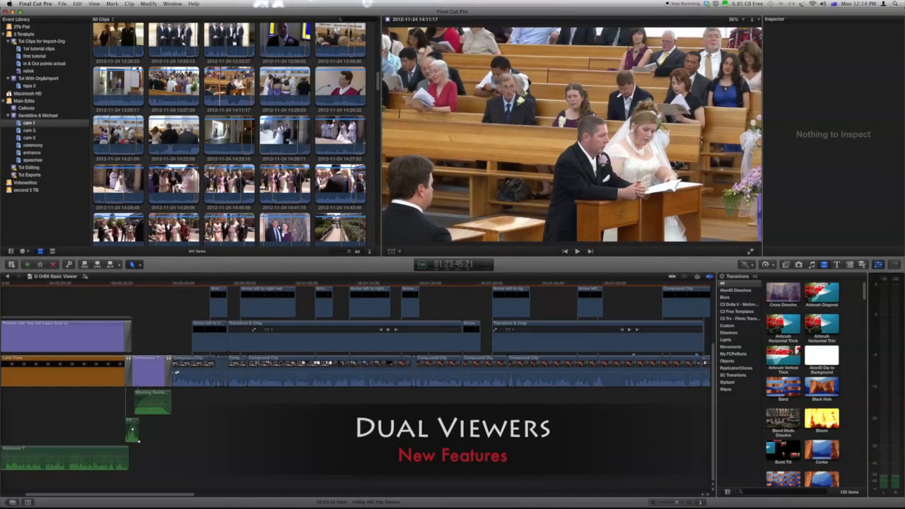
click(174, 4)
click(185, 38)
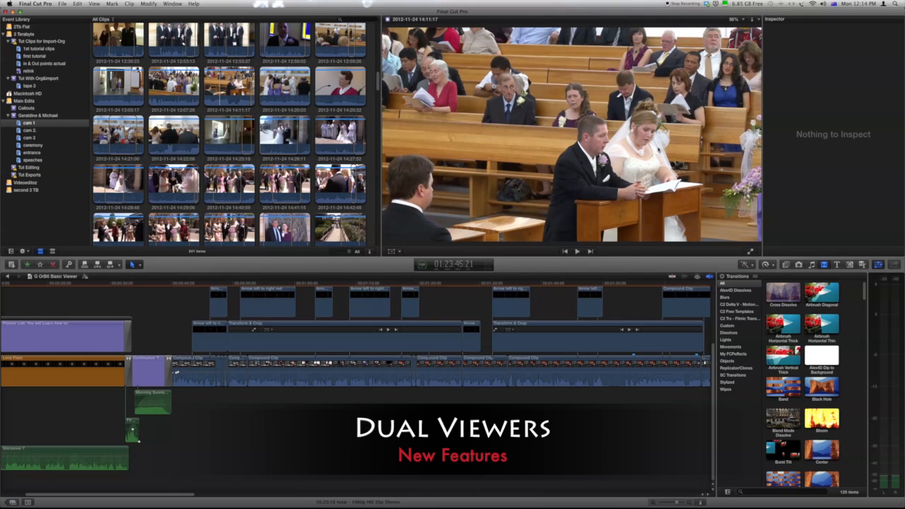
click(326, 145)
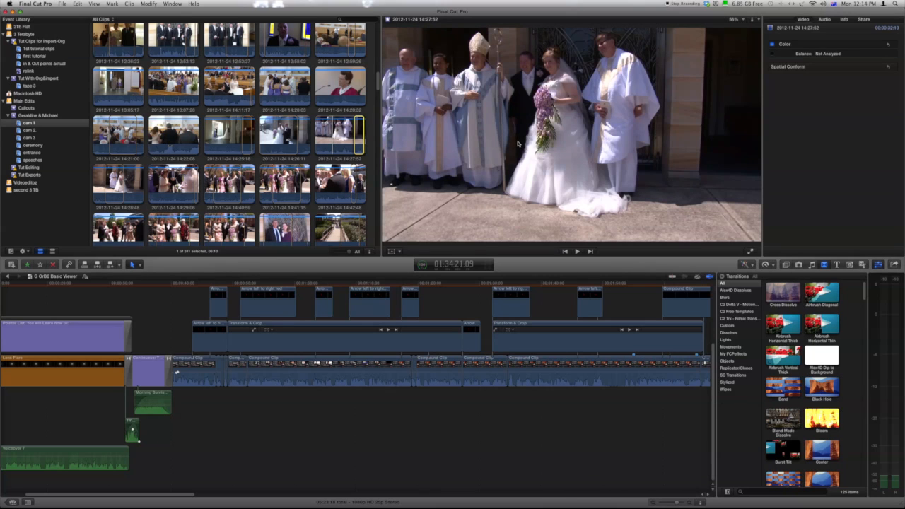
click(174, 4)
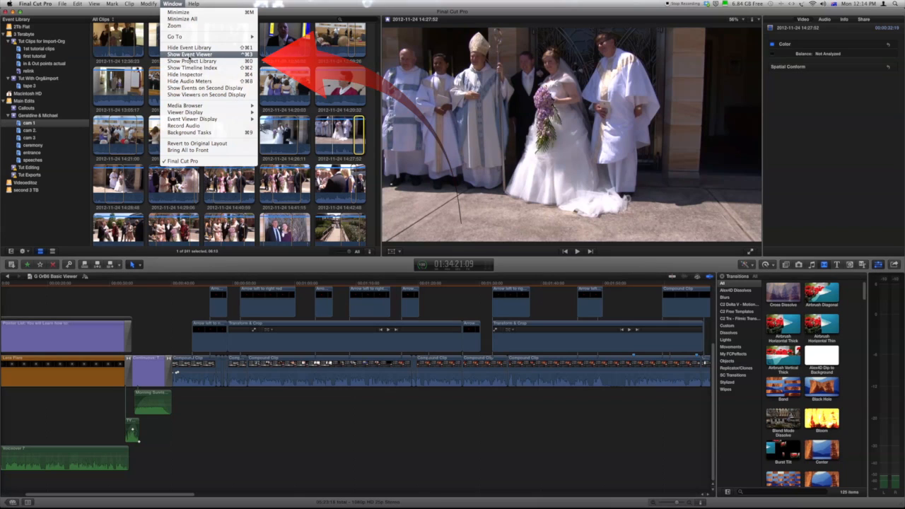
click(190, 55)
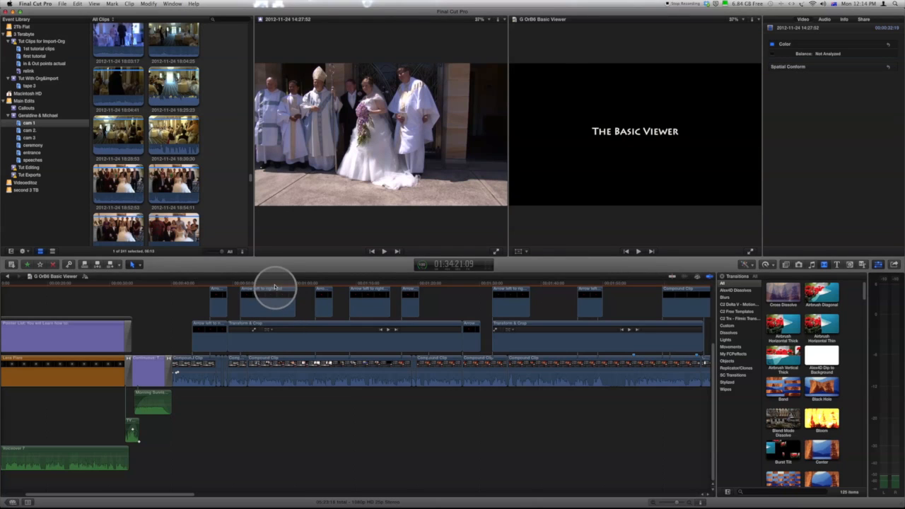
Place the timeline playhead at 43:10 and widen the Event Viewer slightly against the project viewer
click(274, 289)
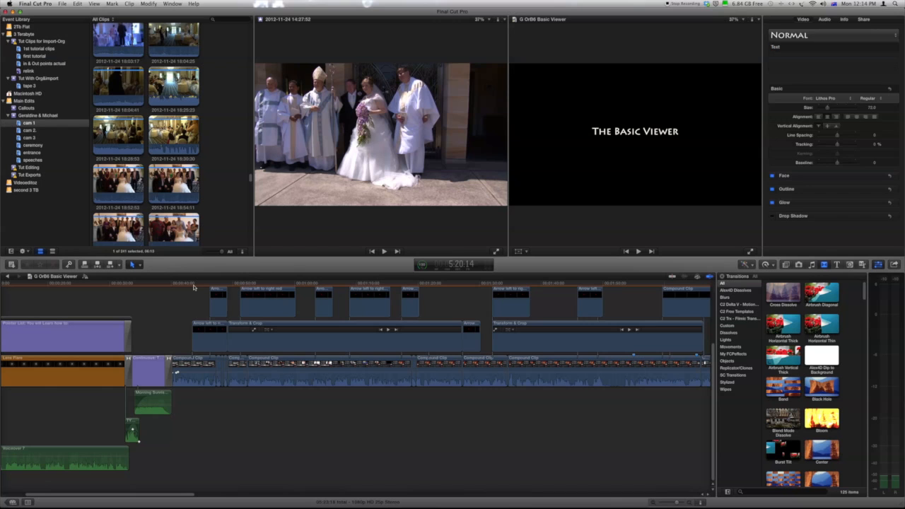
click(193, 285)
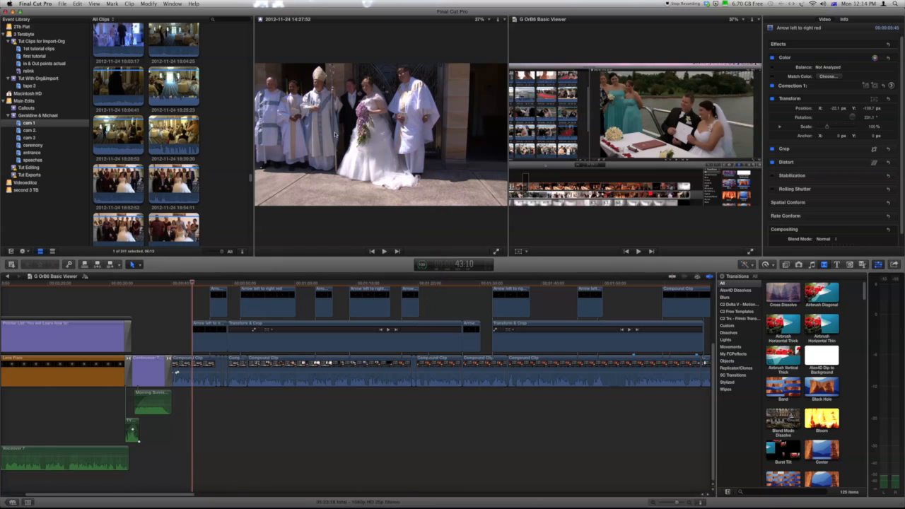
mouse_move(508, 144)
mouse_down()
mouse_move(399, 146)
mouse_move(525, 145)
mouse_up()
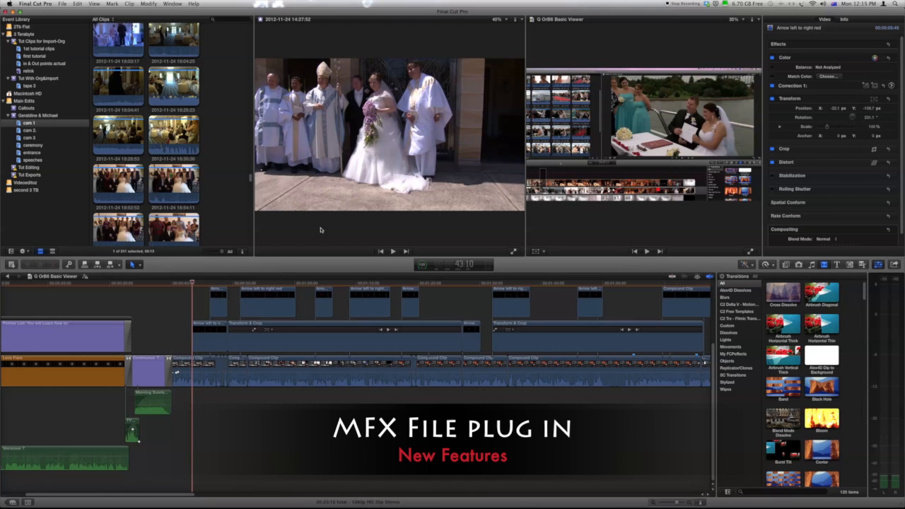
Look up the Paste Attributes command among the editing commands for timeline clips
click(212, 418)
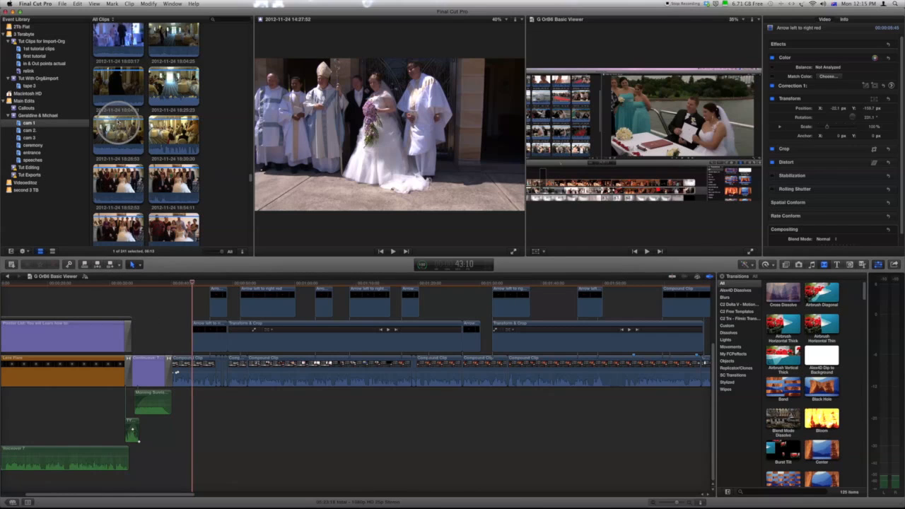
click(78, 4)
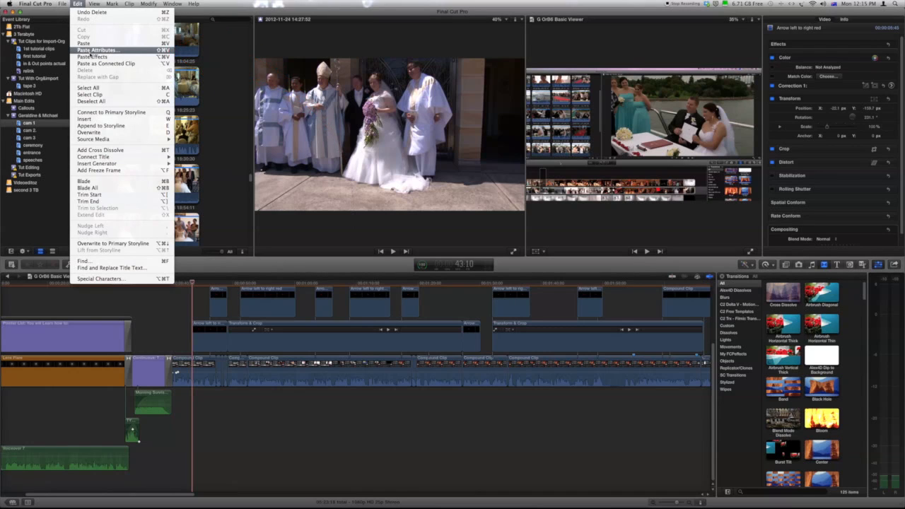
click(90, 53)
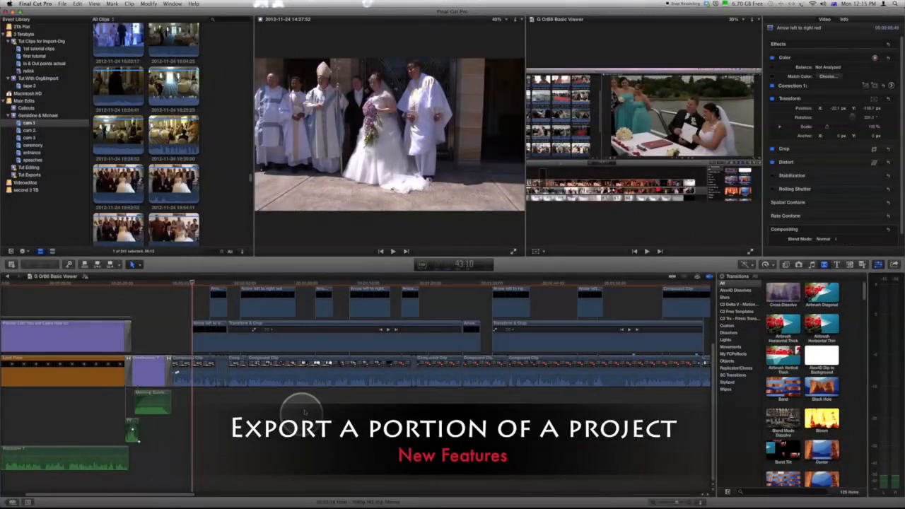
Mark a range from 58:08 to 1:04:18 on the compound clip in the primary storyline
click(306, 364)
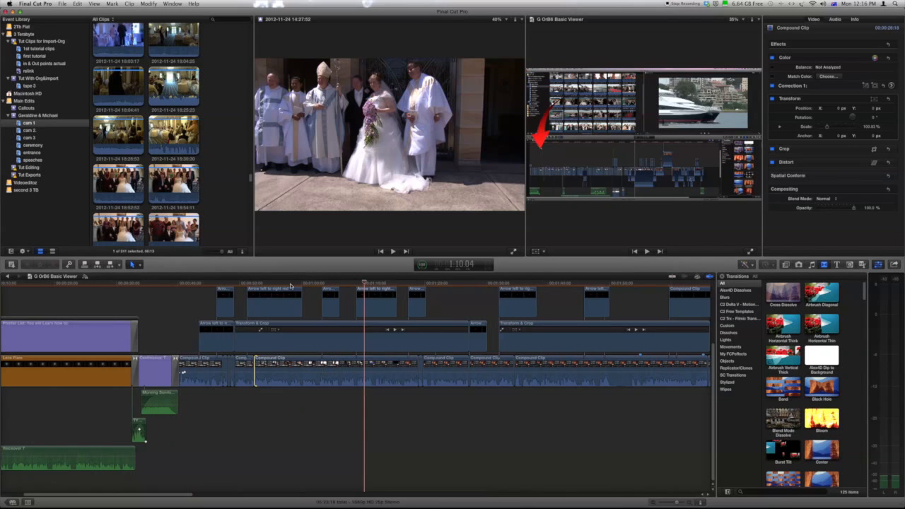
click(290, 286)
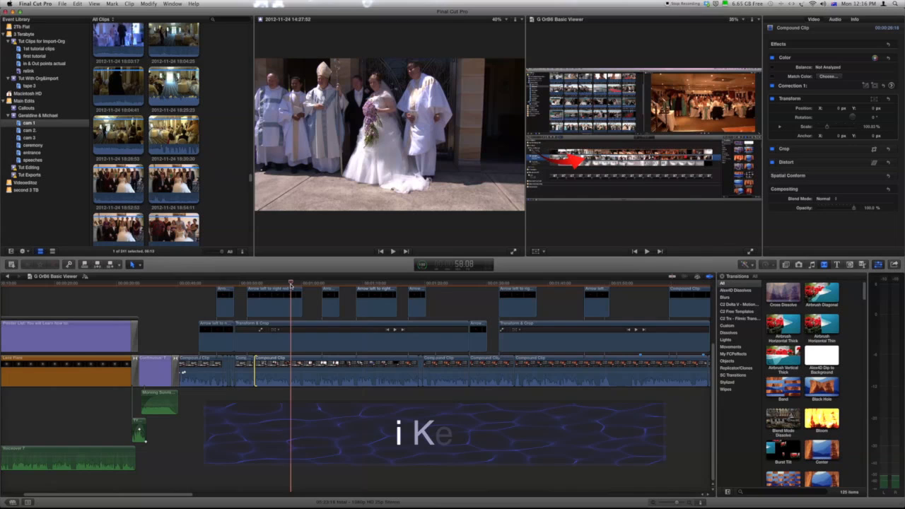
key(i)
click(330, 282)
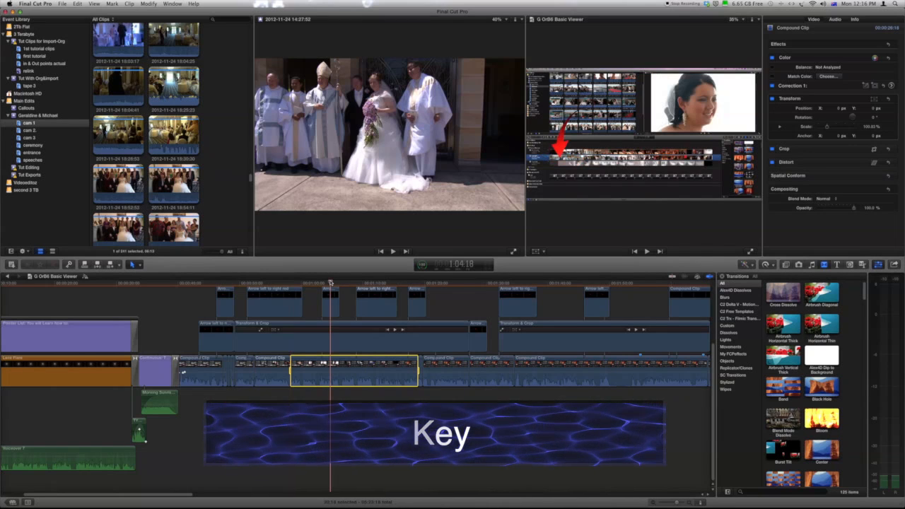
key(o)
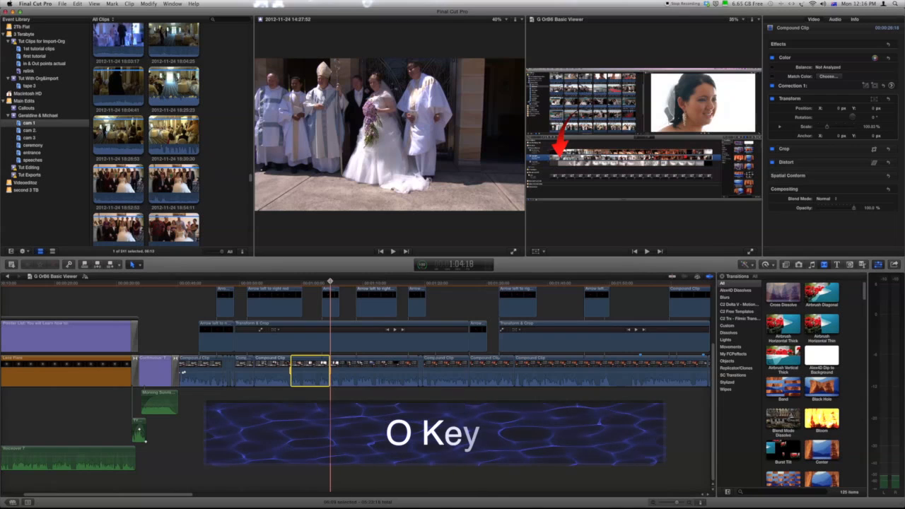
View the share destinations available for the selected timeline range without starting an export
click(308, 368)
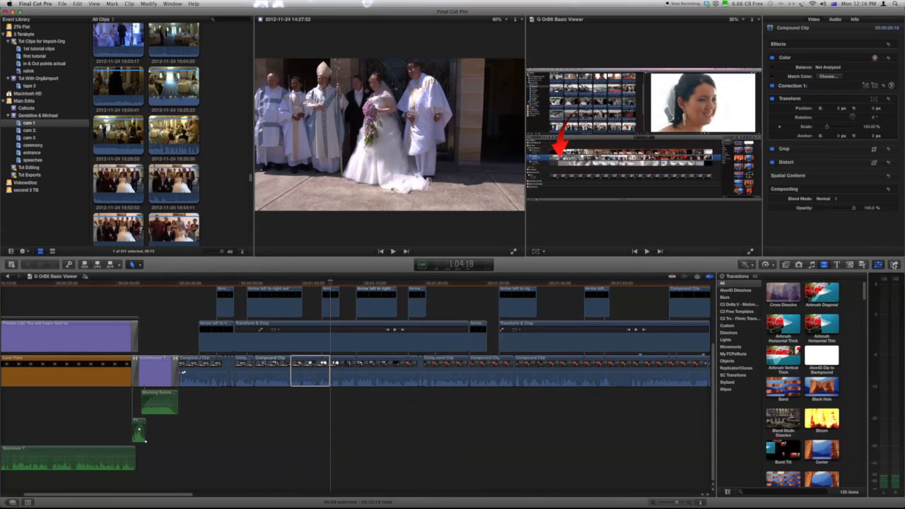
click(895, 264)
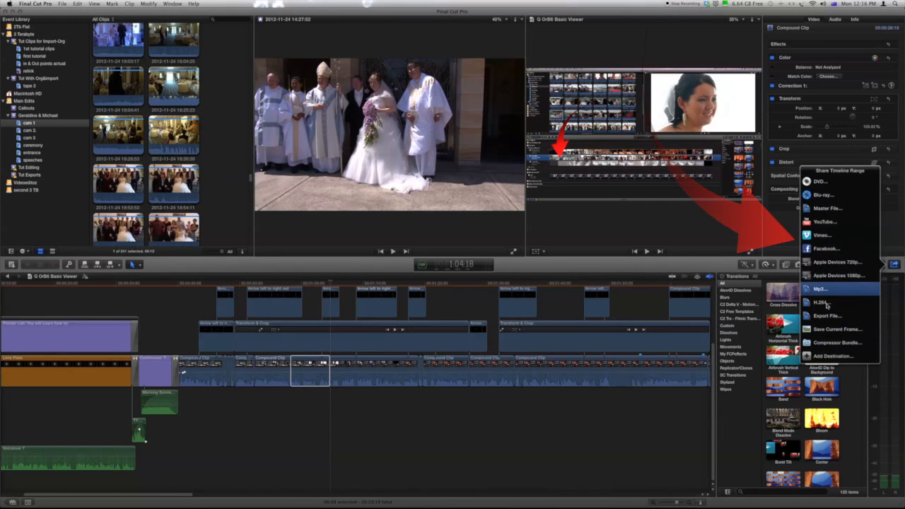
click(375, 438)
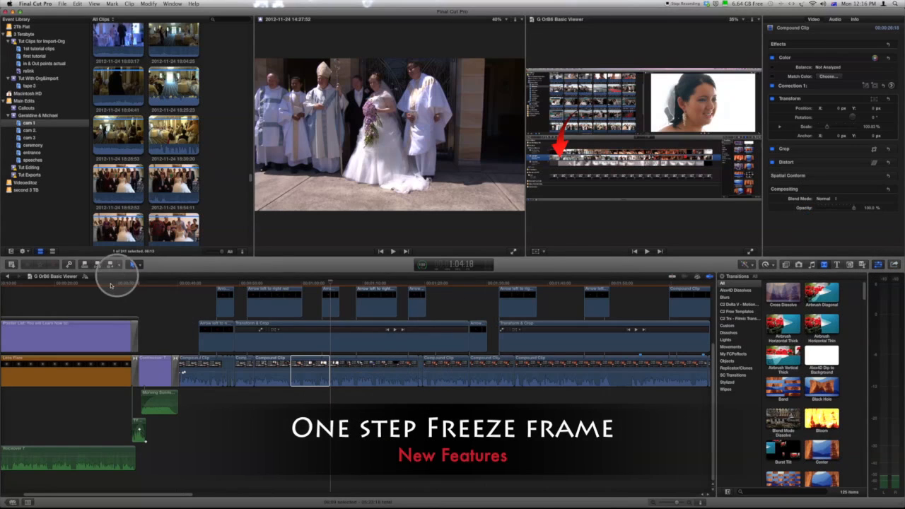
Insert a freeze frame in the compound clip at 42:12 and scrub through the frozen segment
click(194, 285)
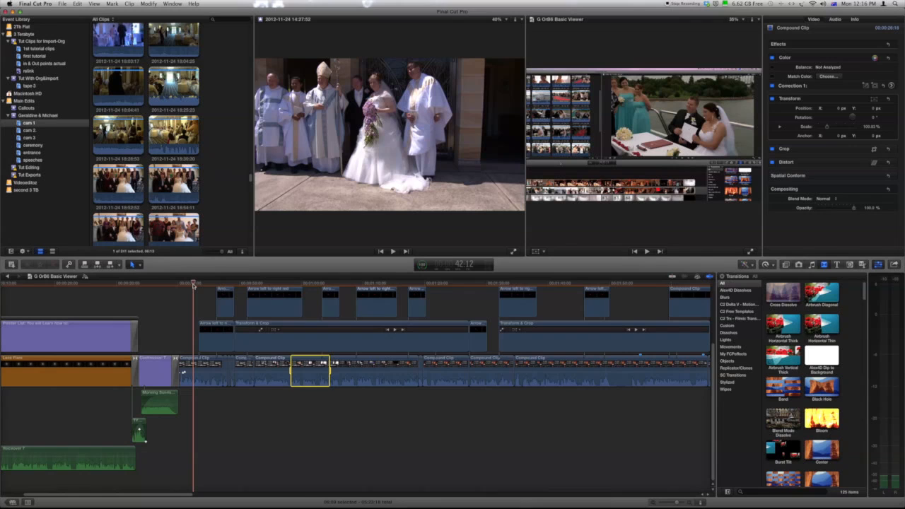
key(super+equal)
key(super+equal)
key(super+equal)
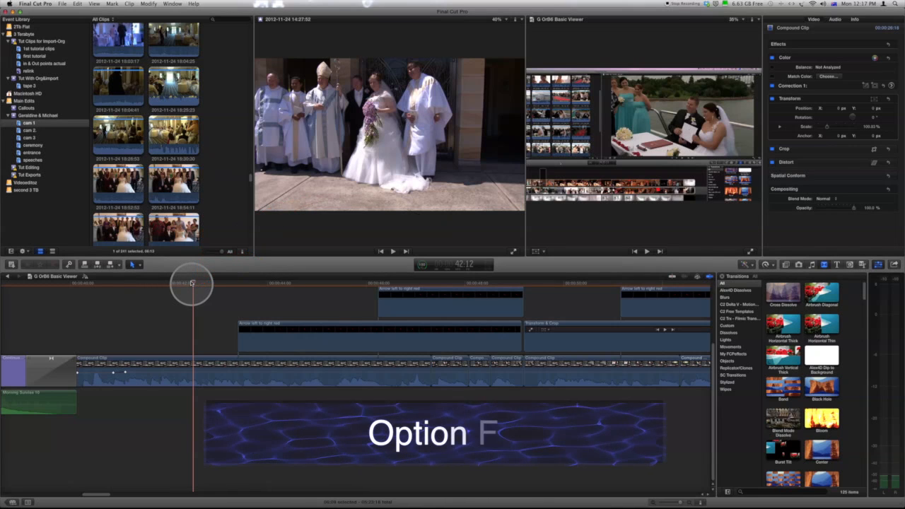
key(alt+f)
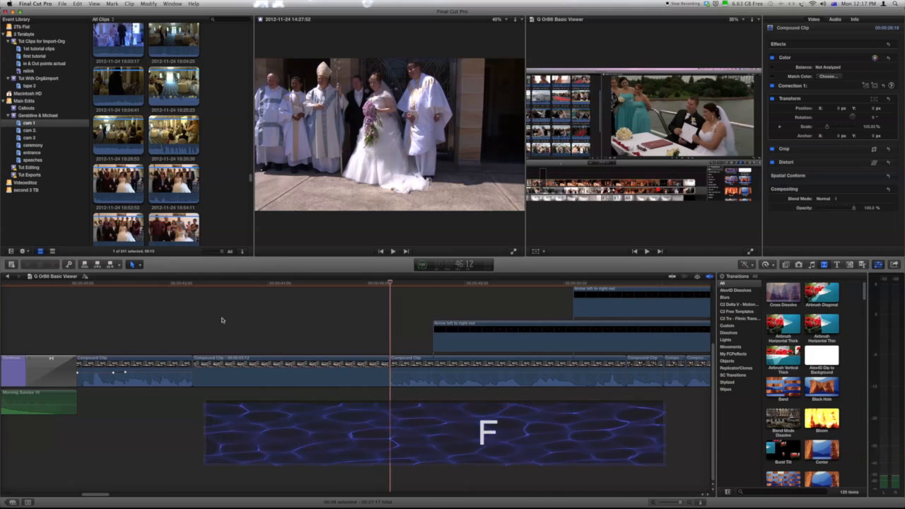
mouse_move(229, 281)
mouse_down()
mouse_move(177, 283)
mouse_move(349, 310)
mouse_up()
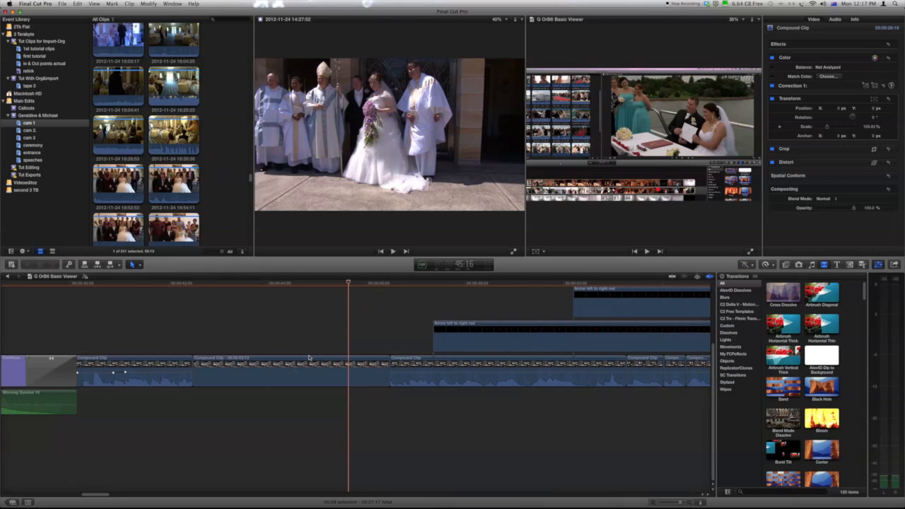
drag(319, 375, 313, 344)
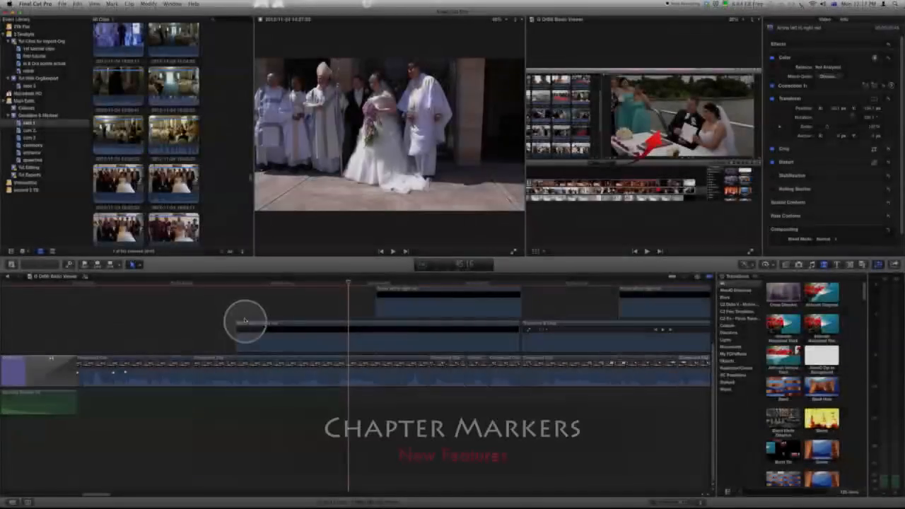
Add a marker to the compound clip at 42:09 and make it a chapter marker
click(188, 283)
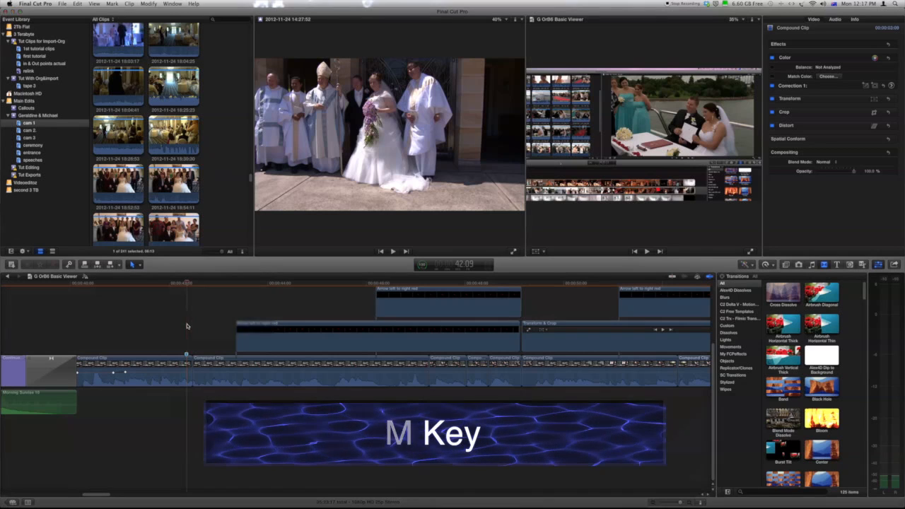
key(m)
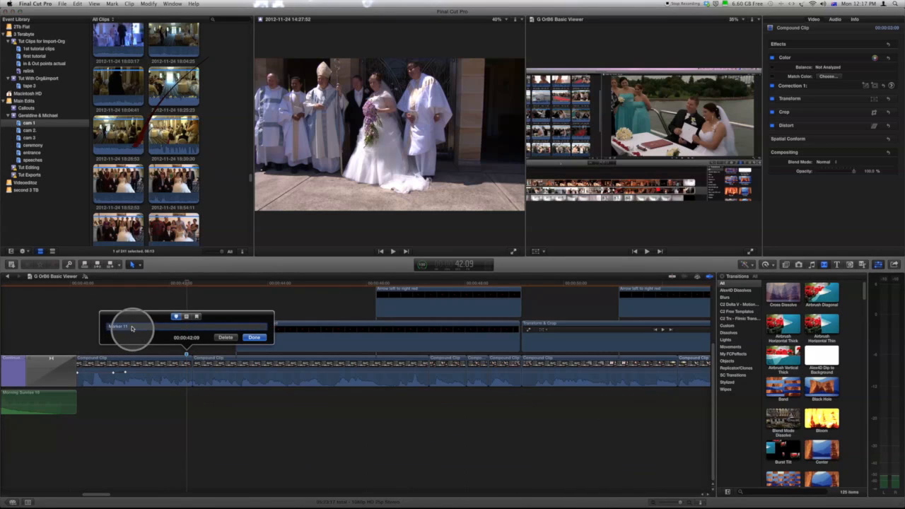
click(187, 316)
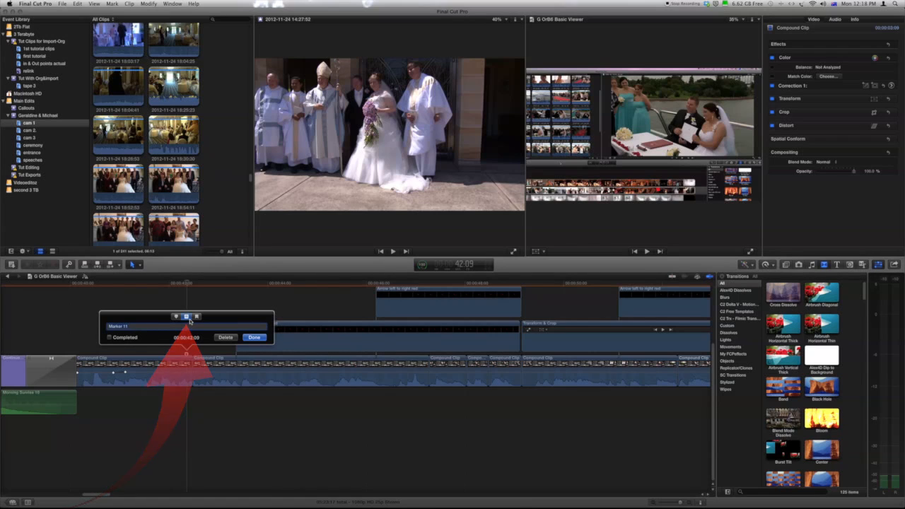
click(197, 318)
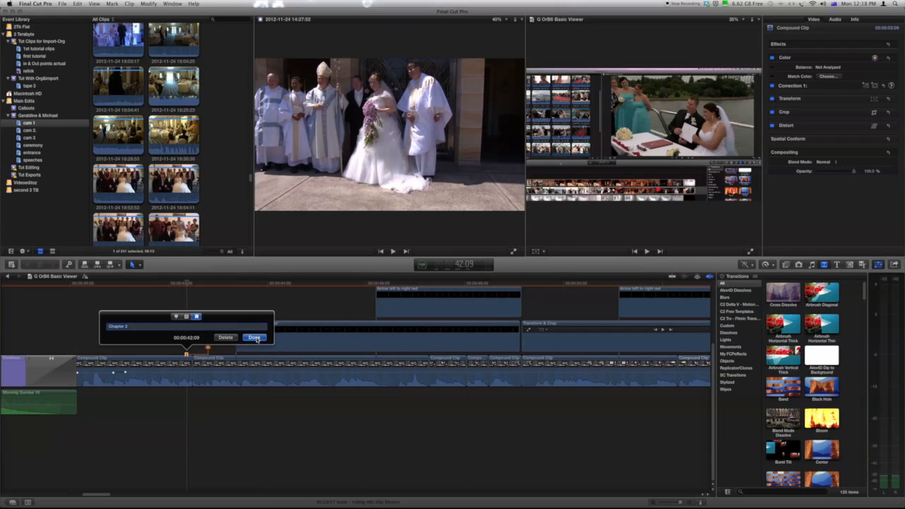
click(255, 338)
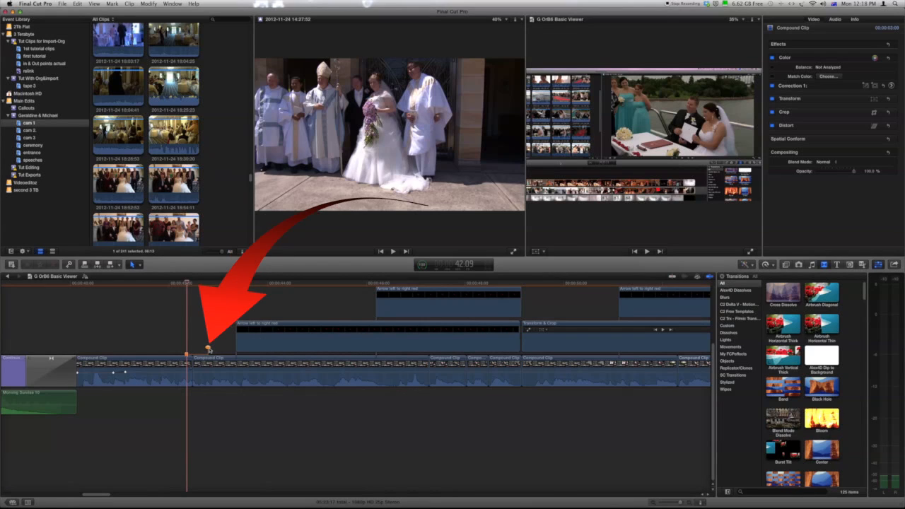
Move the chapter marker's thumbnail pin further along the timeline to choose a different poster frame
click(311, 346)
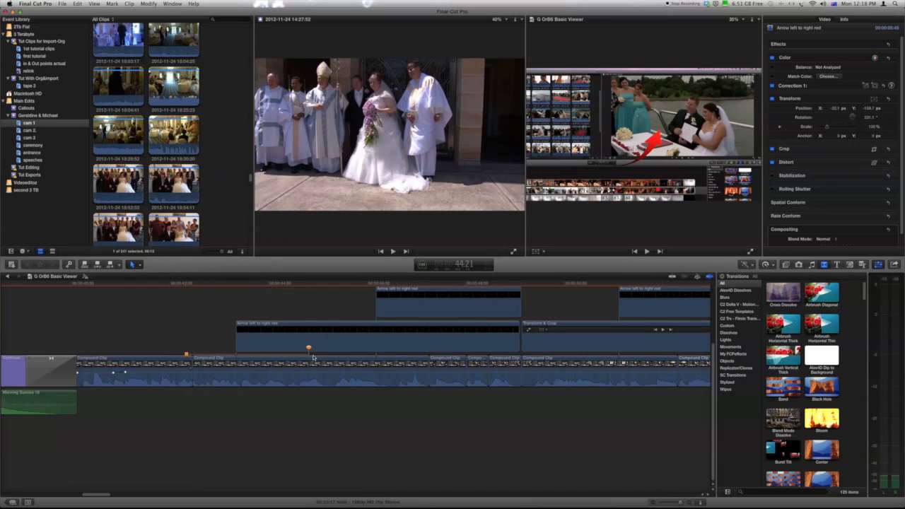
drag(360, 358, 356, 347)
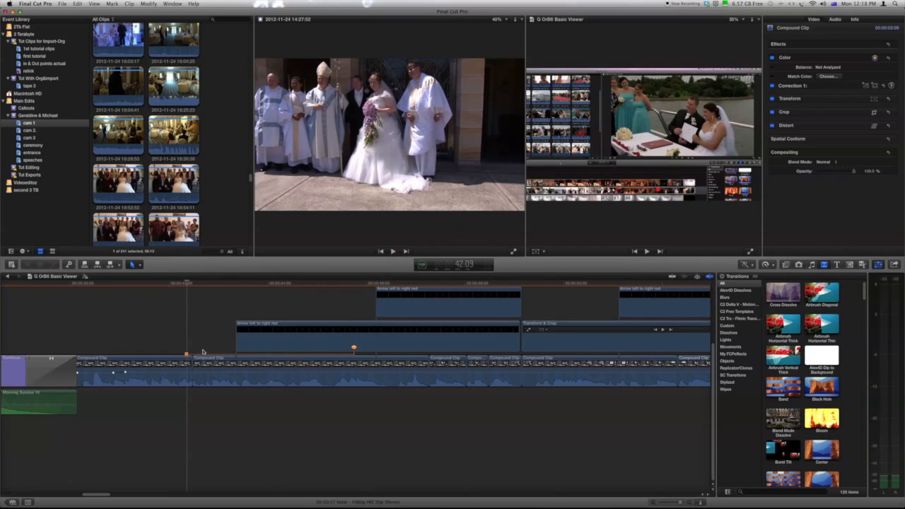
drag(202, 355, 350, 356)
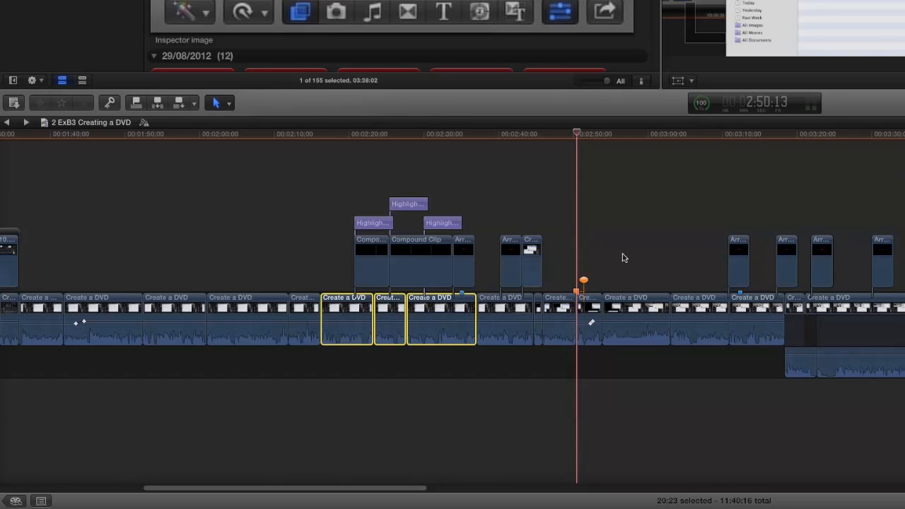
Copy the marker at 2:50:13 and place a marker at the start of the short clip at 2:12:00
click(596, 239)
click(584, 284)
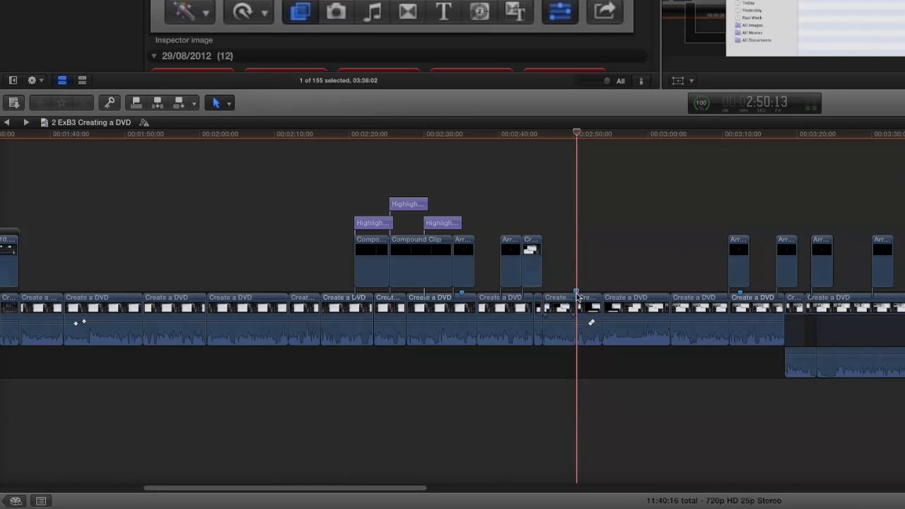
right_click(577, 295)
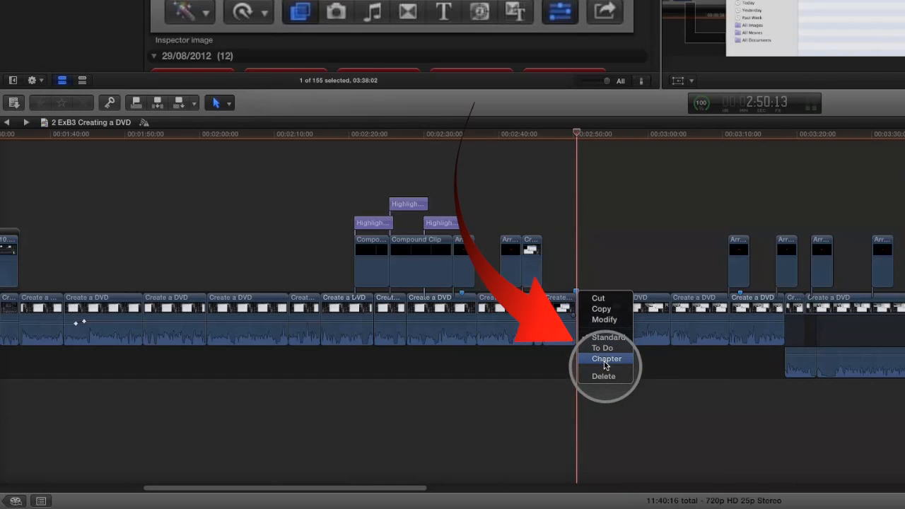
click(610, 311)
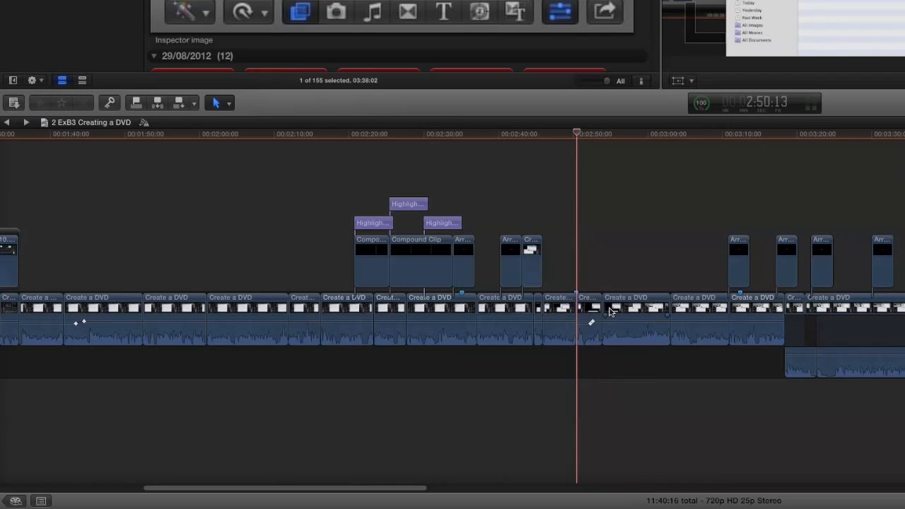
click(299, 135)
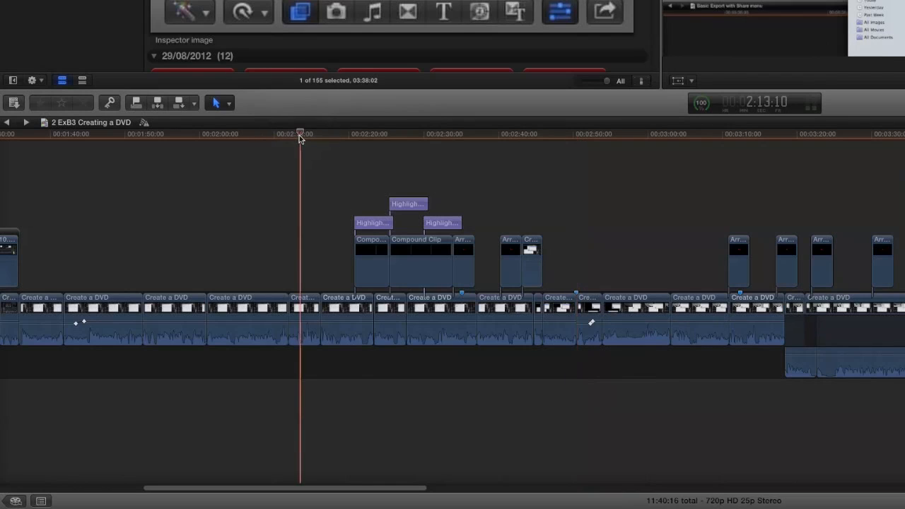
click(289, 297)
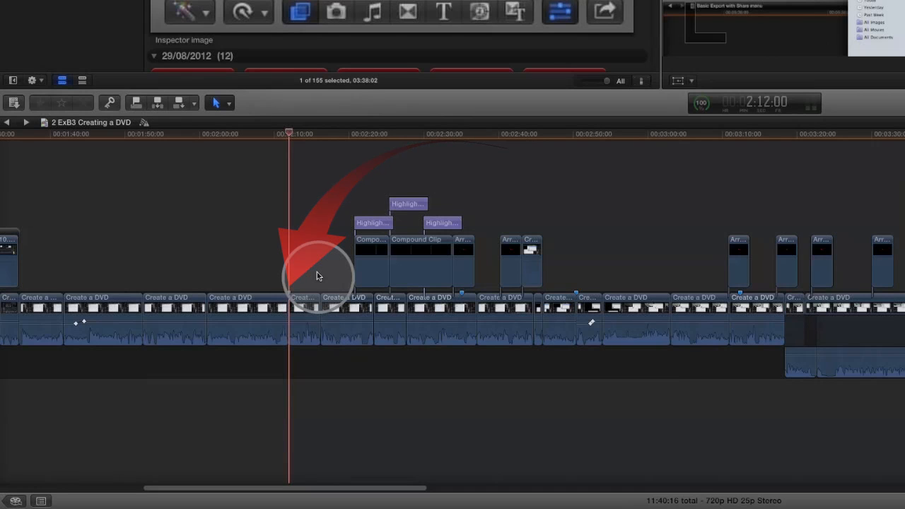
key(m)
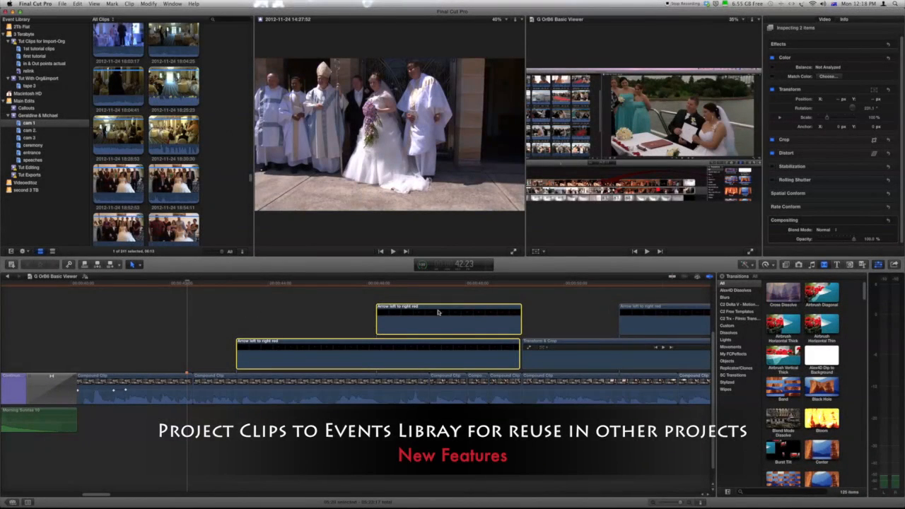
Combine the two selected red arrow clips into a new compound clip, checking the available destination events
right_click(434, 316)
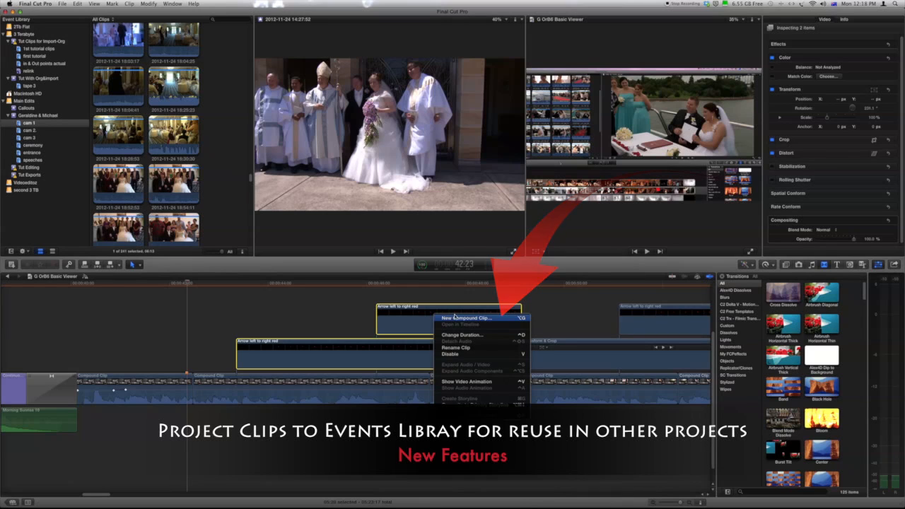
click(454, 318)
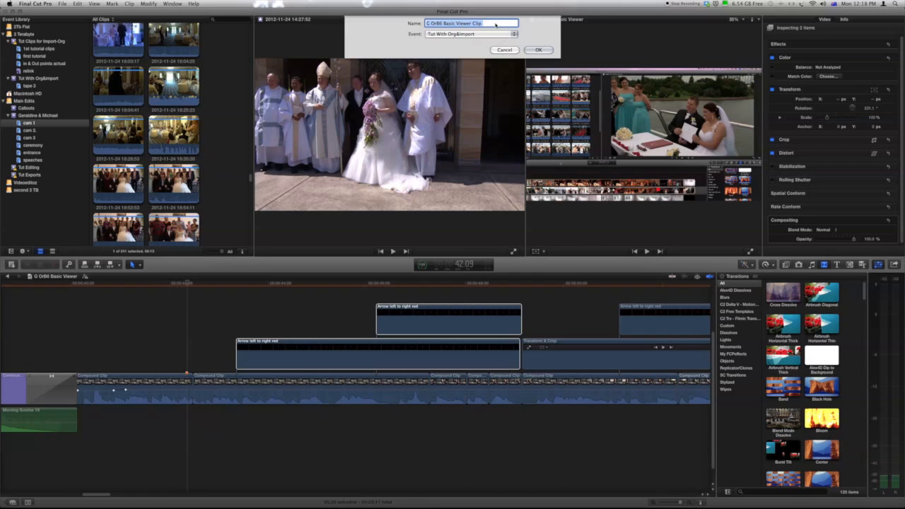
click(452, 34)
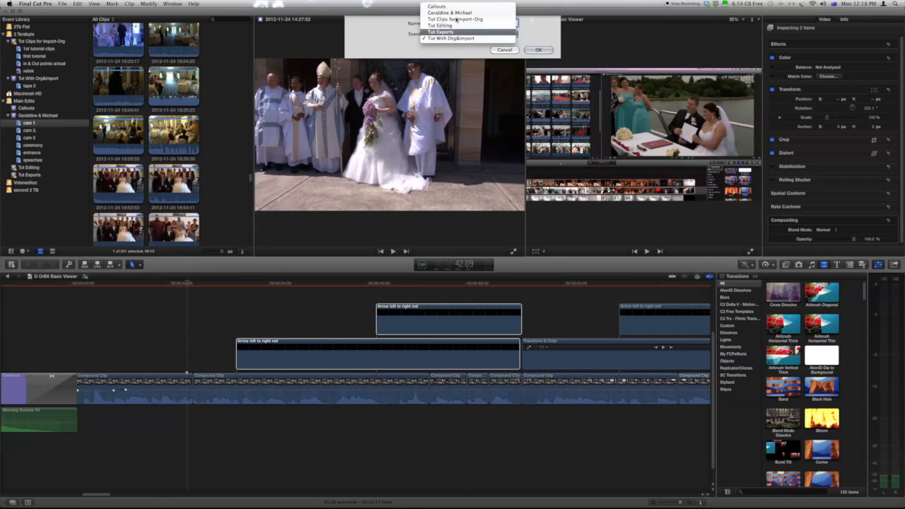
click(544, 50)
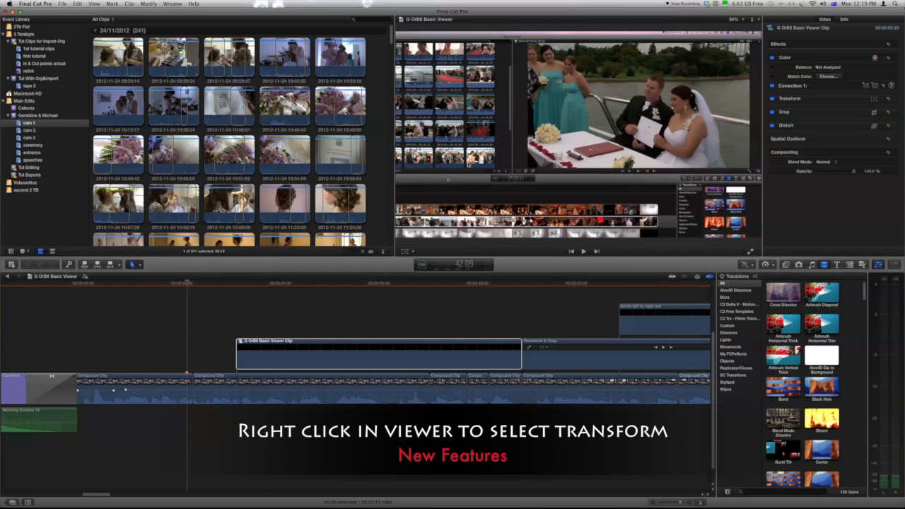
Select the new compound clip and turn on the Transform tool in the viewer
click(395, 347)
right_click(497, 133)
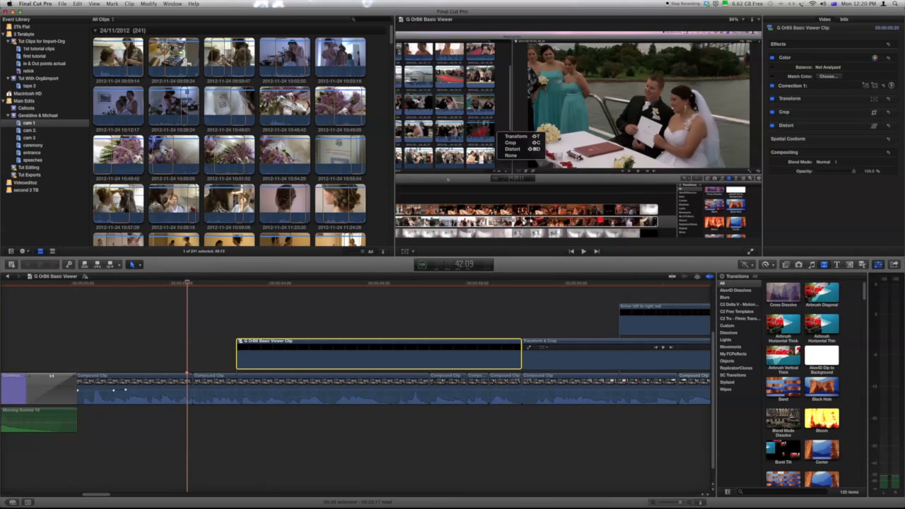
click(579, 158)
click(428, 224)
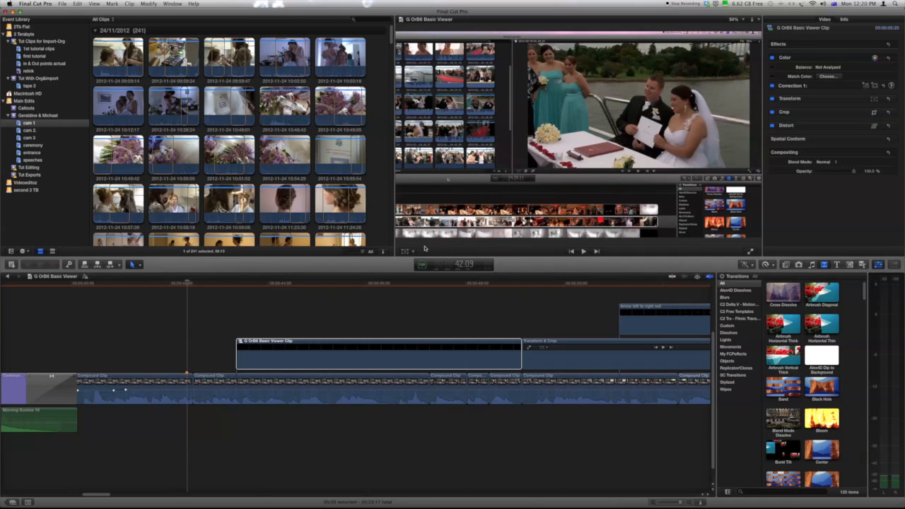
click(414, 252)
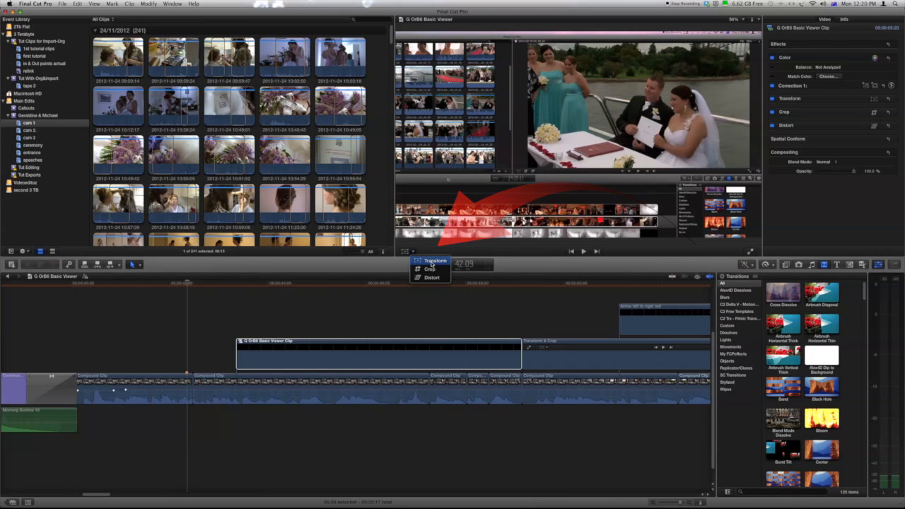
click(436, 262)
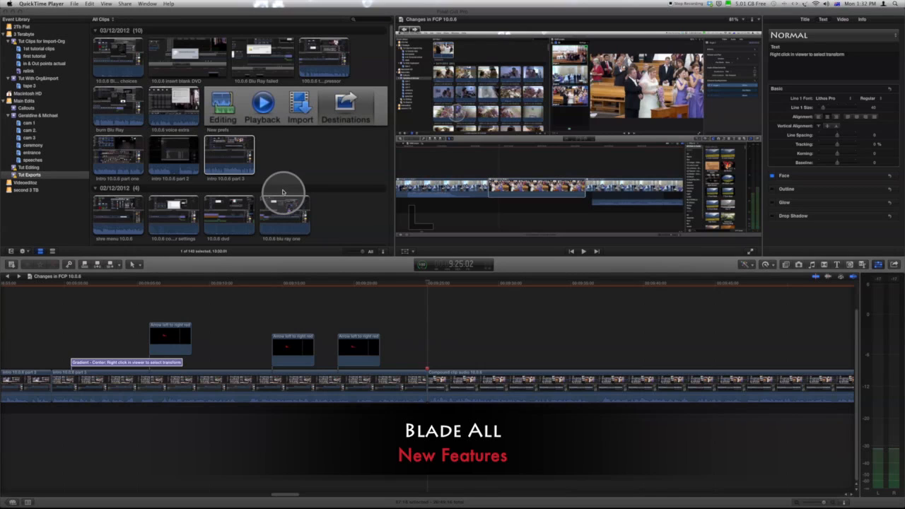
Use Blade All to cut every timeline clip at 9:20:03
click(356, 283)
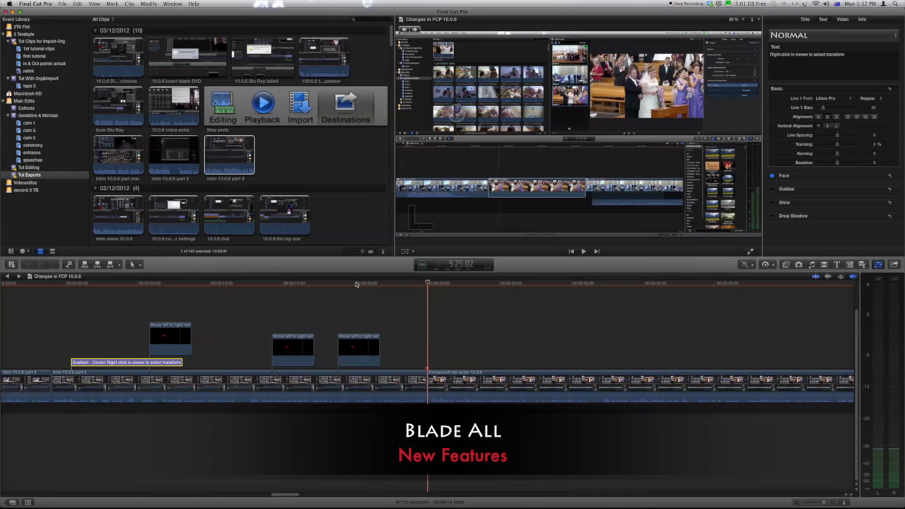
click(356, 283)
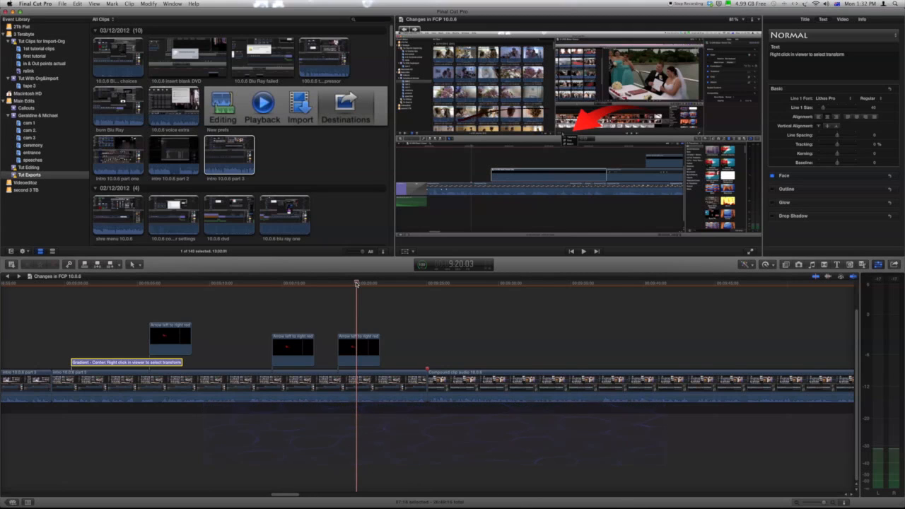
key(super+shift+b)
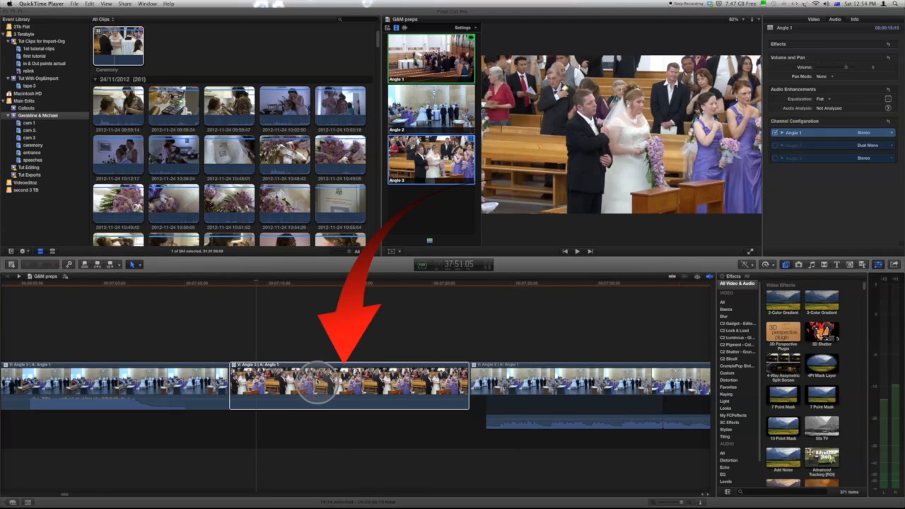
Expand the audio components of the multicam clip that shows Angle 3 in the timeline
click(318, 381)
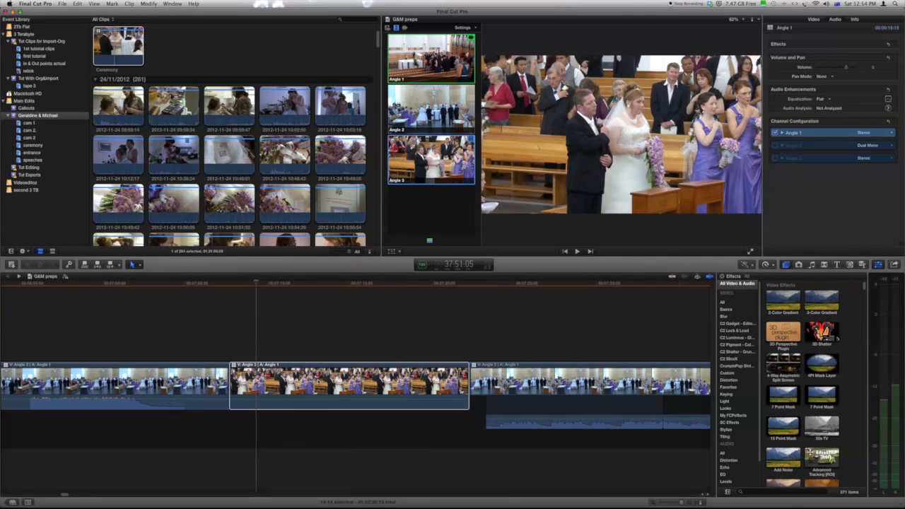
right_click(319, 381)
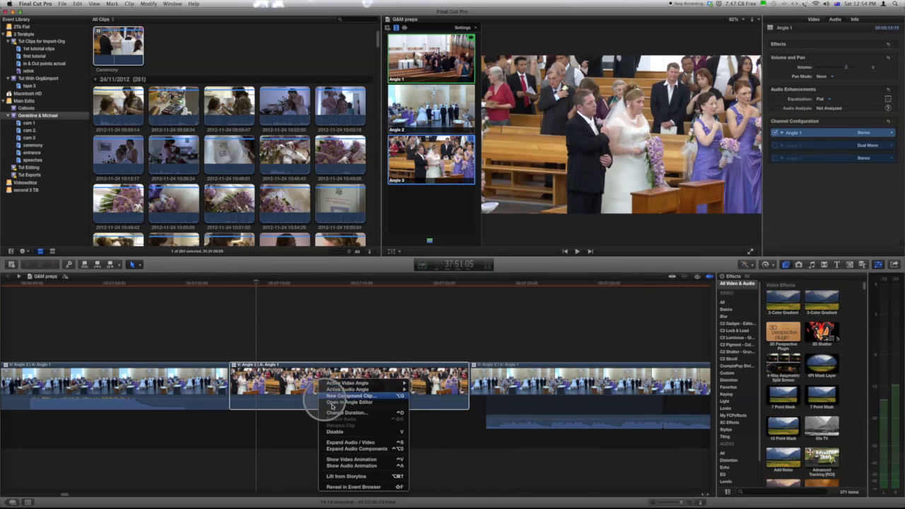
click(381, 450)
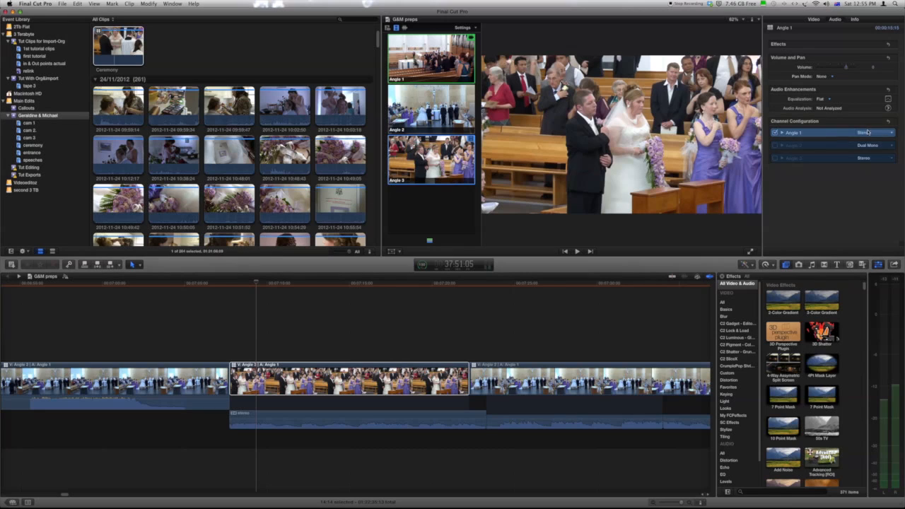
Check Angle 1's channel options and enable the audio of Angle 2 and Angle 3 for the multicam clip
click(892, 134)
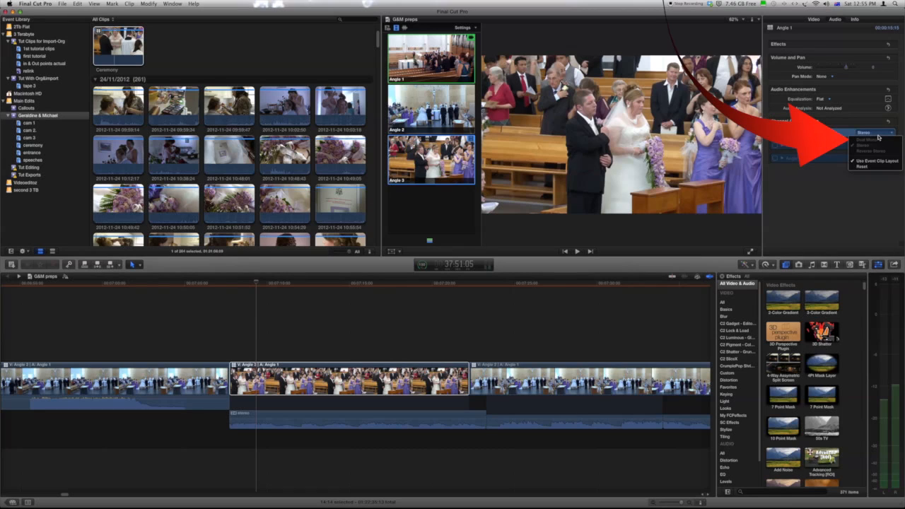
click(809, 142)
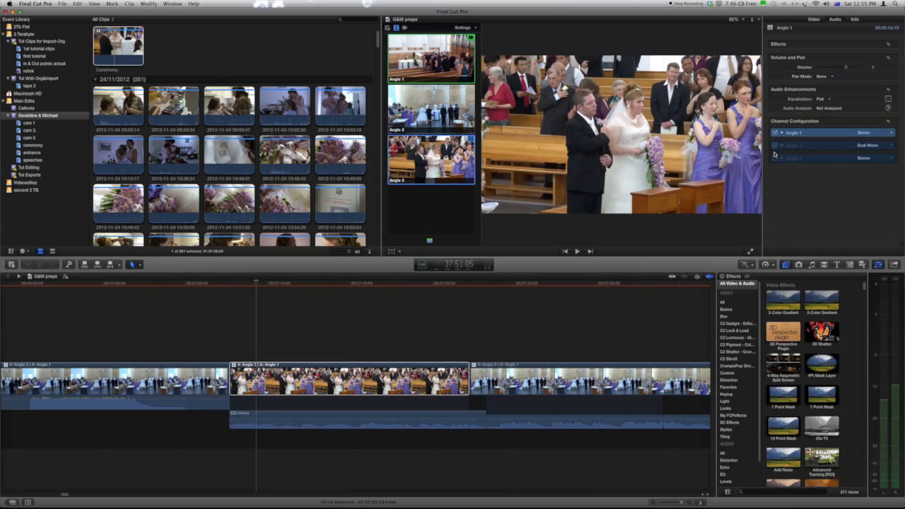
click(775, 145)
click(776, 158)
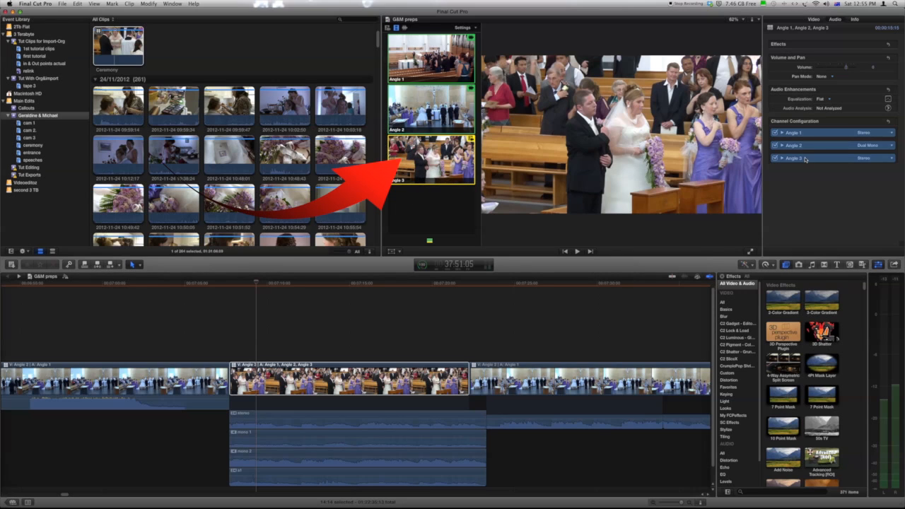
Expand Angle 3's audio component and view its channel configuration options without changing them
click(782, 159)
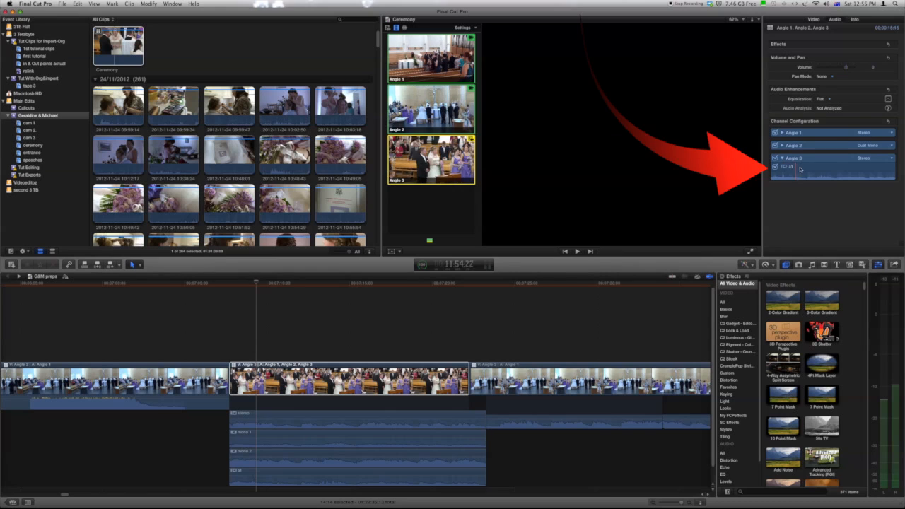
click(892, 159)
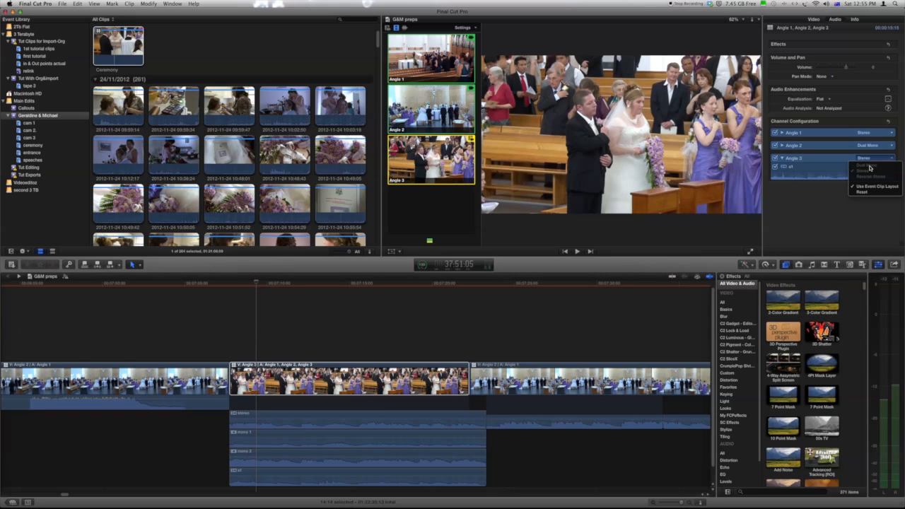
click(829, 167)
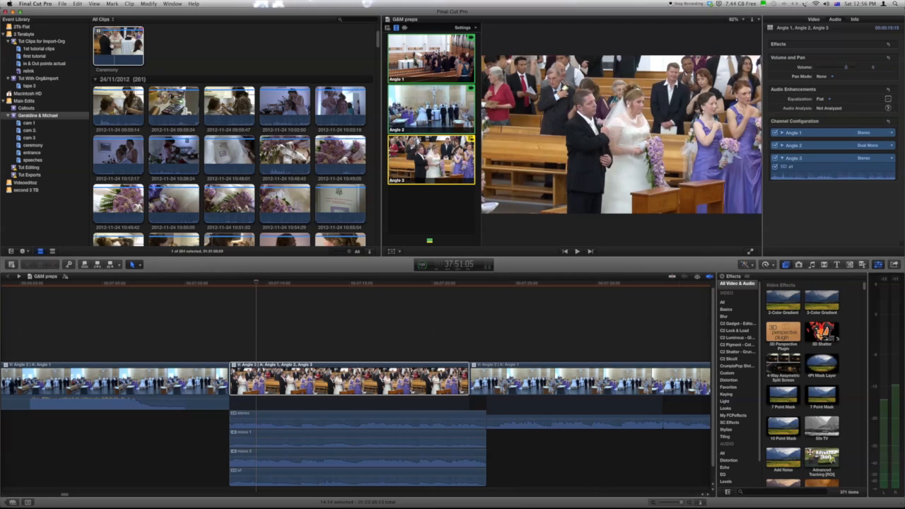
Reveal the timeline multicam clip's source in the event browser and open that Ceremony clip for angle editing
click(115, 47)
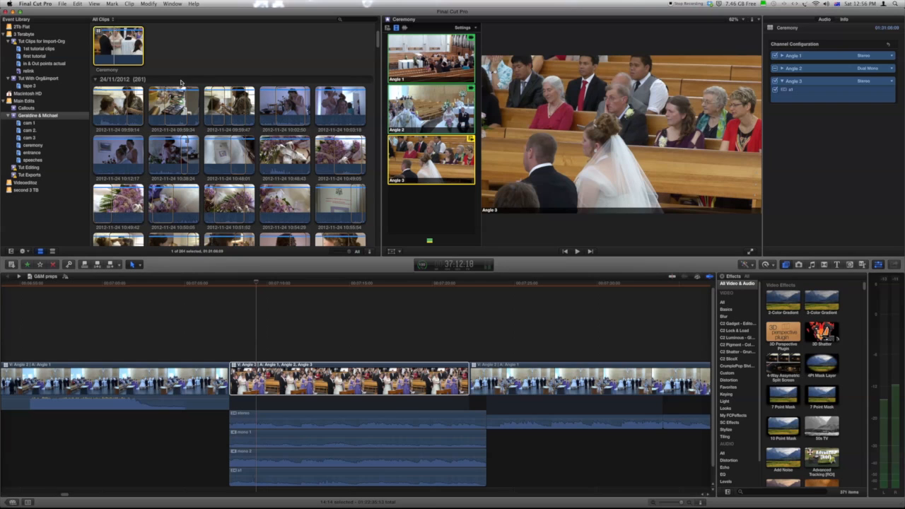
scroll(181, 83, down, 10)
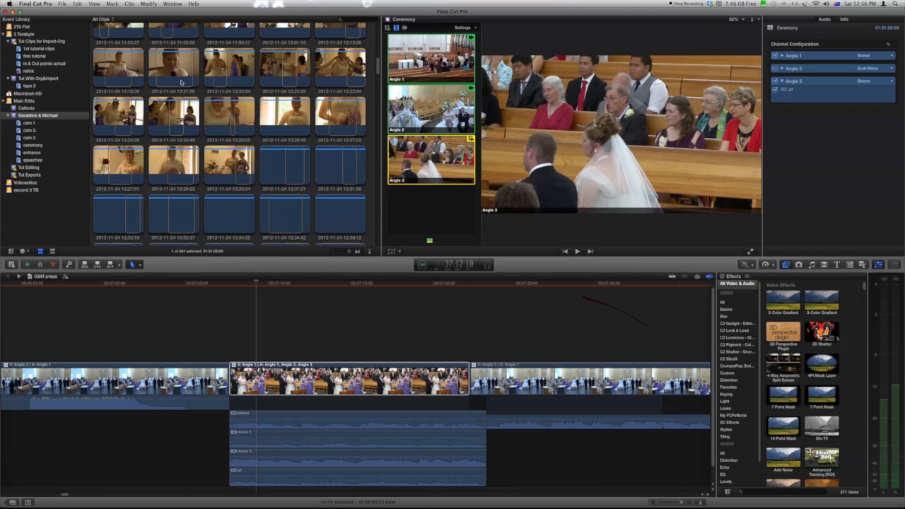
click(287, 378)
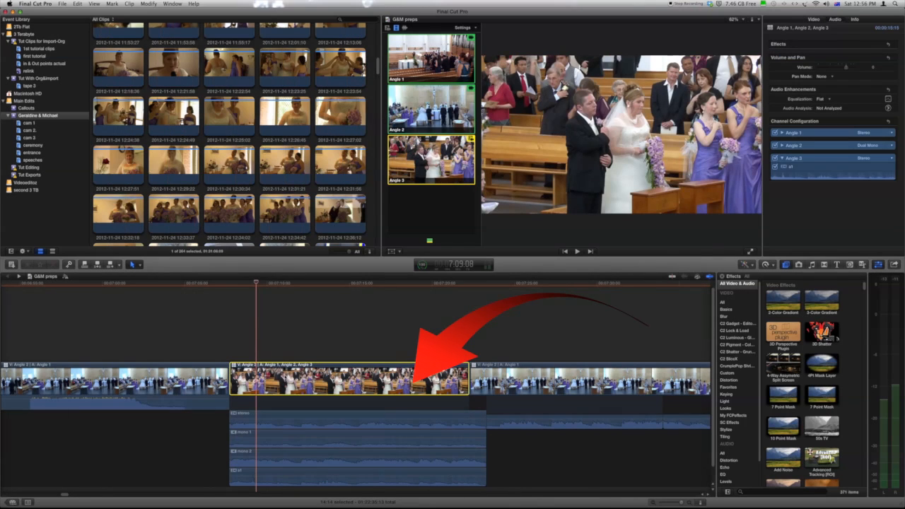
right_click(285, 376)
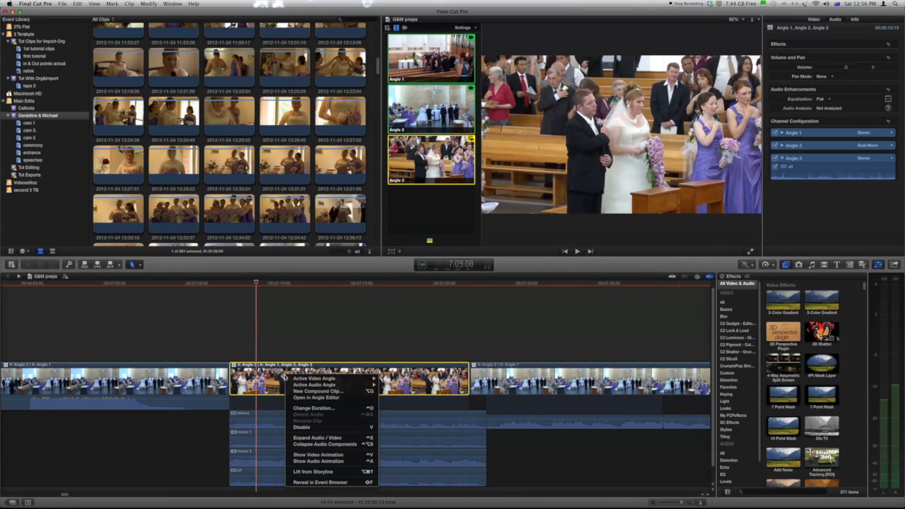
click(309, 483)
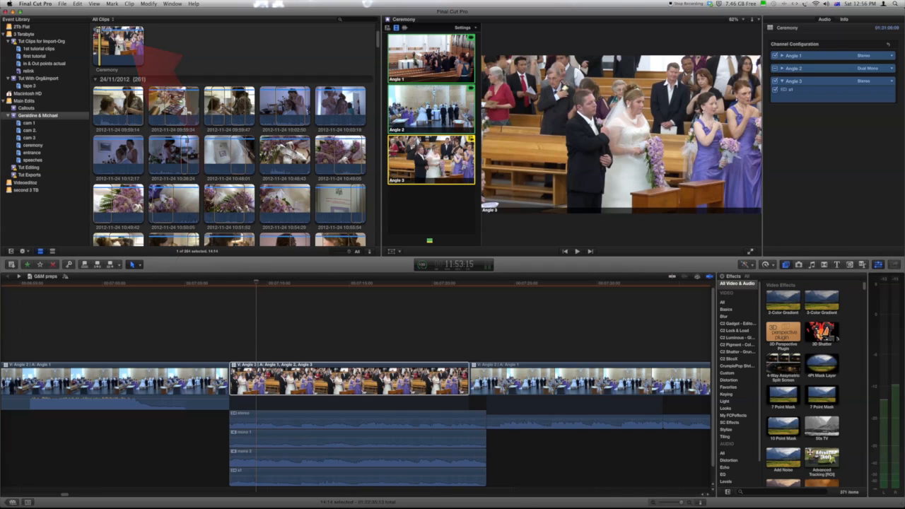
double_click(102, 44)
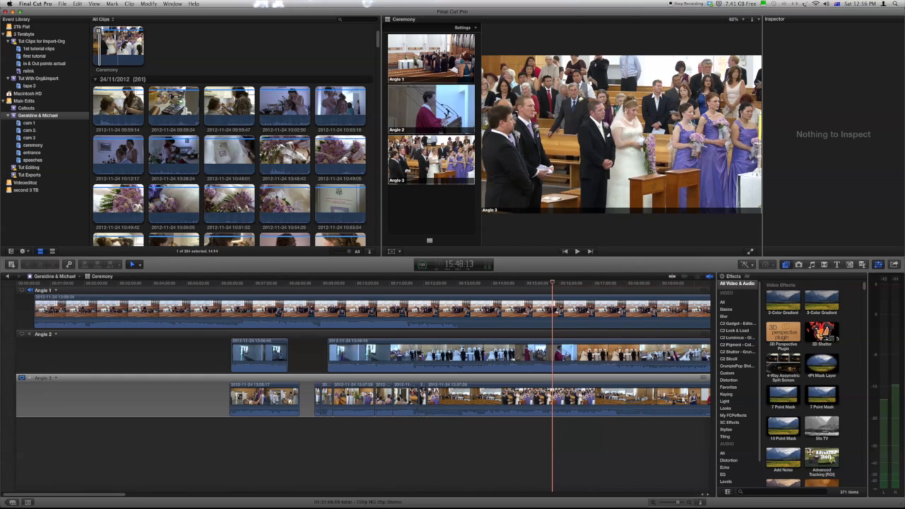
Set Angle 3 of the parent Ceremony clip to Dual Mono in its channel configuration and return to the G&M preps project
click(100, 46)
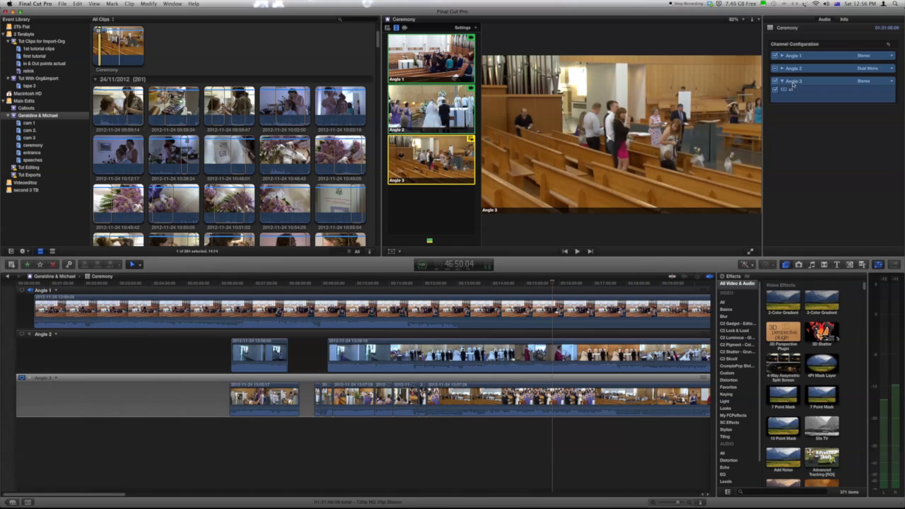
click(891, 82)
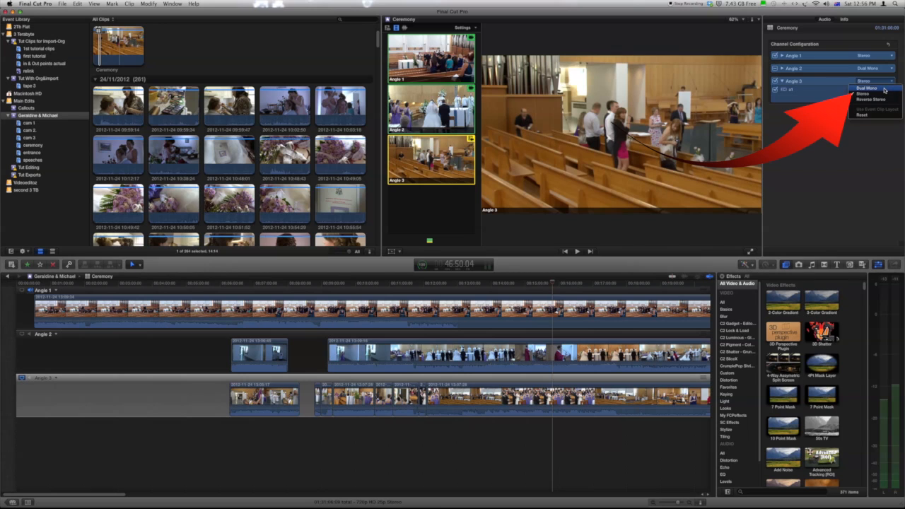
click(885, 89)
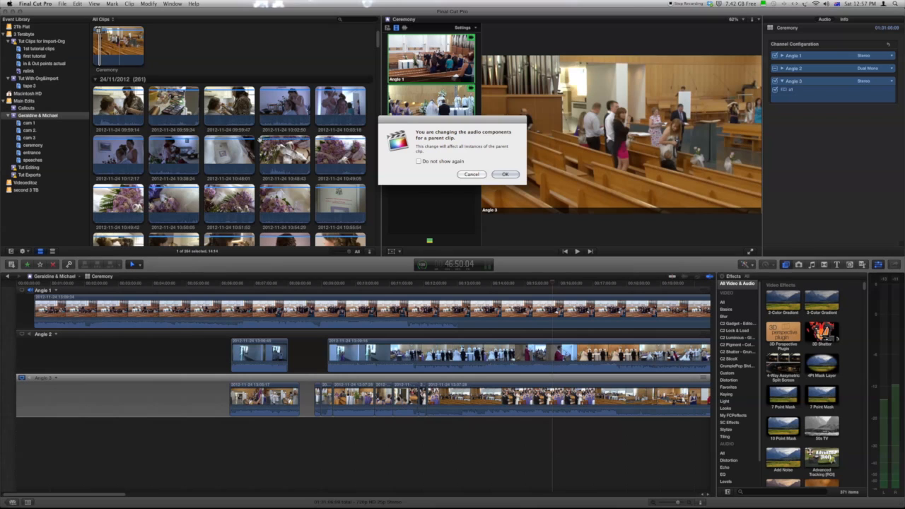
click(508, 174)
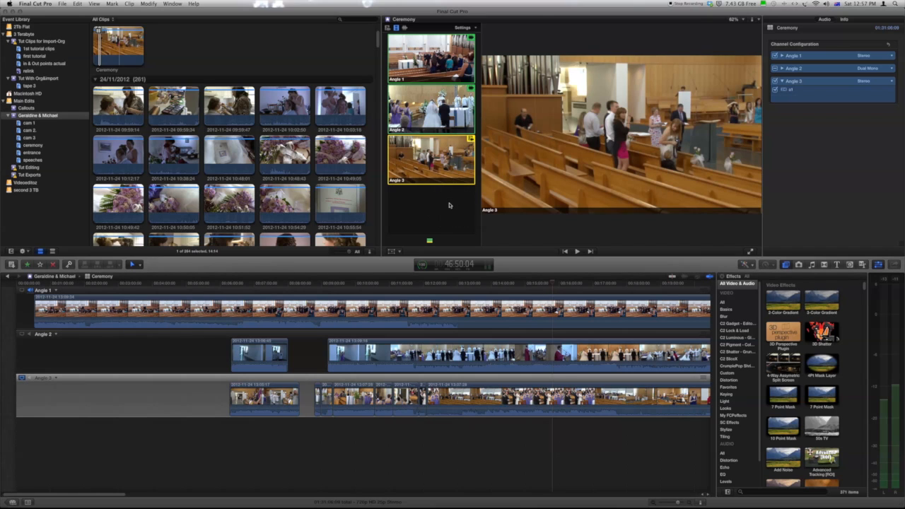
click(9, 277)
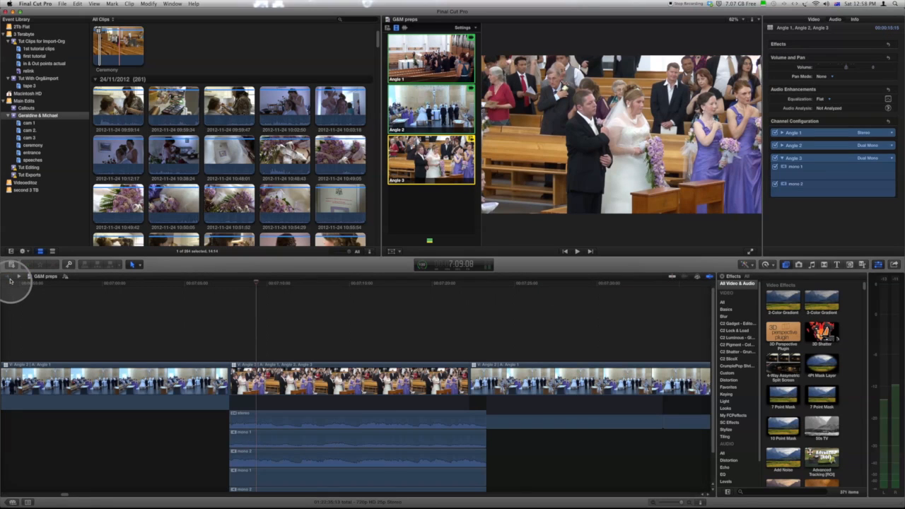
Examine Angle 3's mono channels in the inspector and the multicam clip's expanded audio components in the timeline
scroll(278, 412, down, 3)
scroll(278, 412, left, 3)
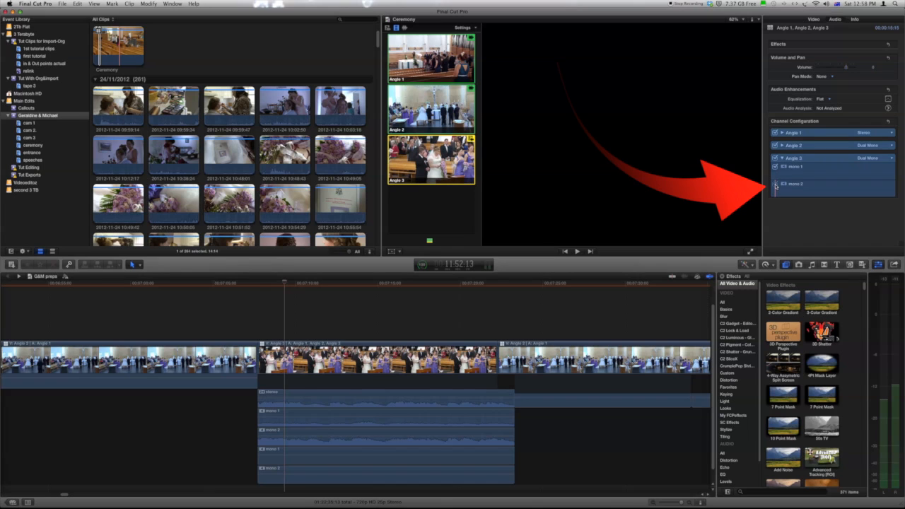
click(776, 185)
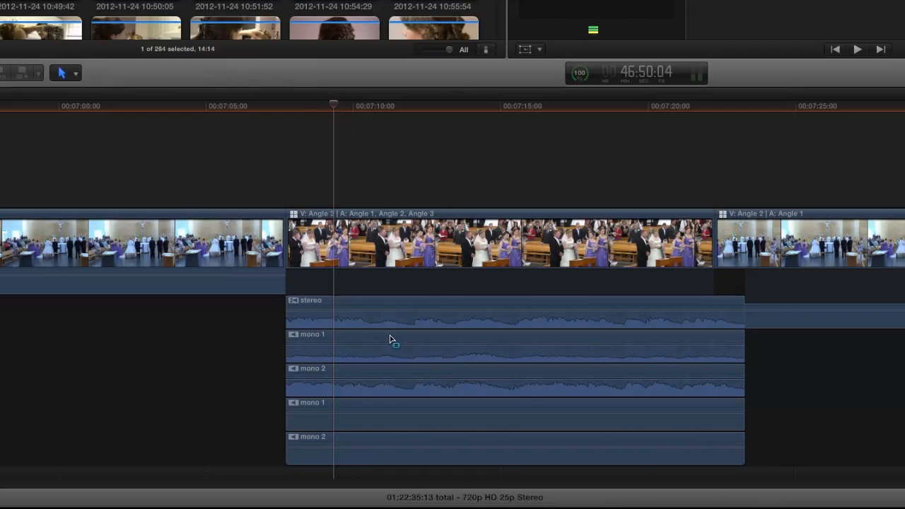
scroll(317, 411, left, 1)
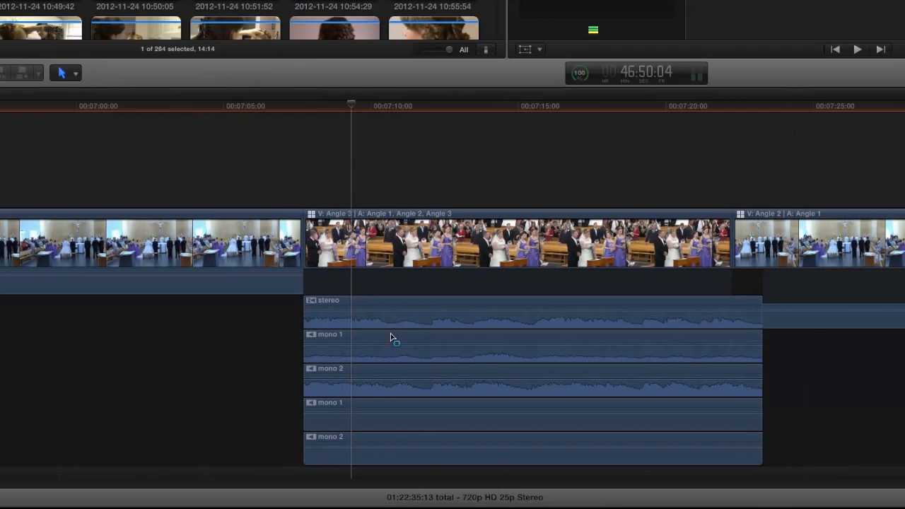
scroll(400, 337, left, 3)
scroll(445, 338, right, 6)
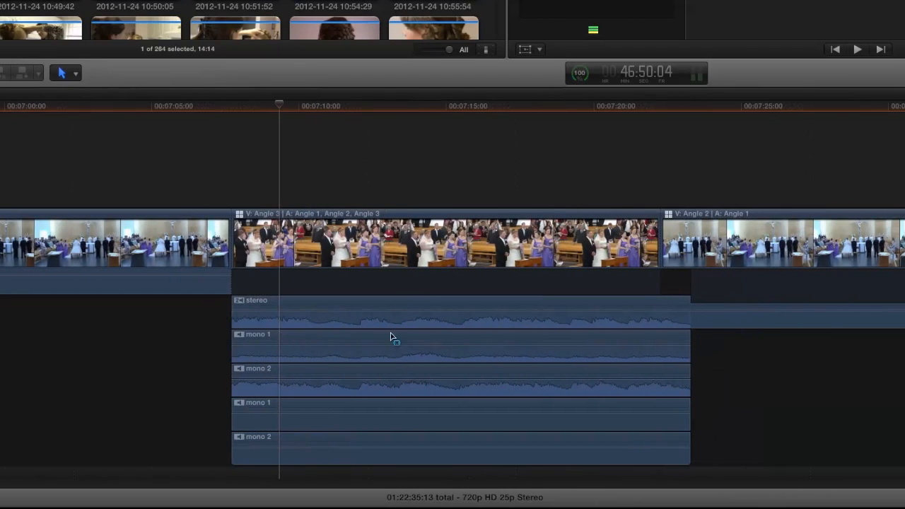
Select a range of about 3:21 in the upper mono 1 audio component and lower its volume to -12 dB
drag(360, 344, 365, 344)
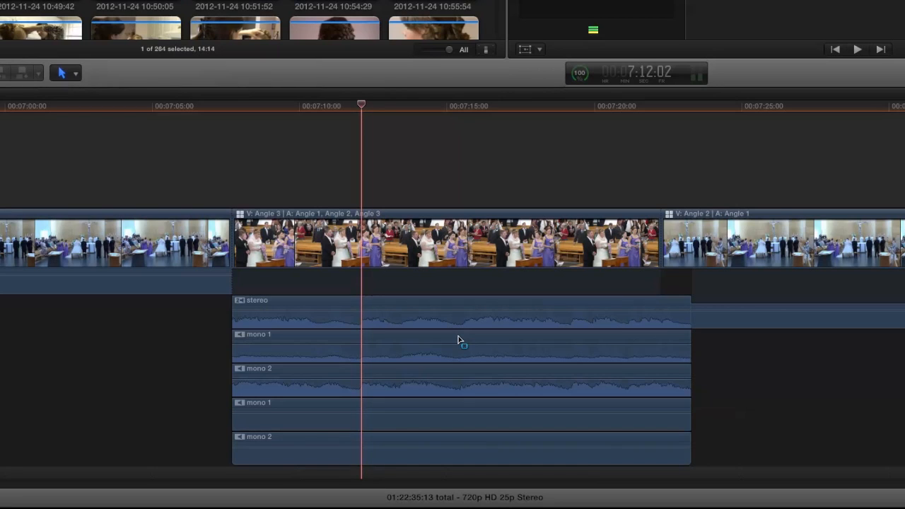
drag(458, 341, 566, 344)
drag(458, 346, 497, 351)
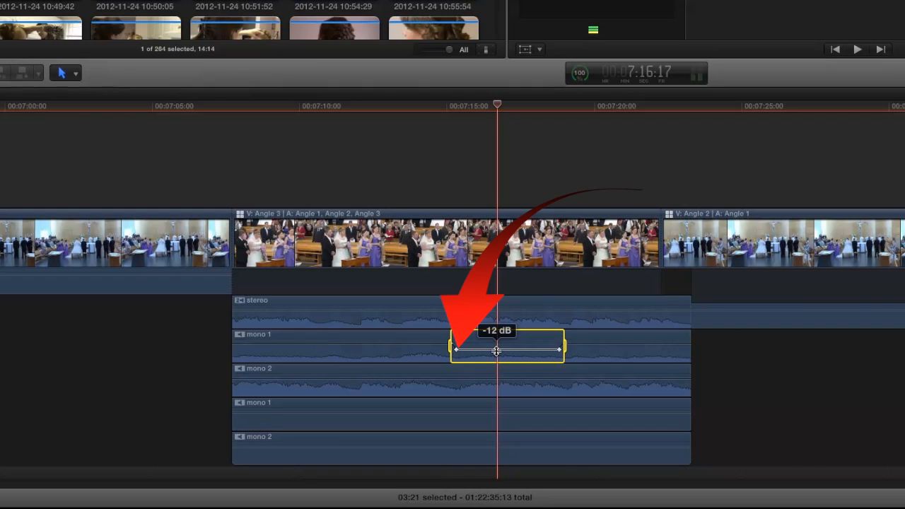
Reposition the volume keyframes around the lowered section of the upper mono 1 component to lengthen the fades
click(458, 352)
drag(457, 353, 448, 338)
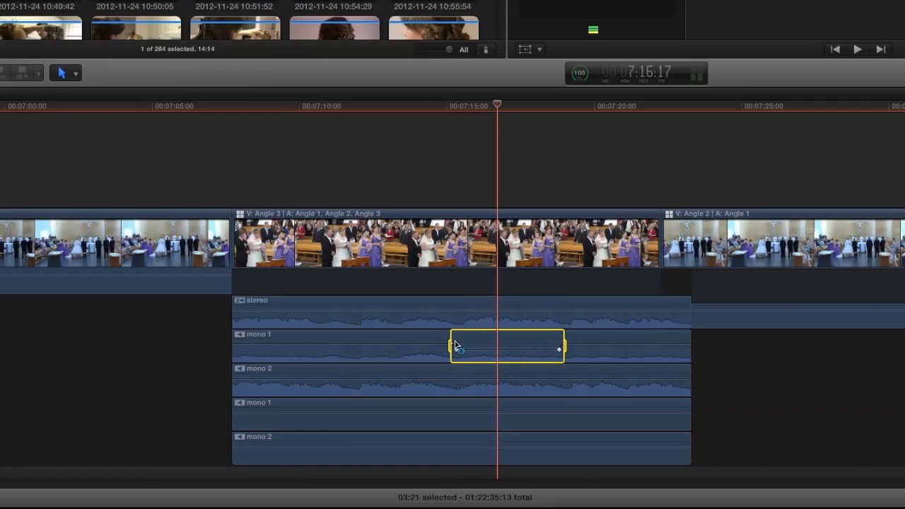
mouse_move(493, 347)
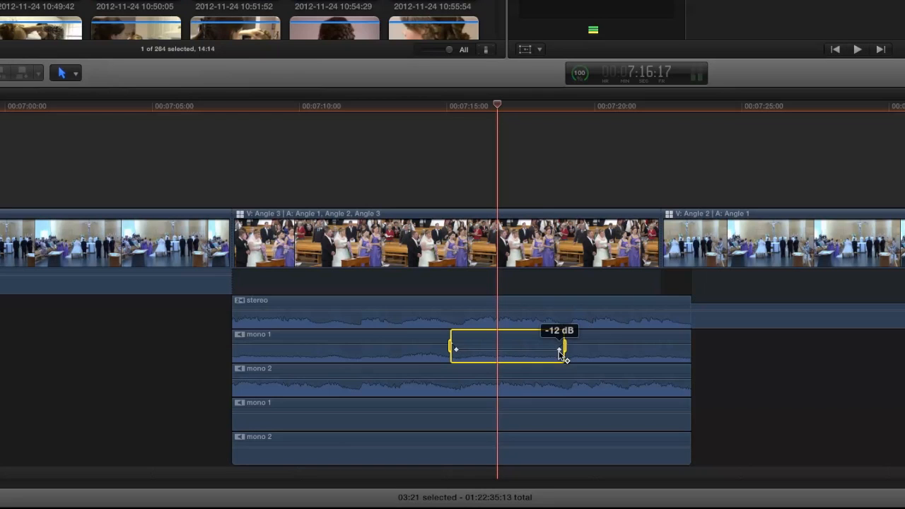
click(645, 358)
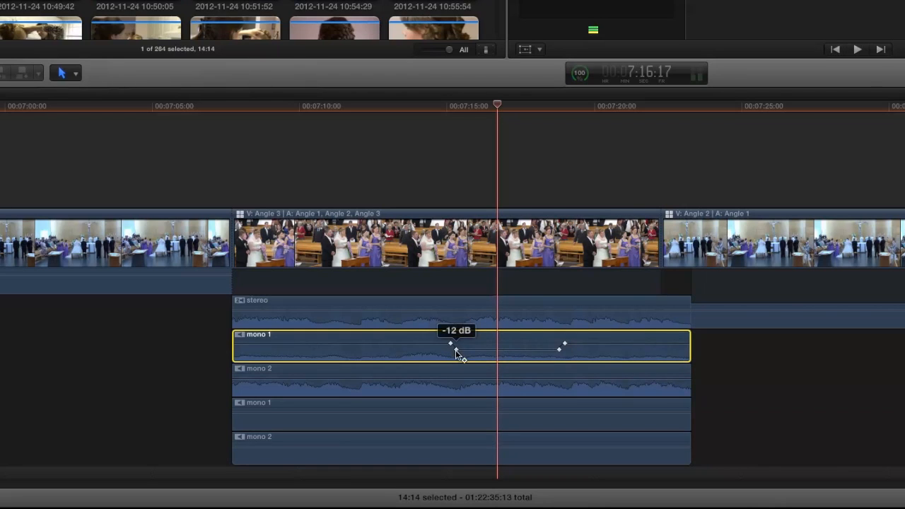
click(559, 350)
drag(559, 349, 542, 349)
Collapse the multicam clip's audio components and expand its audio separately from the video
right_click(434, 232)
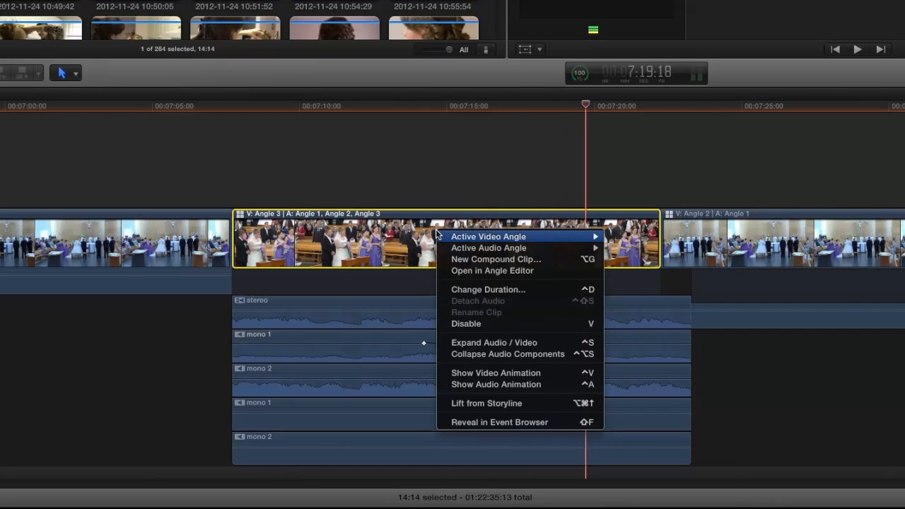
click(511, 355)
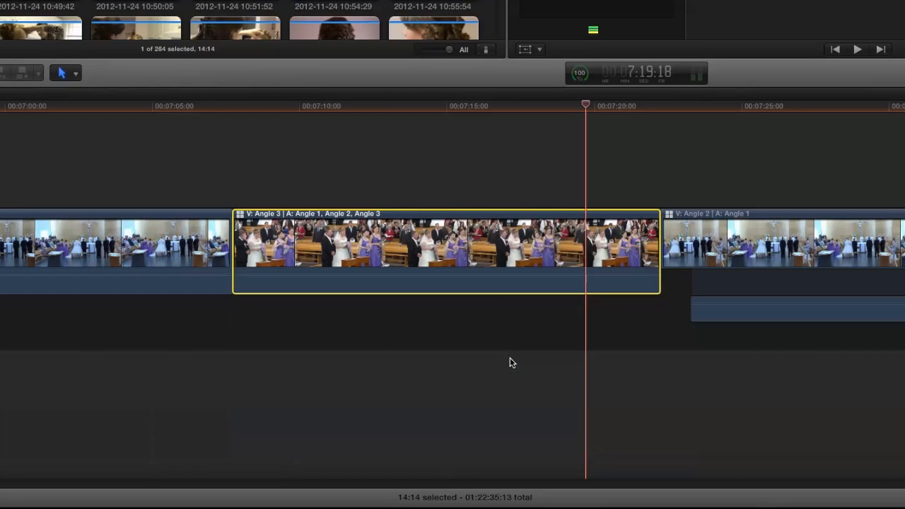
click(435, 283)
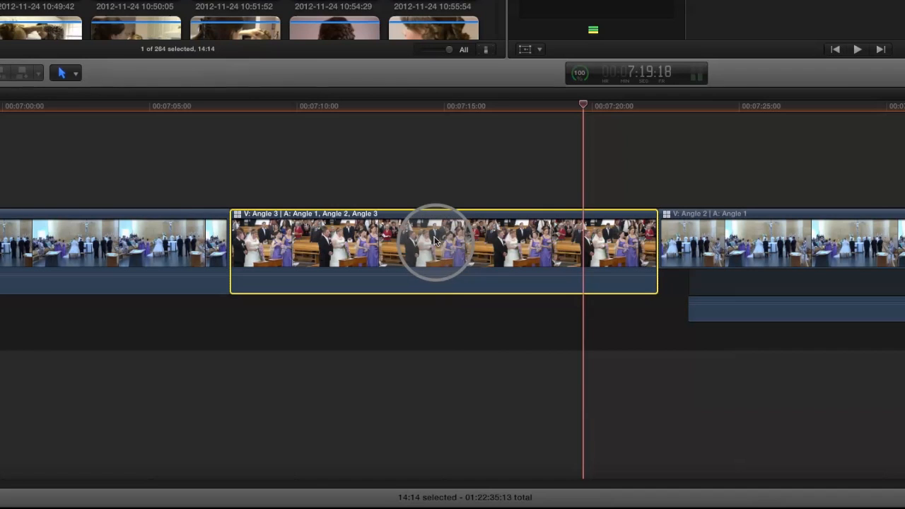
right_click(435, 238)
click(509, 355)
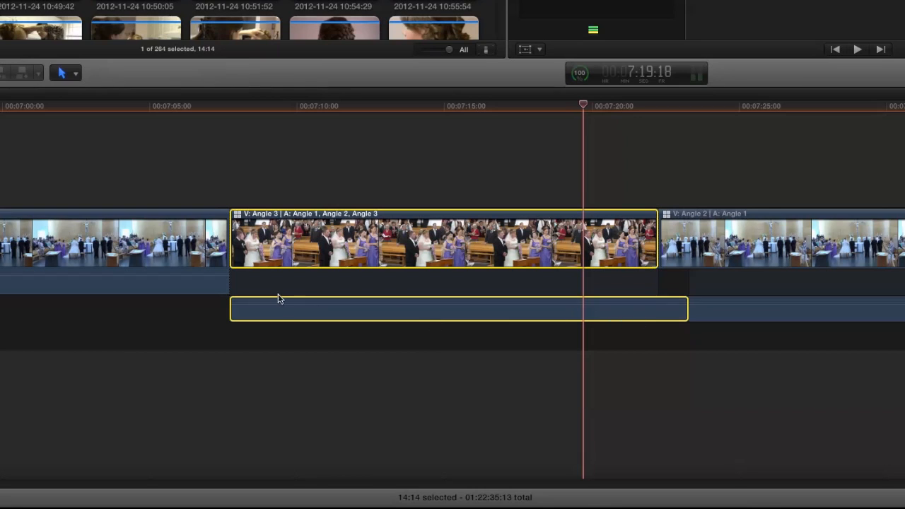
Extend the start of the multicam clip's expanded audio under the previous clip and trim it back to the video's start
scroll(234, 304, left, 2)
drag(248, 308, 174, 307)
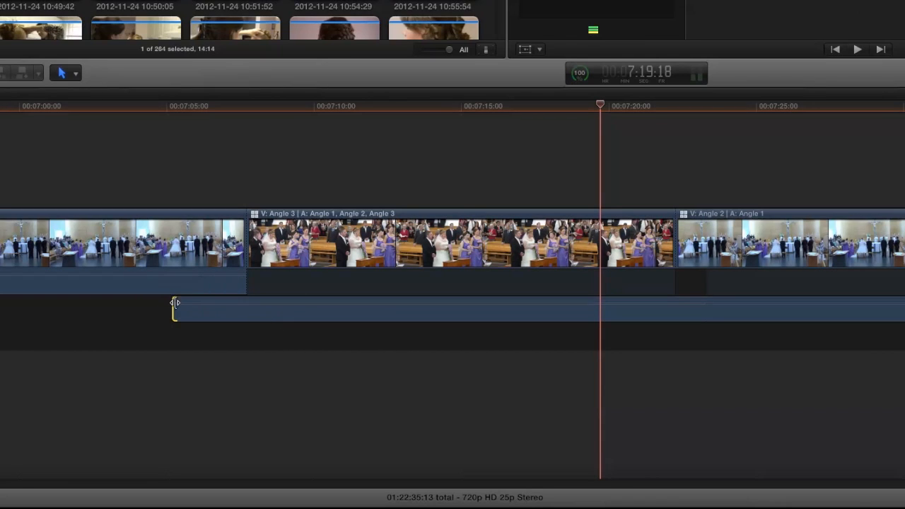
drag(175, 300, 251, 309)
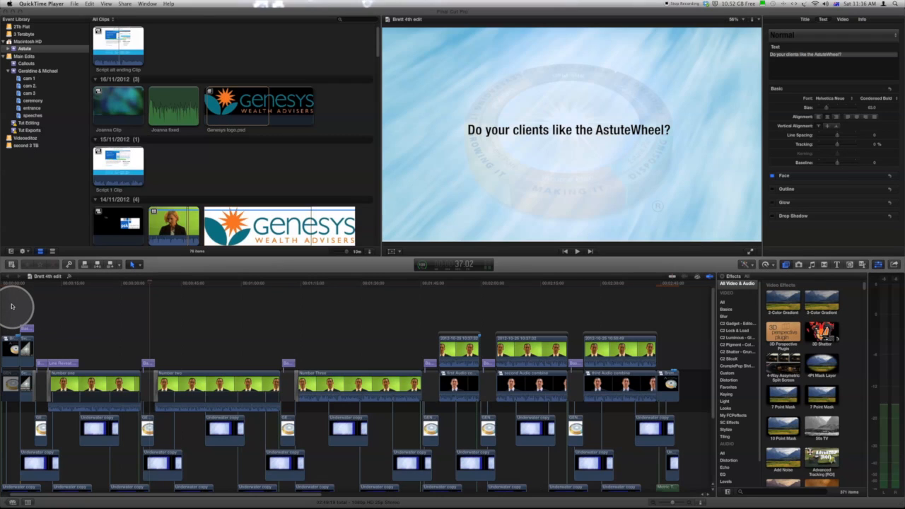
Combine all clips in the timeline into a new compound clip named "compound clip" in the Astute event
scroll(97, 326, down, 1)
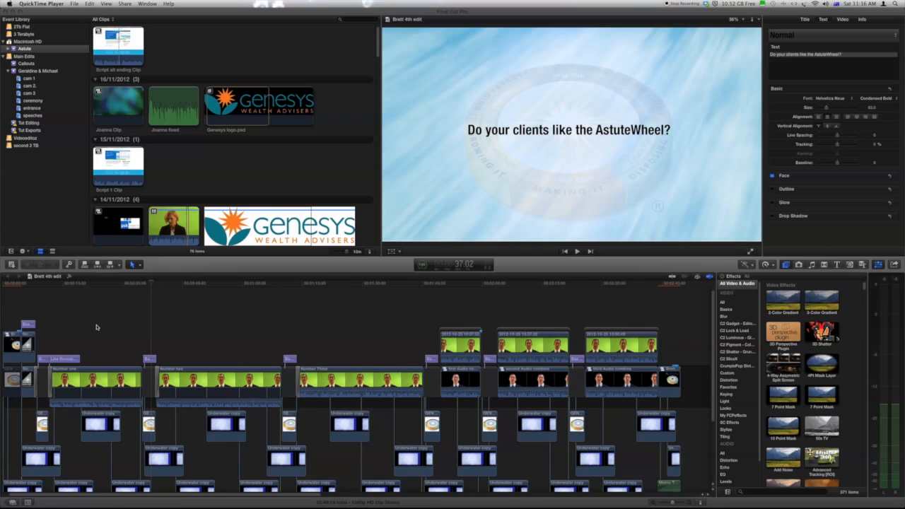
scroll(97, 326, down, 2)
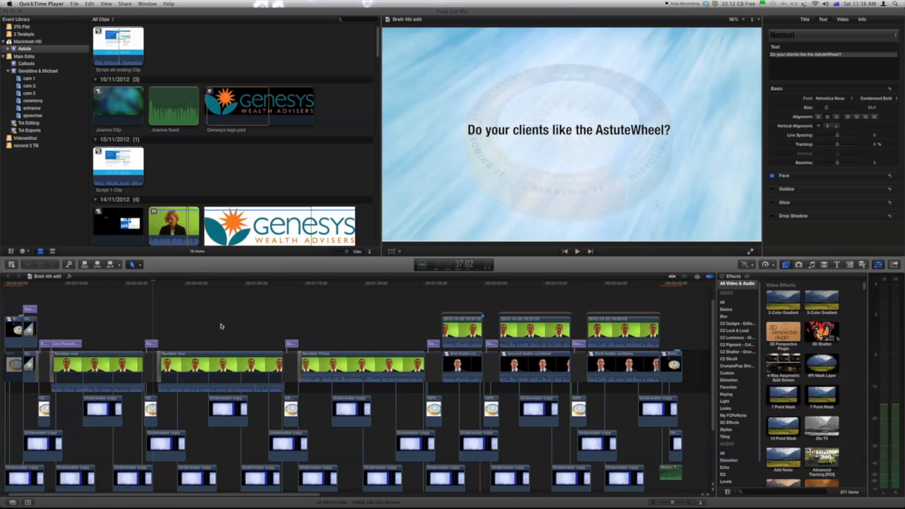
click(130, 326)
key(super+a)
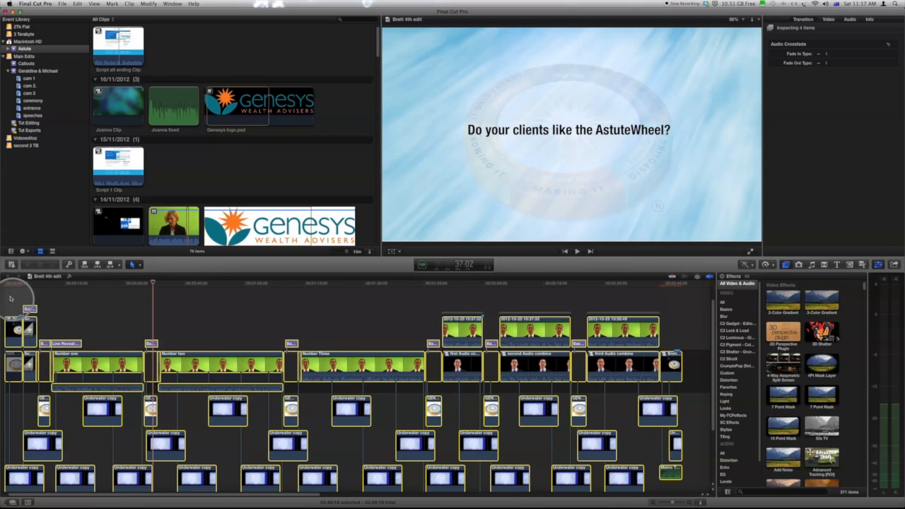
click(77, 4)
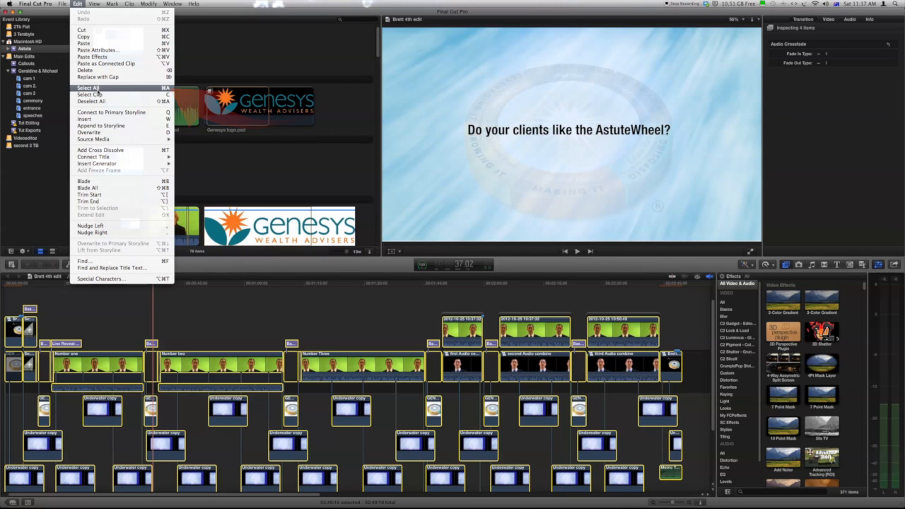
click(99, 88)
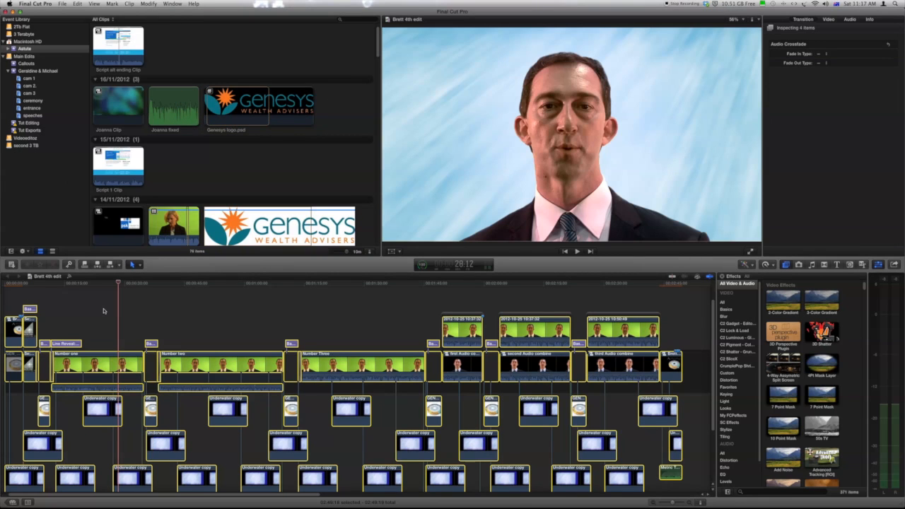
right_click(116, 363)
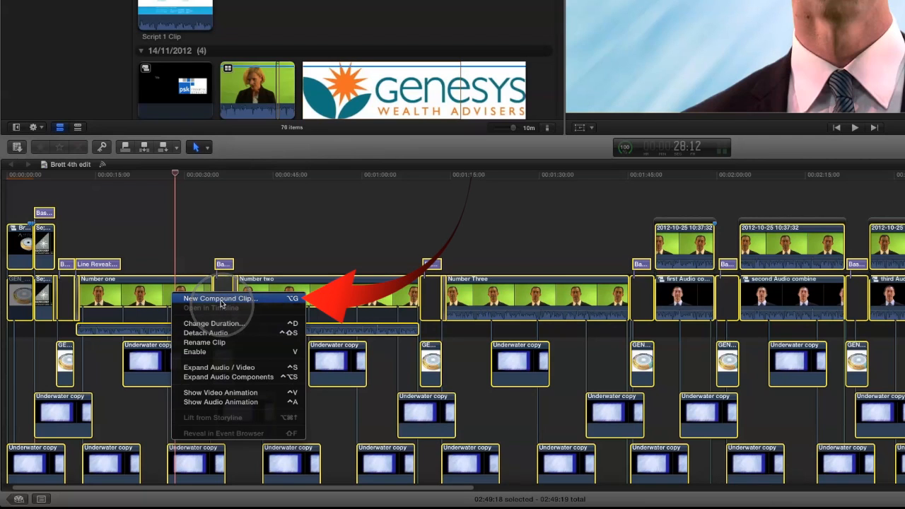
click(222, 300)
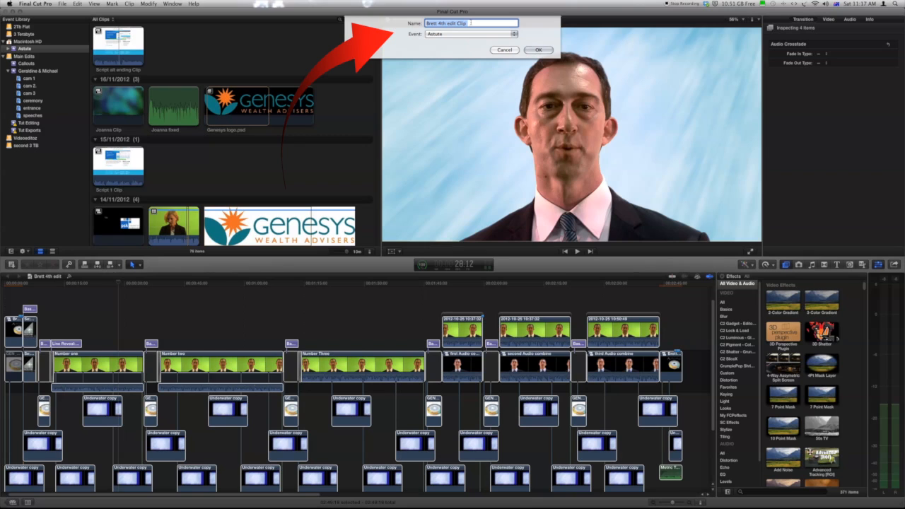
text(compound clip)
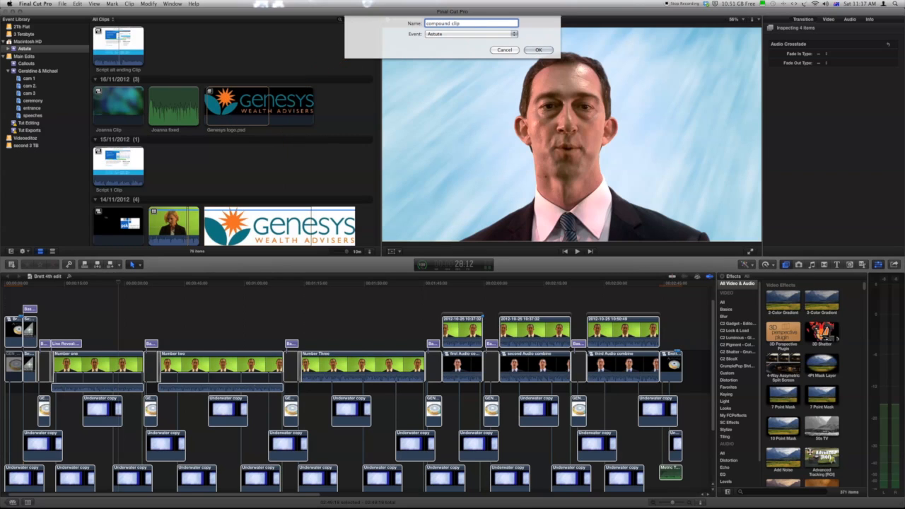
click(539, 50)
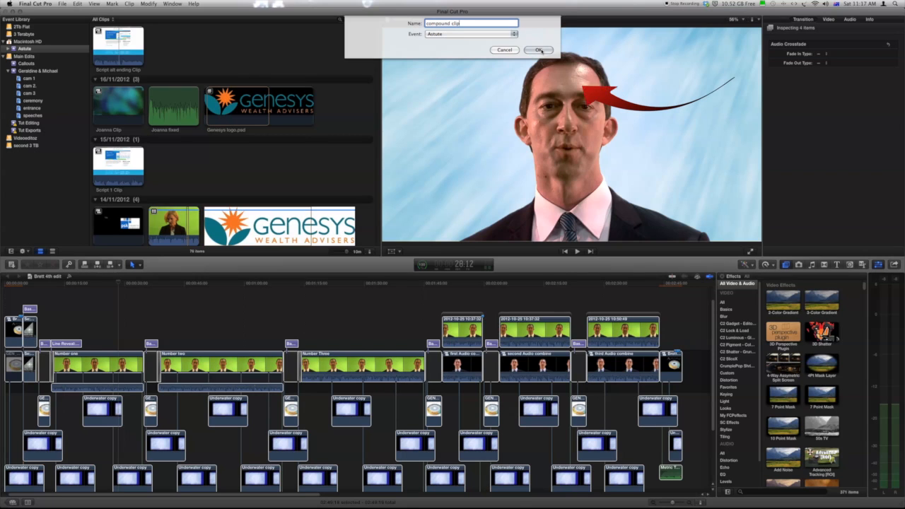
click(539, 50)
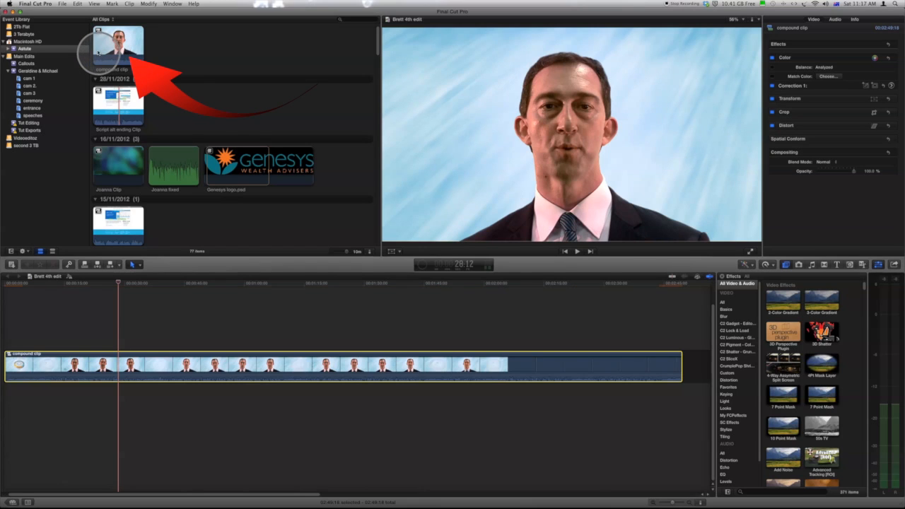
Open the compound clip's contents from the timeline and return to the Brett 4th edit project
click(102, 53)
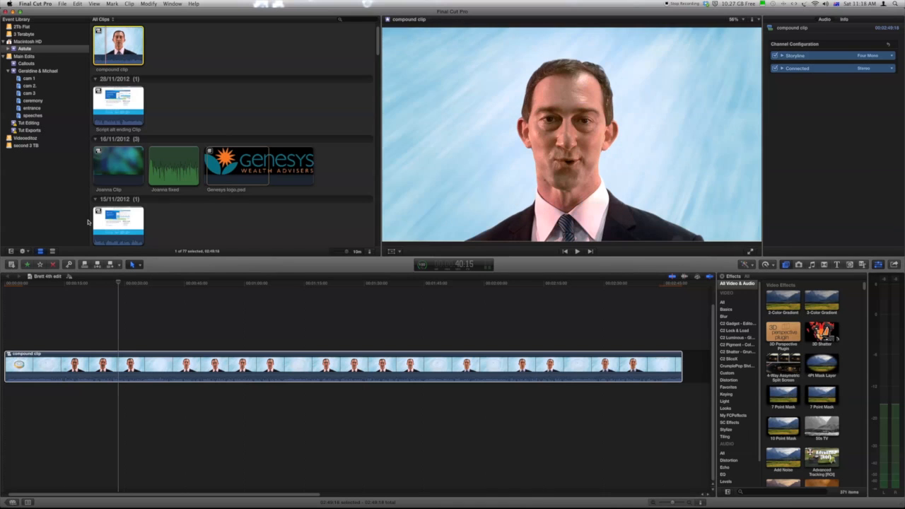
click(105, 354)
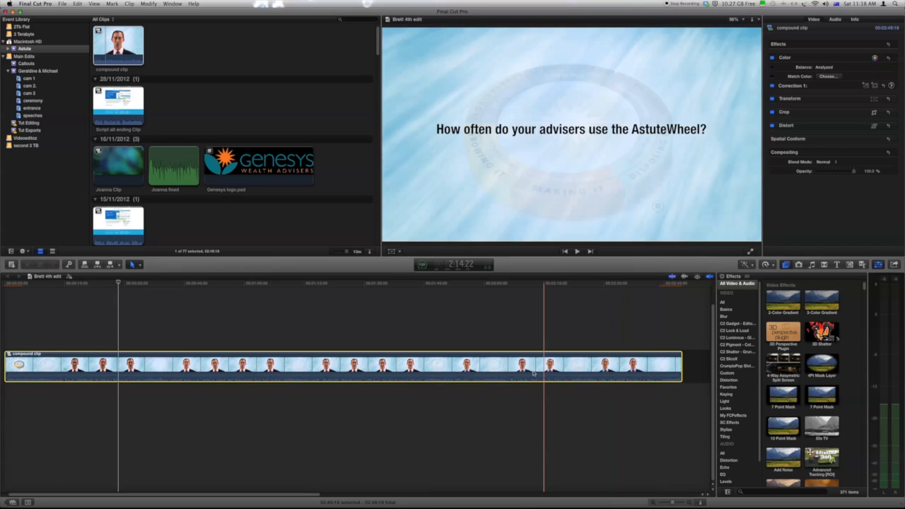
right_click(431, 365)
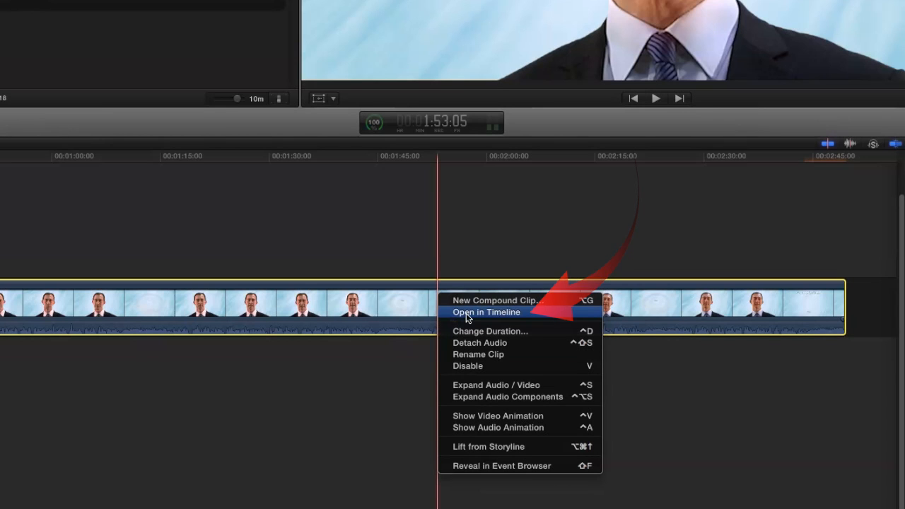
click(467, 313)
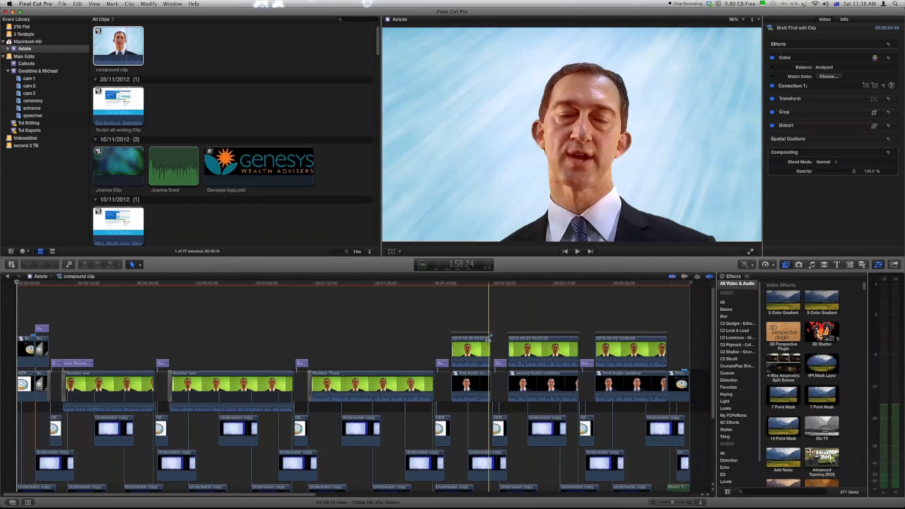
click(8, 278)
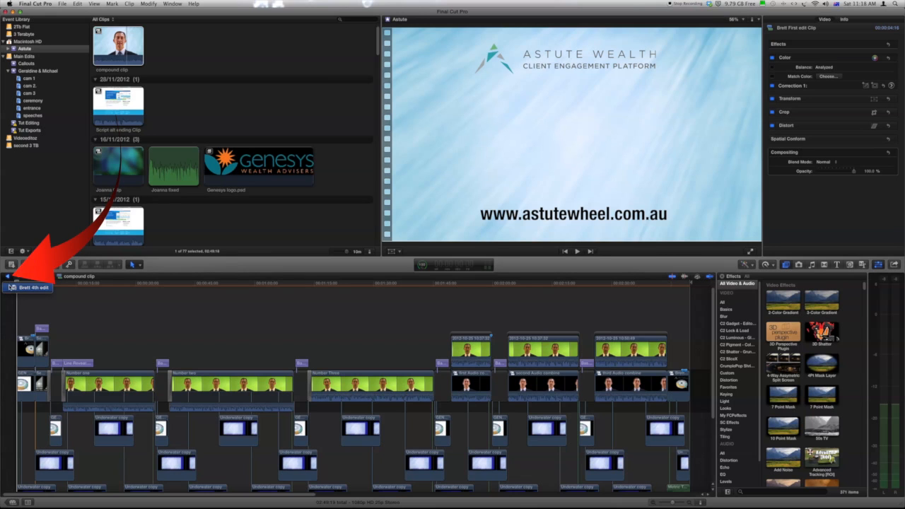
click(32, 288)
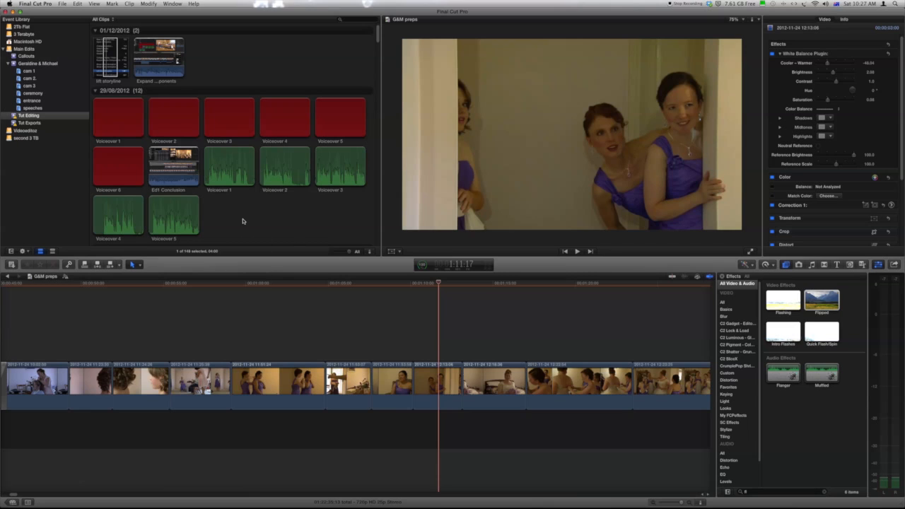
click(439, 384)
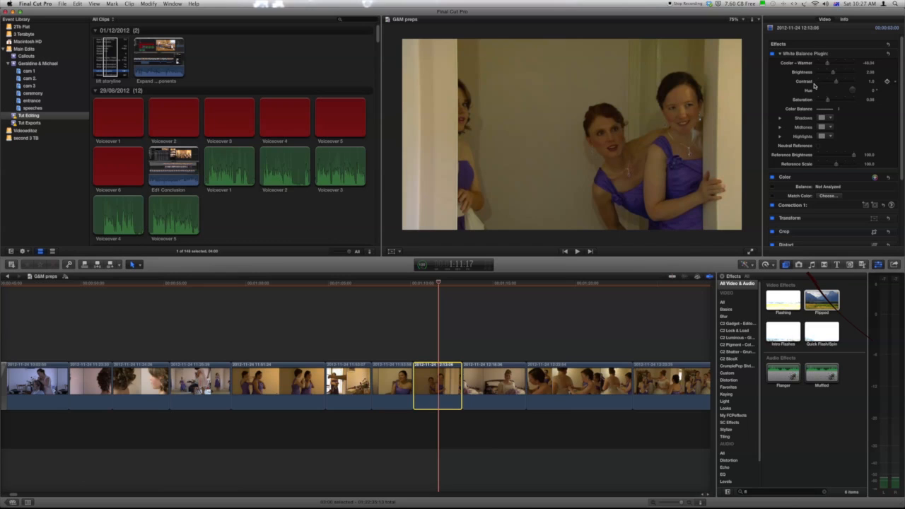
drag(836, 74, 832, 74)
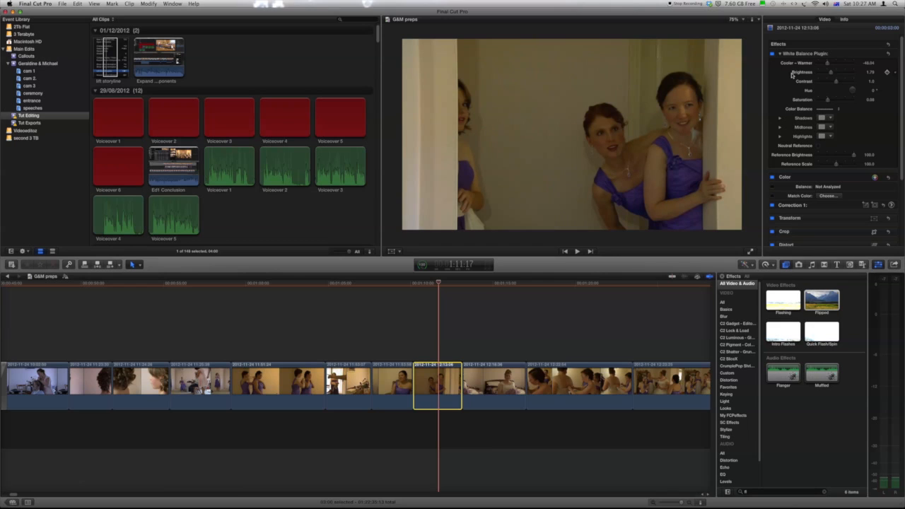
right_click(561, 125)
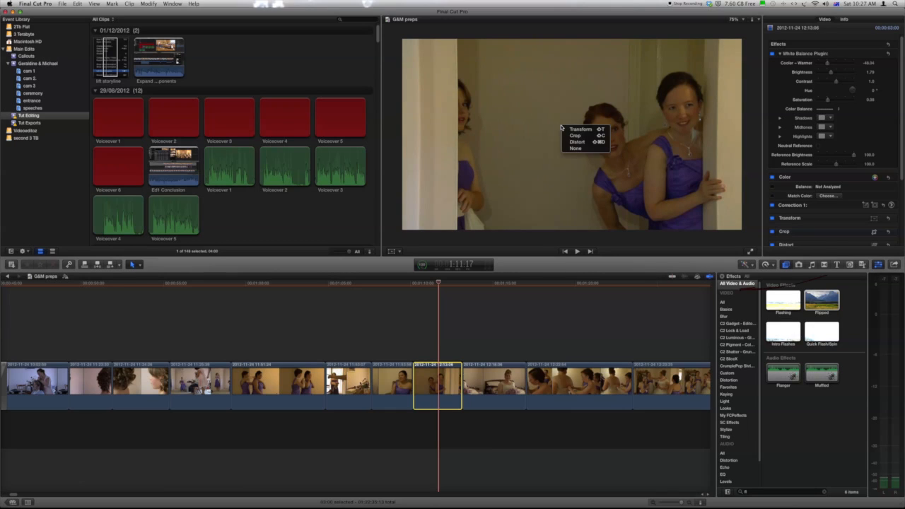
click(576, 131)
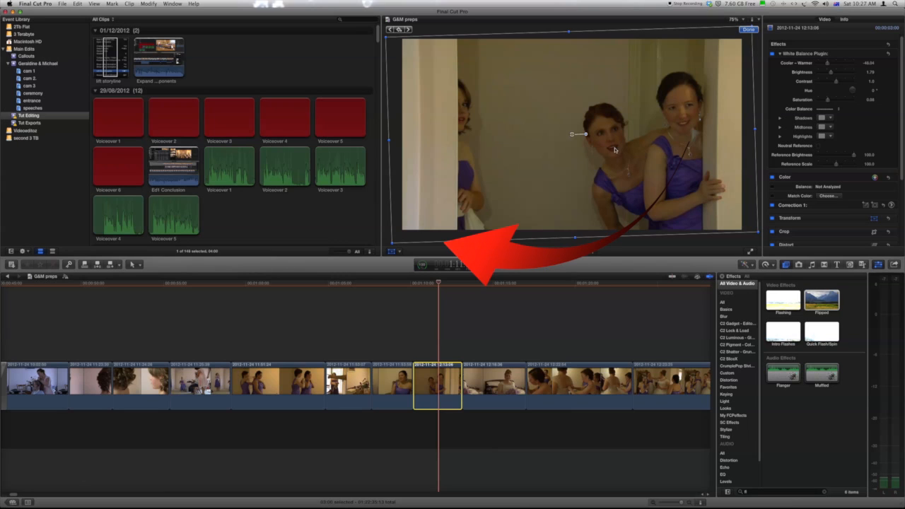
drag(586, 134, 612, 133)
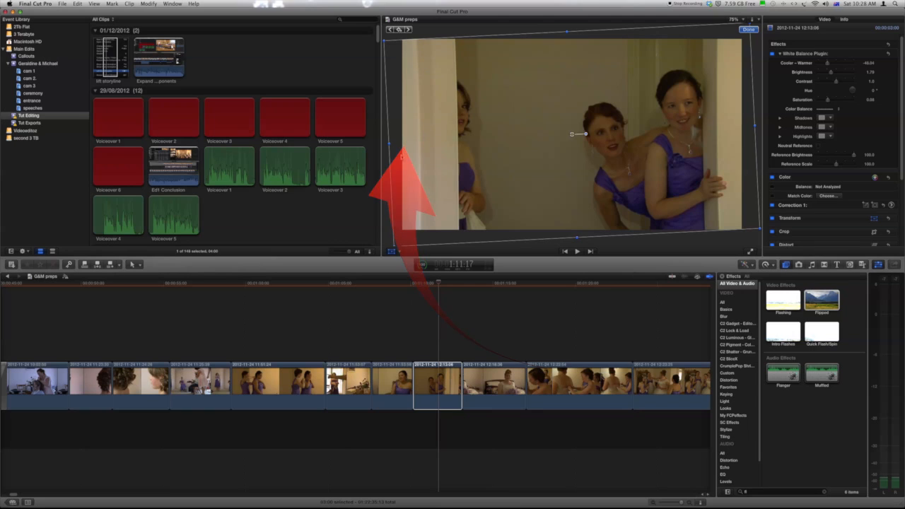
click(437, 379)
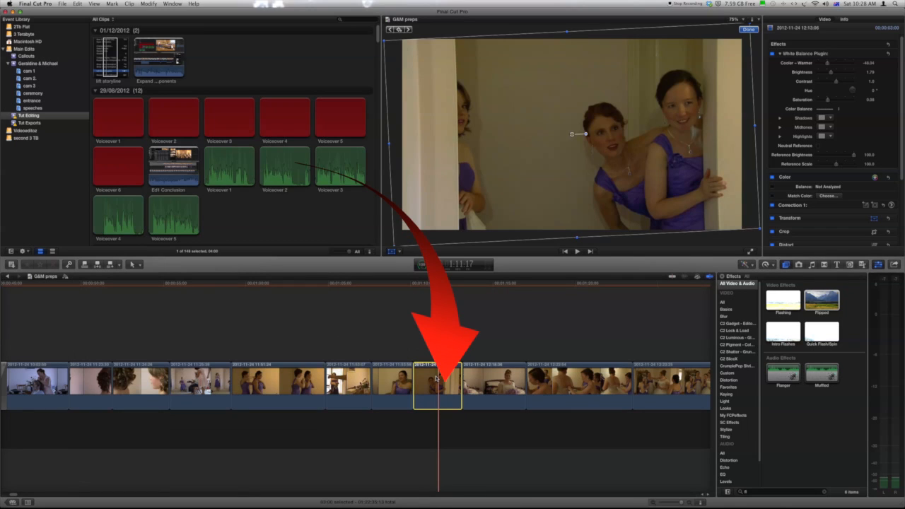
key(super+c)
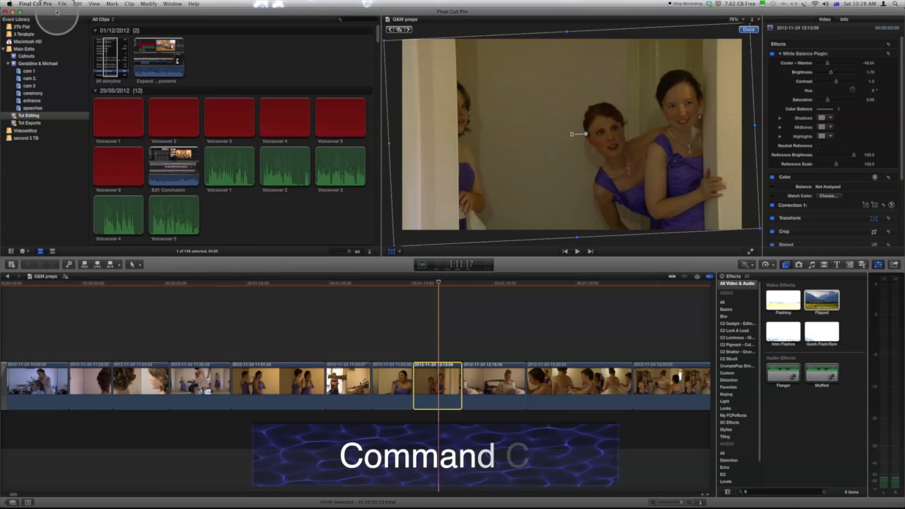
click(77, 4)
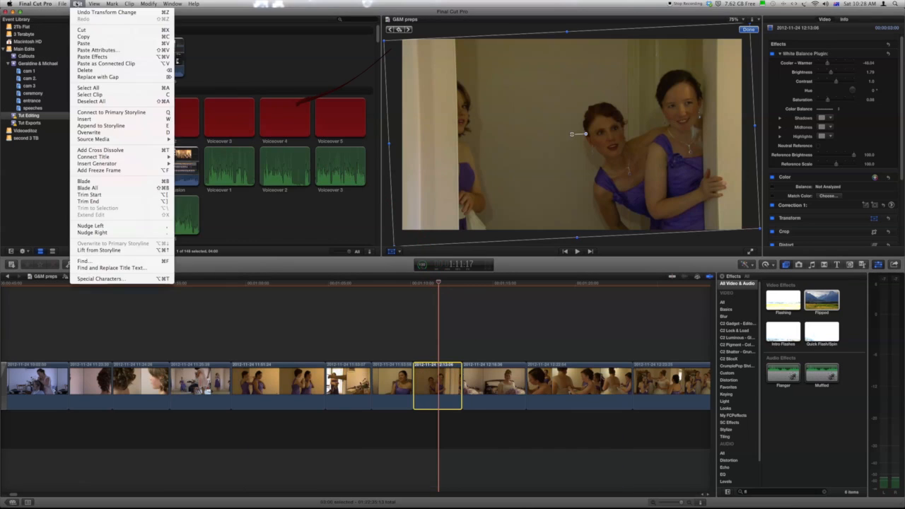
click(106, 39)
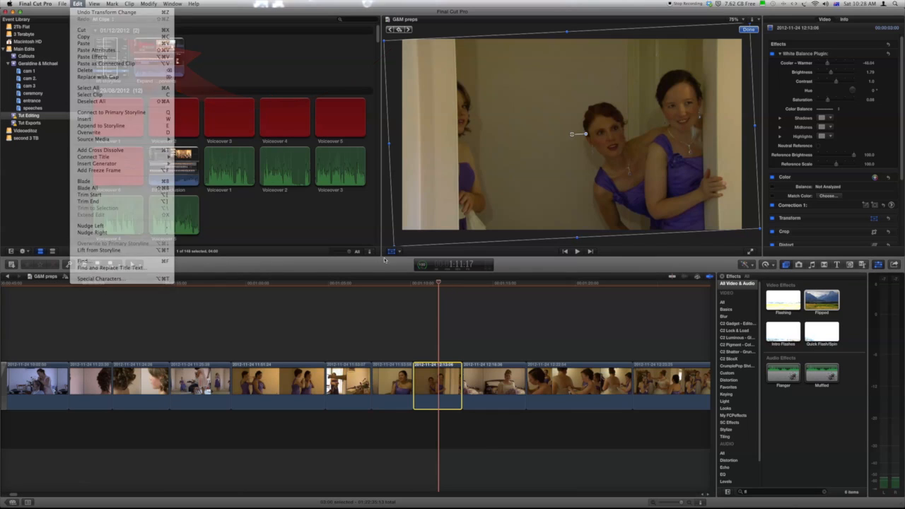
click(280, 283)
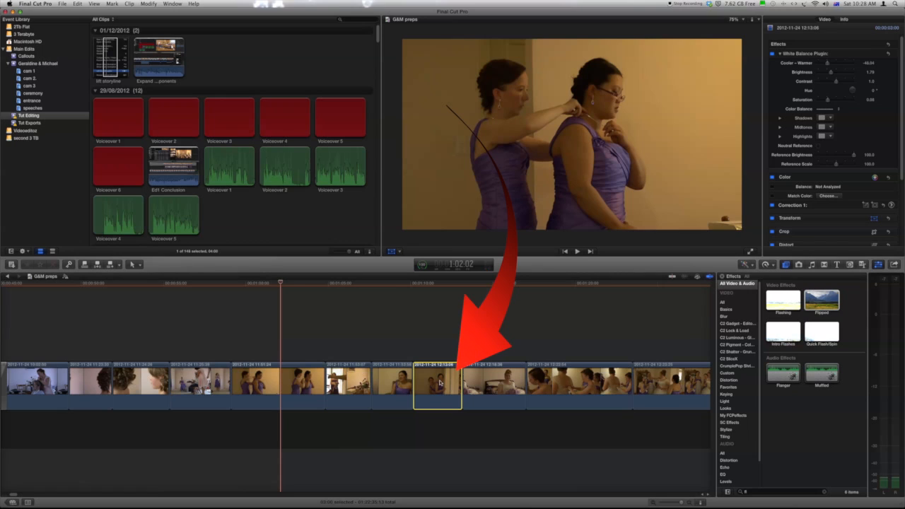
key(shift+t)
click(268, 384)
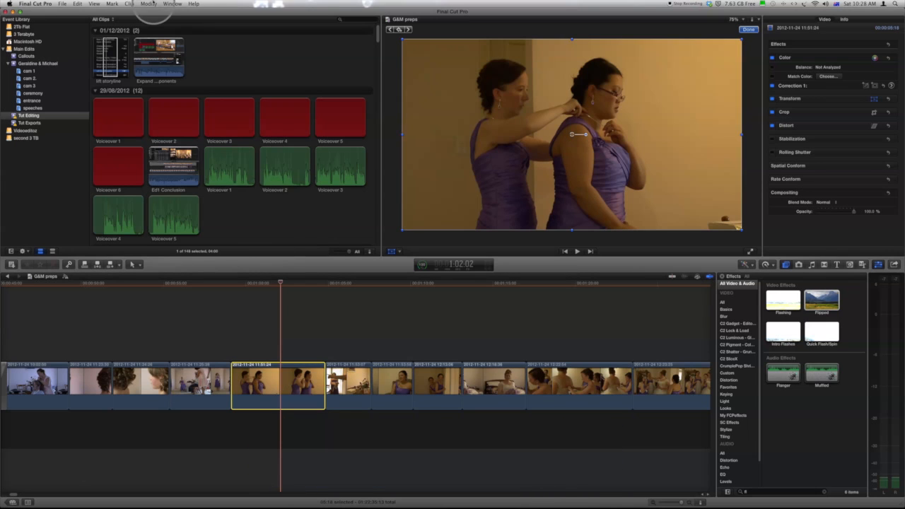
click(77, 4)
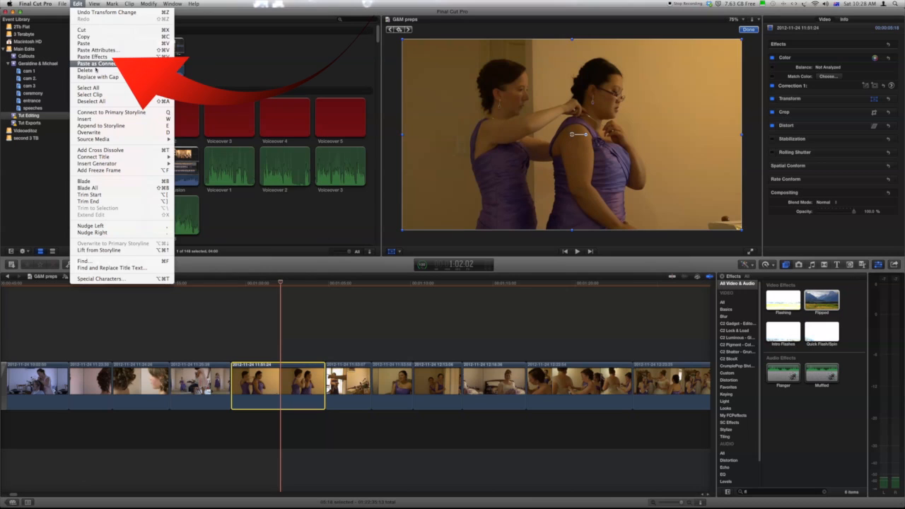
click(97, 58)
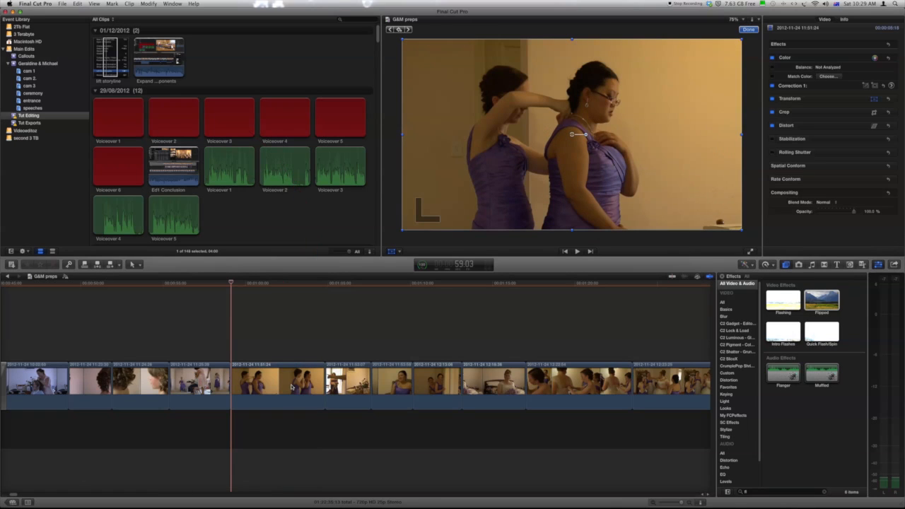
click(436, 386)
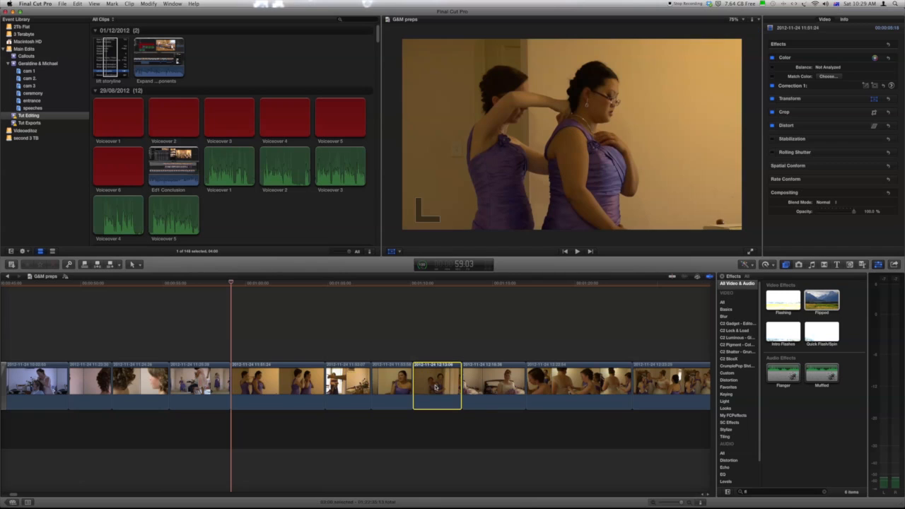
click(434, 283)
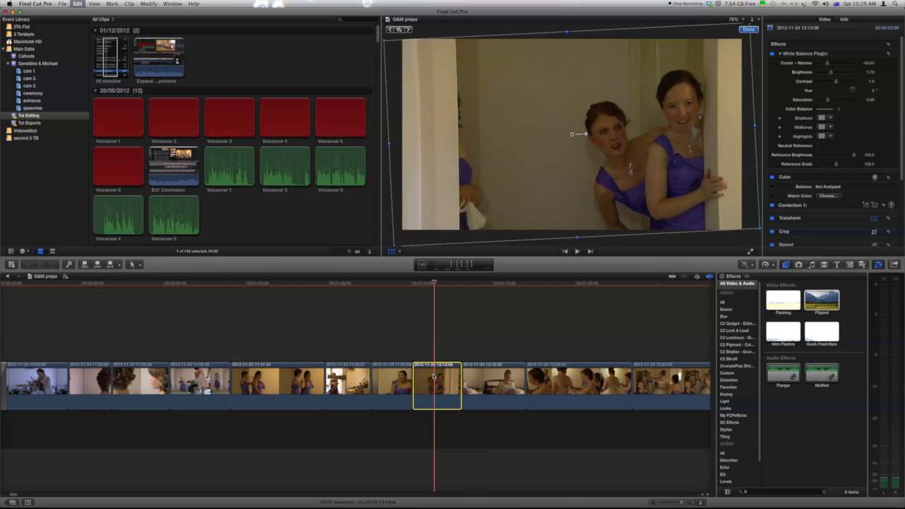
click(292, 285)
click(281, 377)
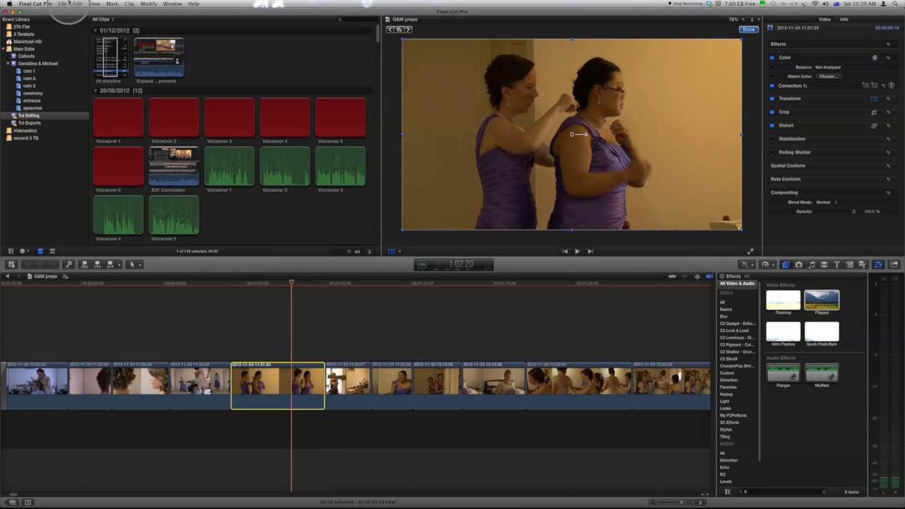
click(77, 4)
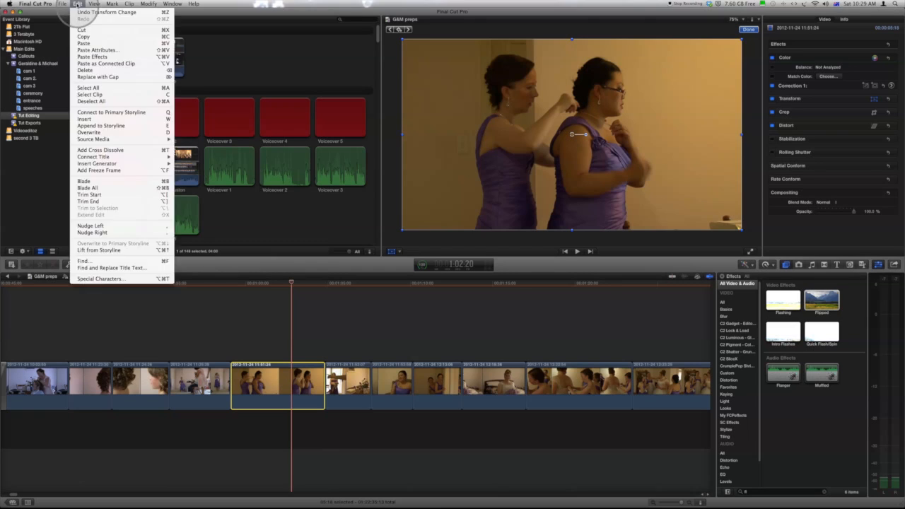
click(128, 51)
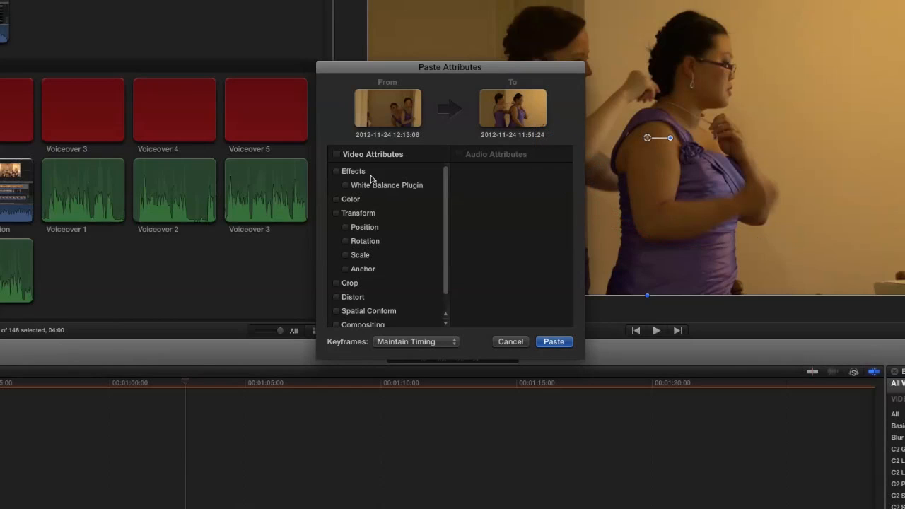
click(346, 185)
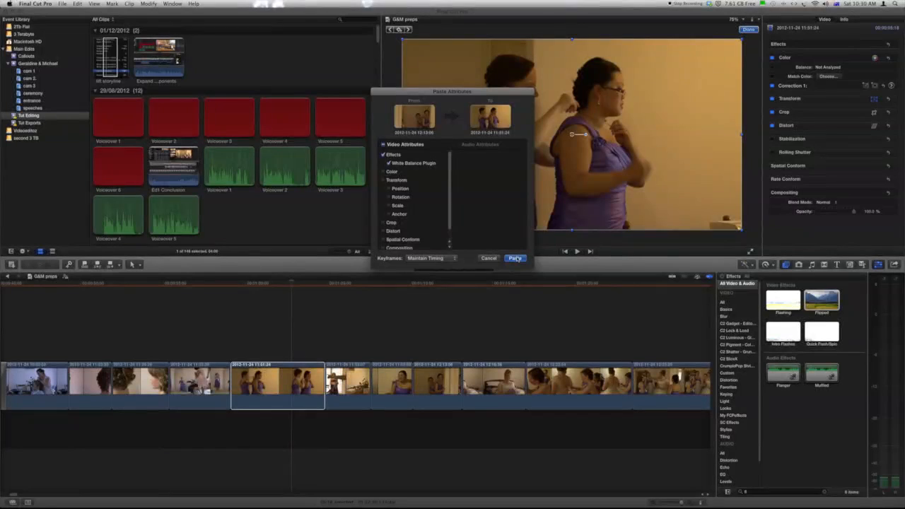
click(554, 341)
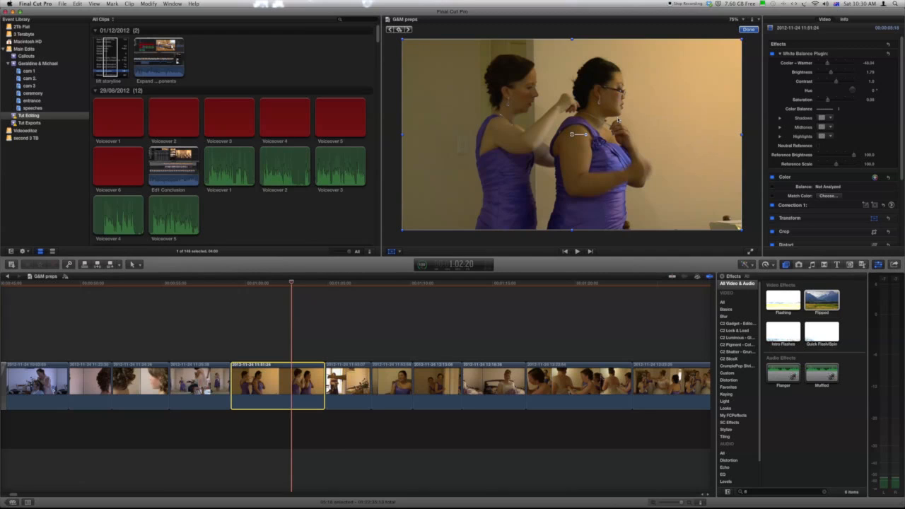
click(314, 295)
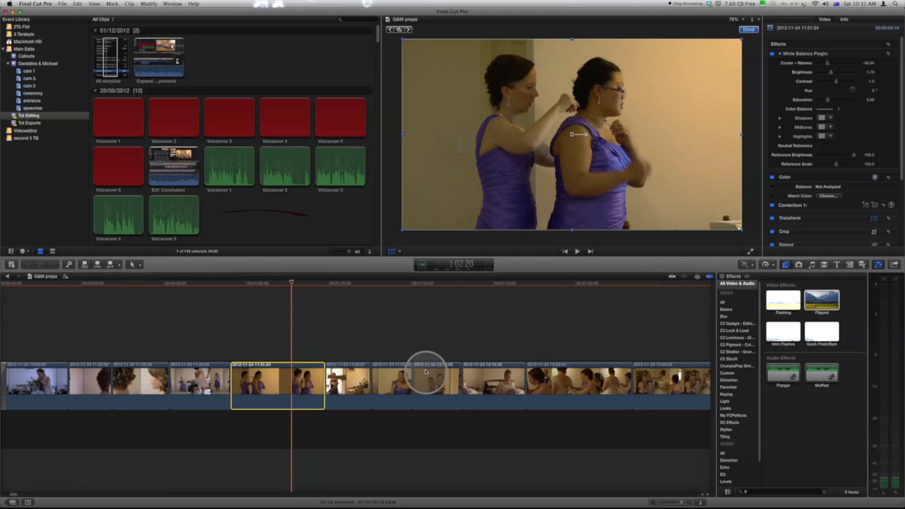
click(439, 286)
click(437, 382)
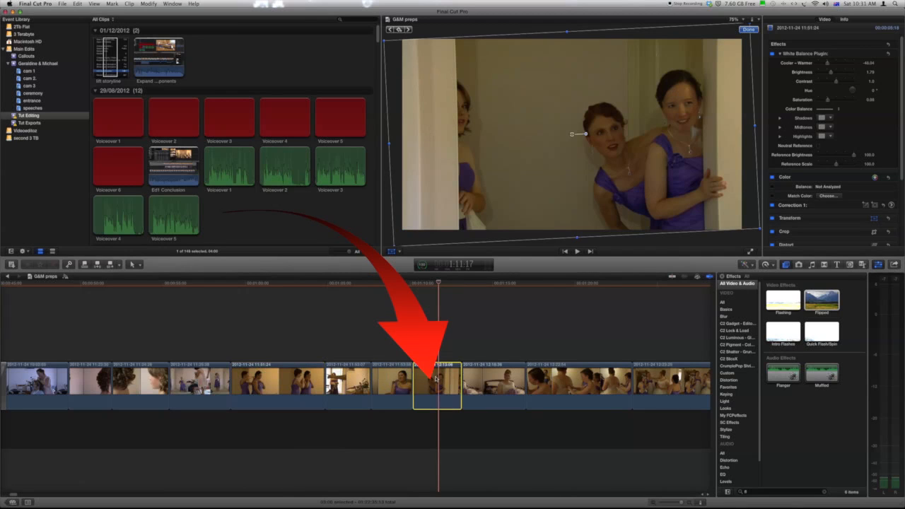
click(827, 302)
mouse_move(828, 302)
mouse_down()
mouse_move(463, 355)
mouse_move(445, 388)
mouse_up()
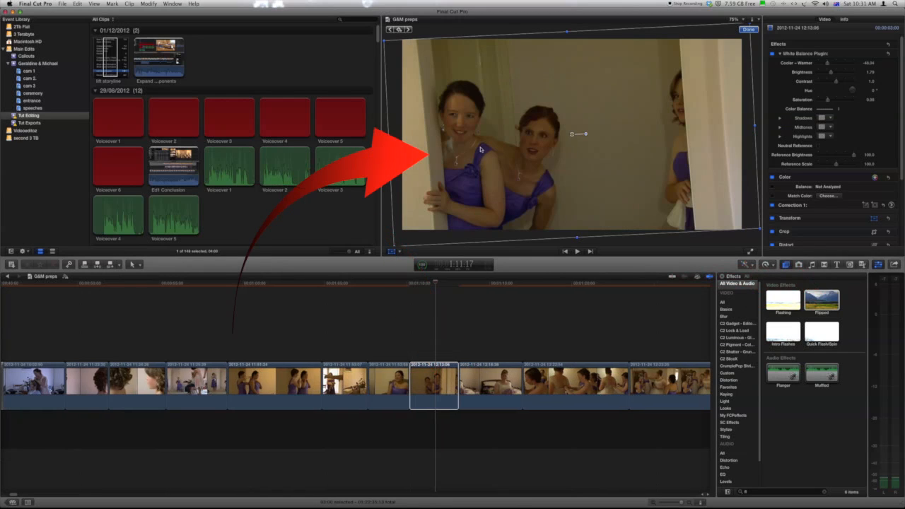
click(439, 383)
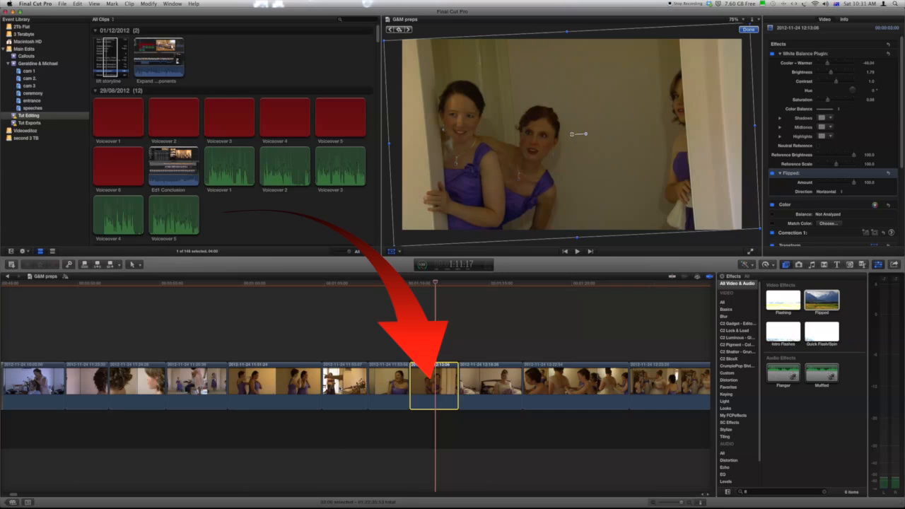
click(277, 385)
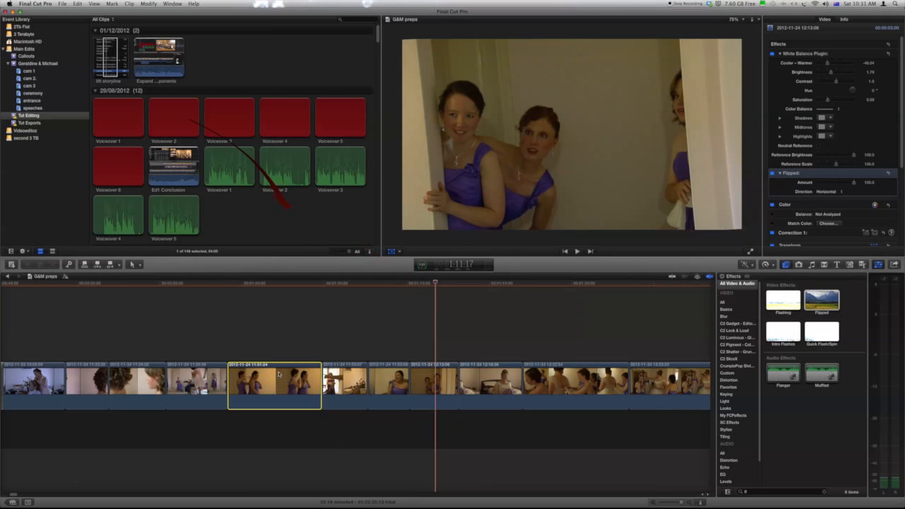
click(271, 292)
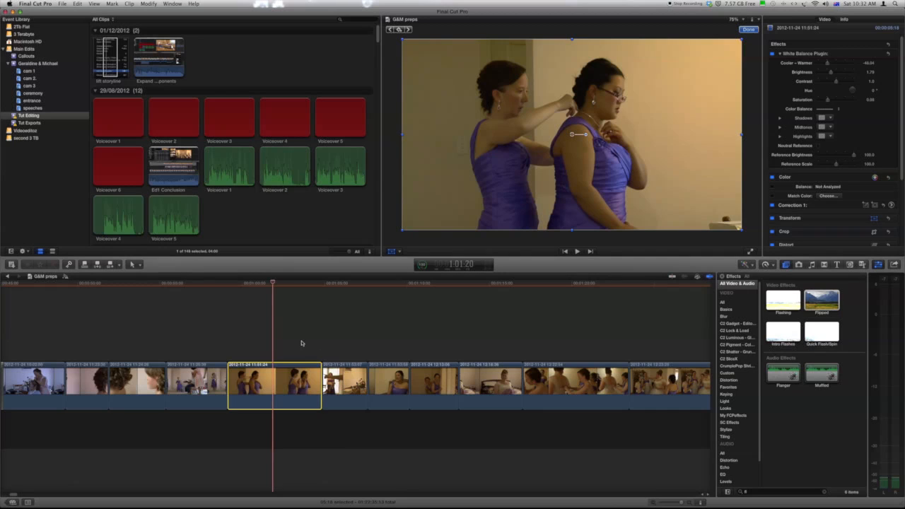
click(78, 4)
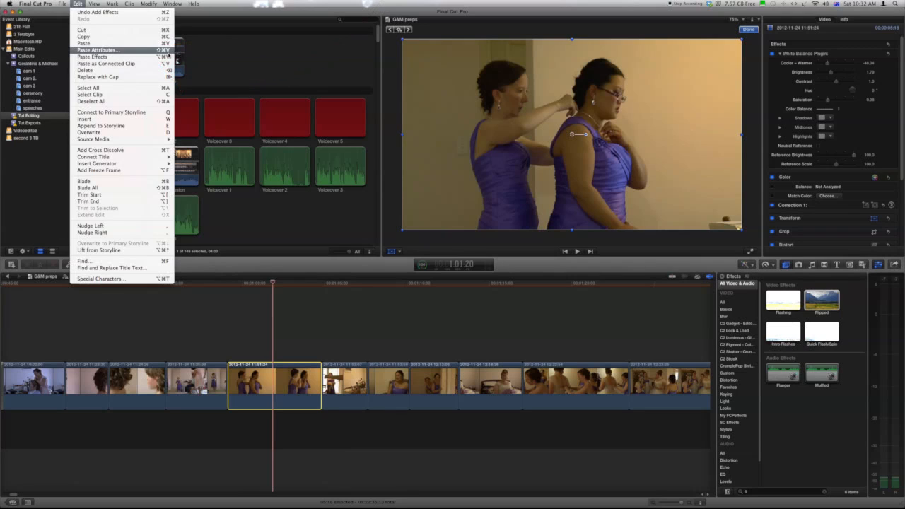
click(215, 54)
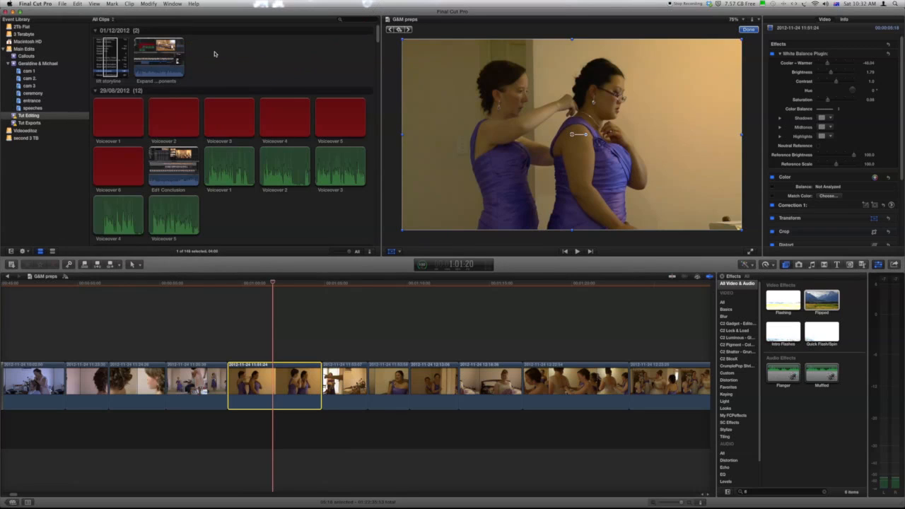
key(shift+super+v)
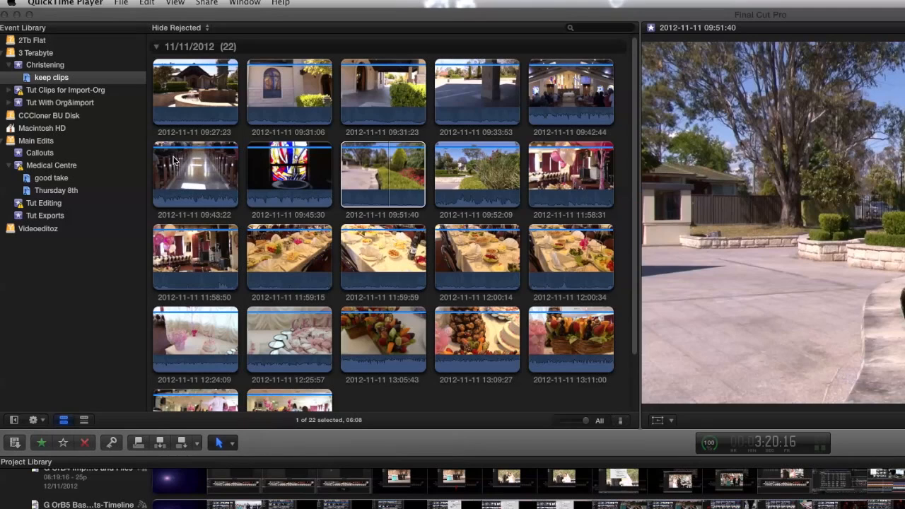
click(276, 94)
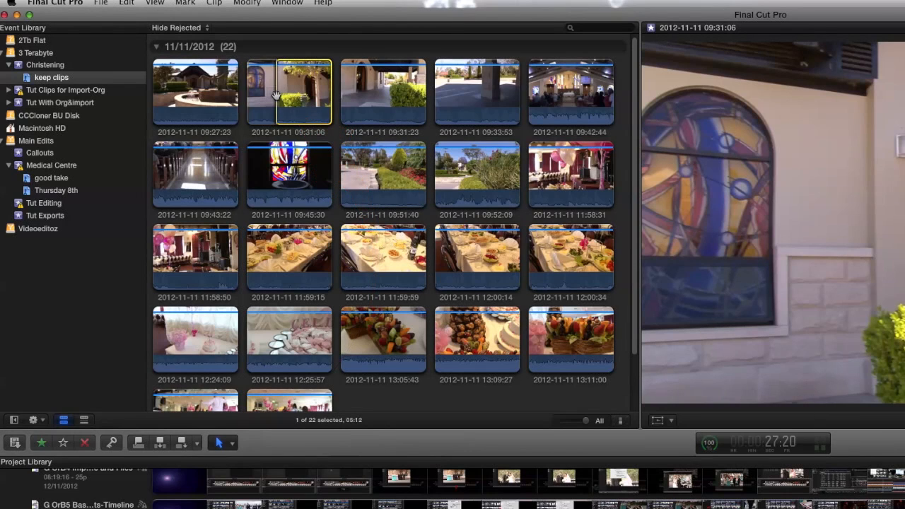
key(i)
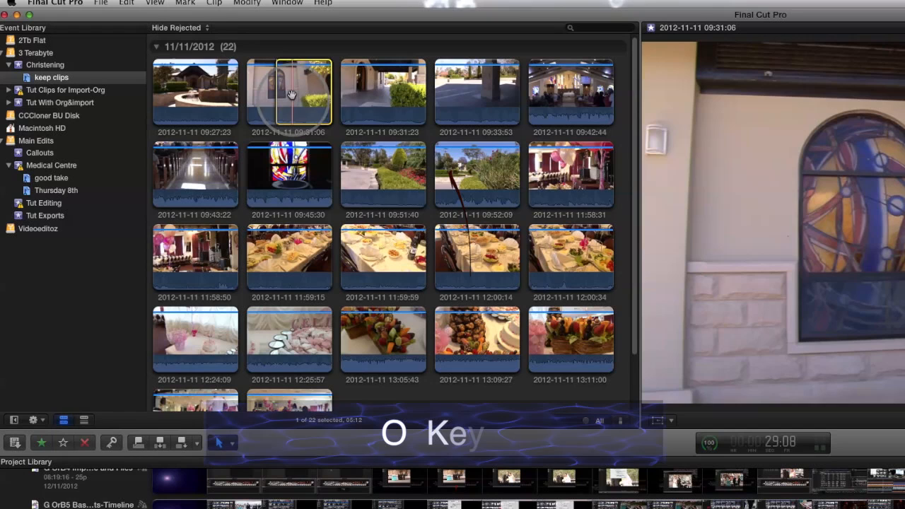
key(o)
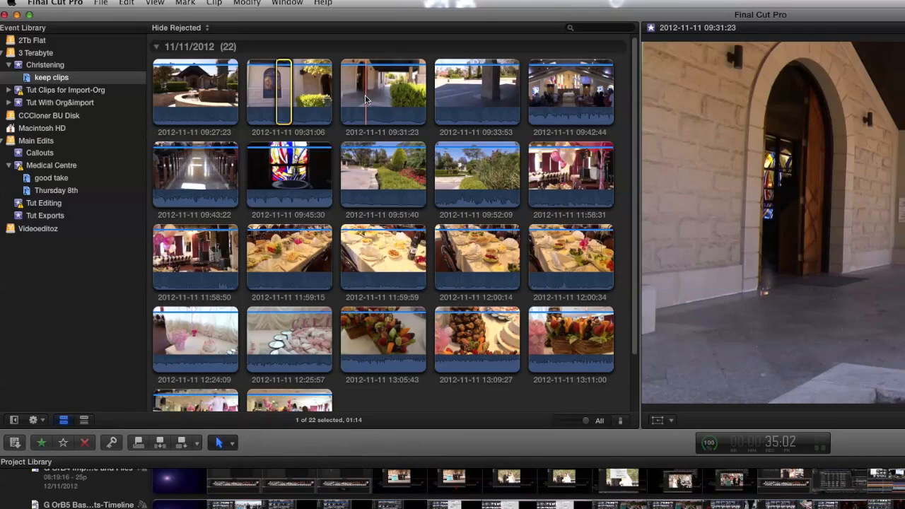
drag(366, 100, 388, 97)
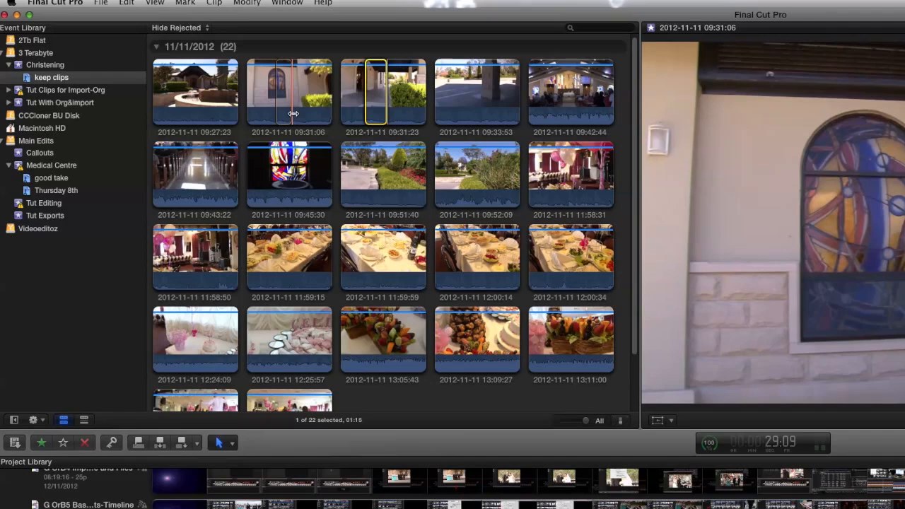
key(Down)
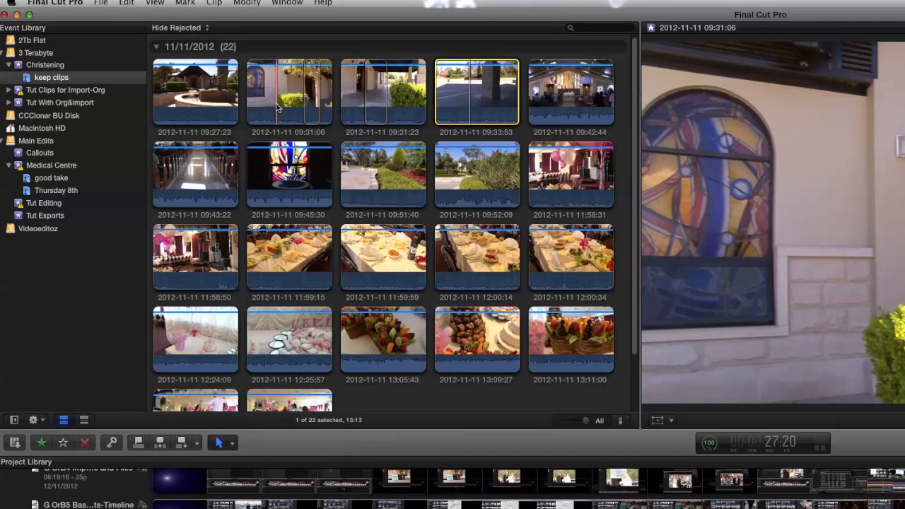
drag(277, 106, 291, 105)
click(445, 103)
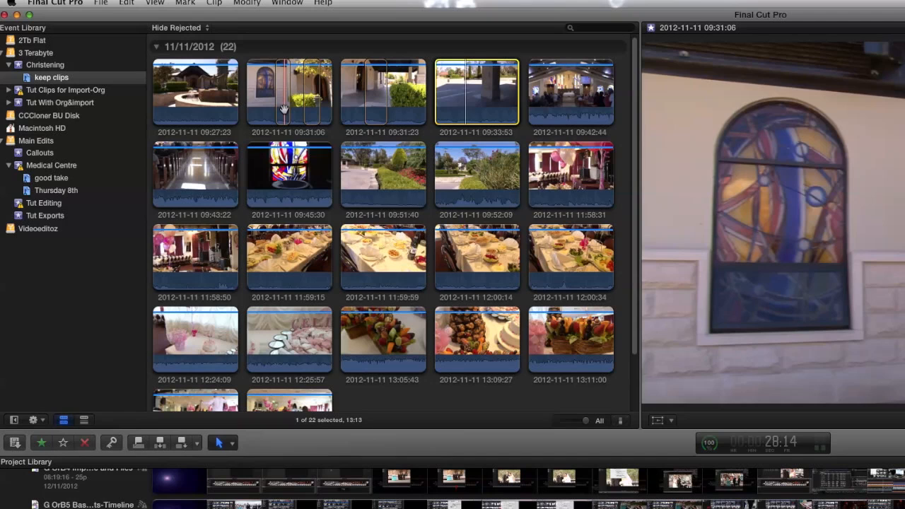
drag(280, 174, 309, 173)
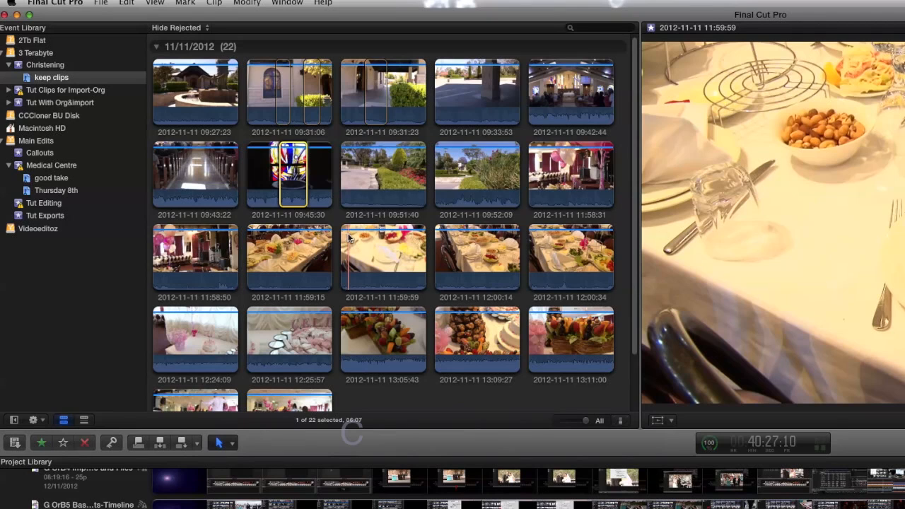
key(super+a)
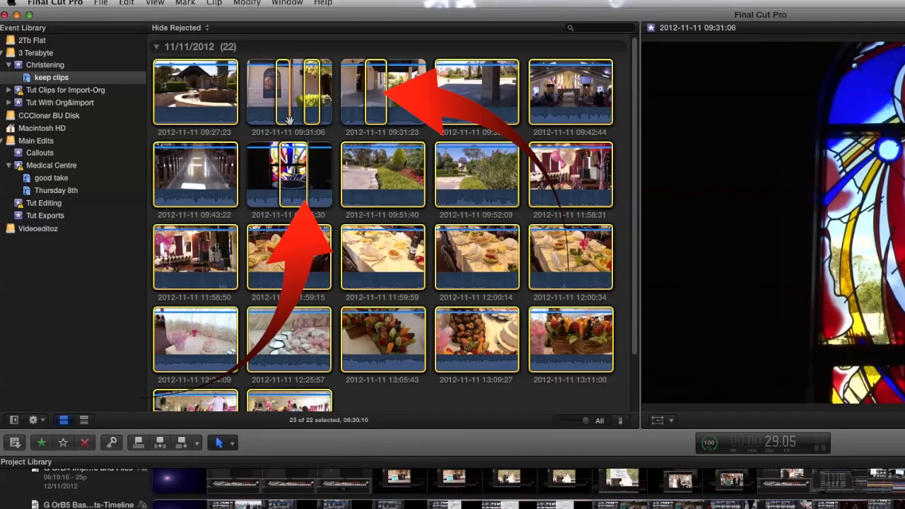
click(399, 198)
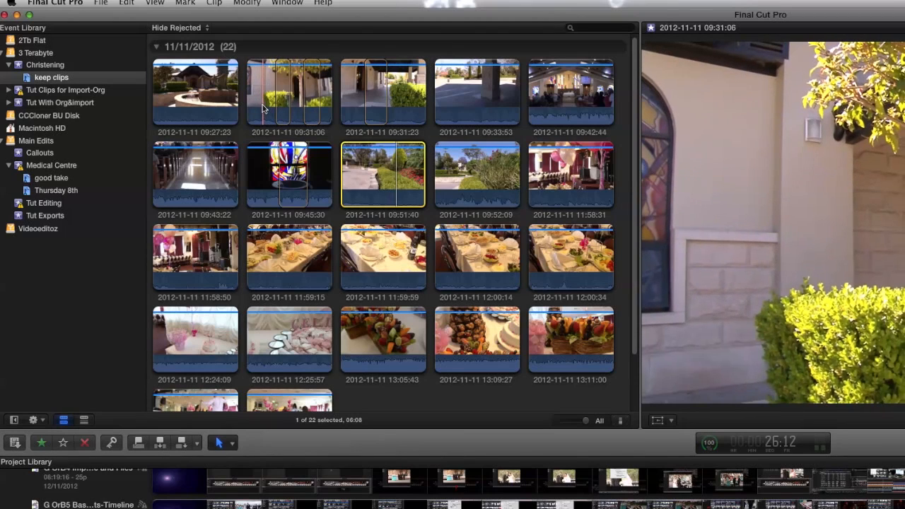
super+click(283, 92)
super+click(376, 99)
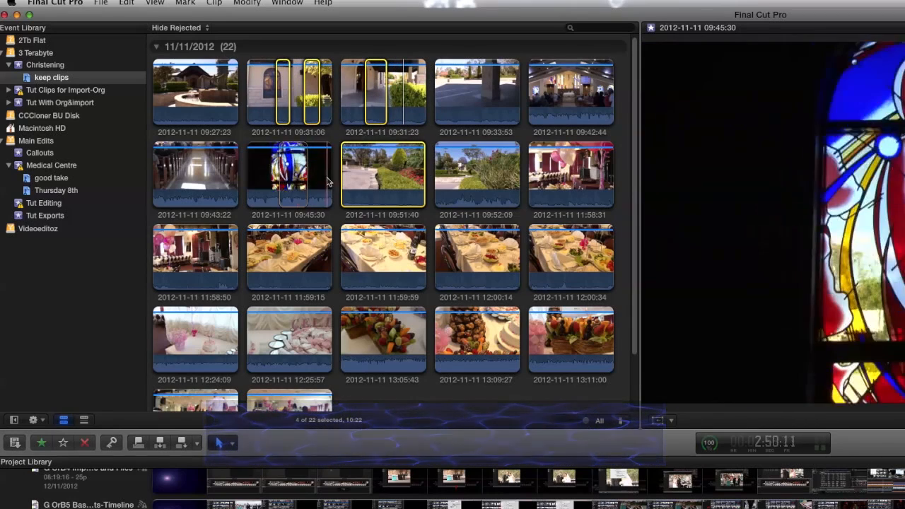
super+click(293, 173)
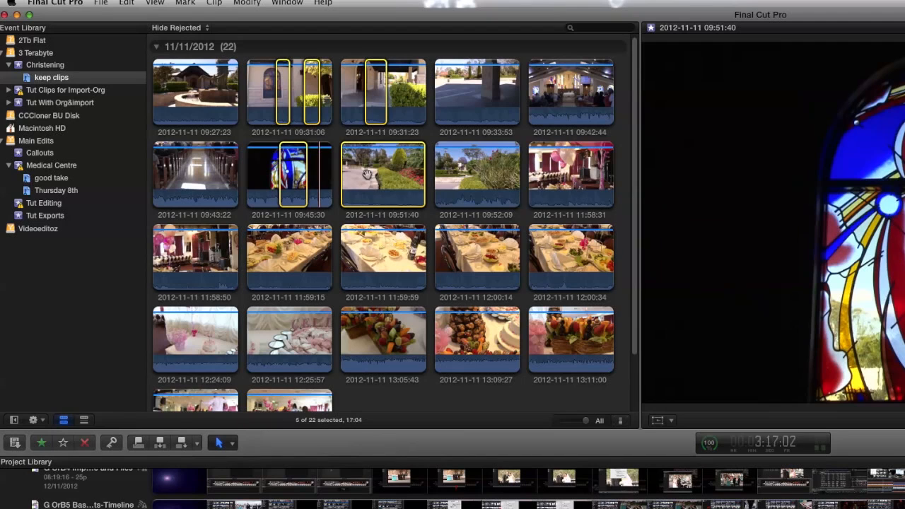
super+click(368, 173)
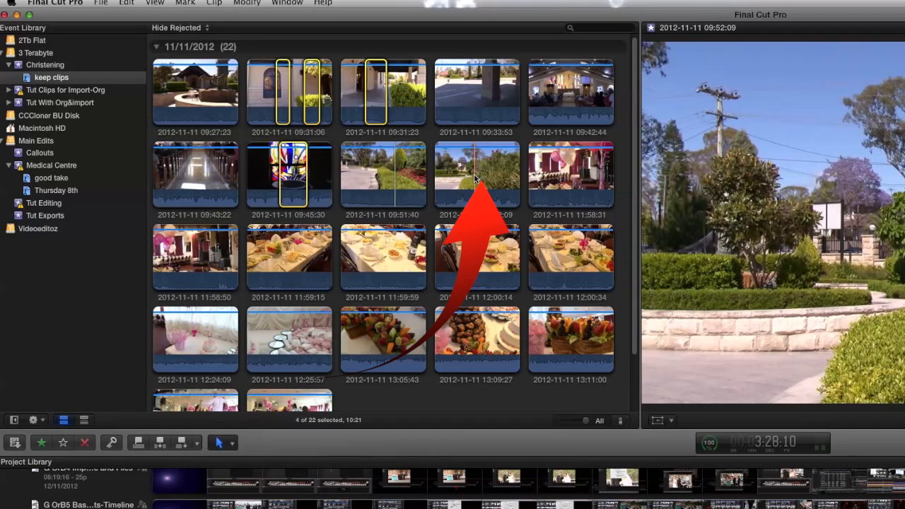
click(475, 178)
super+click(470, 177)
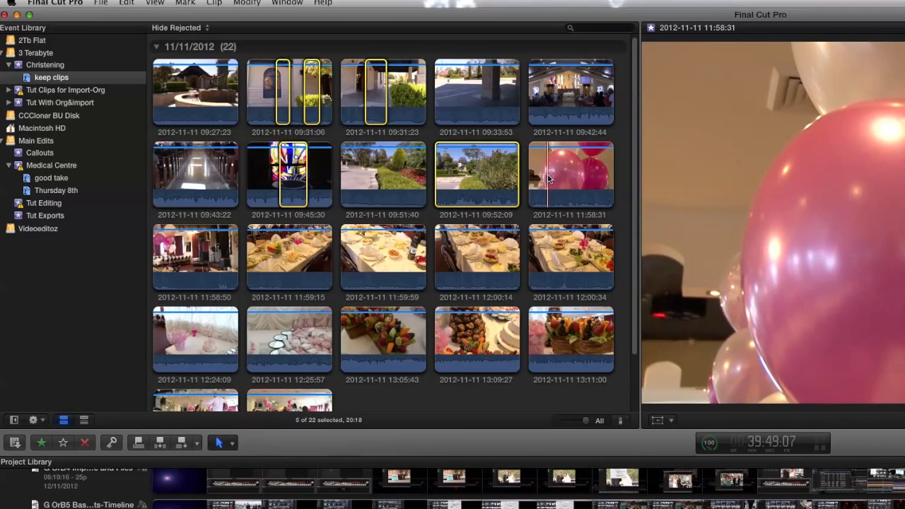
drag(548, 179, 578, 175)
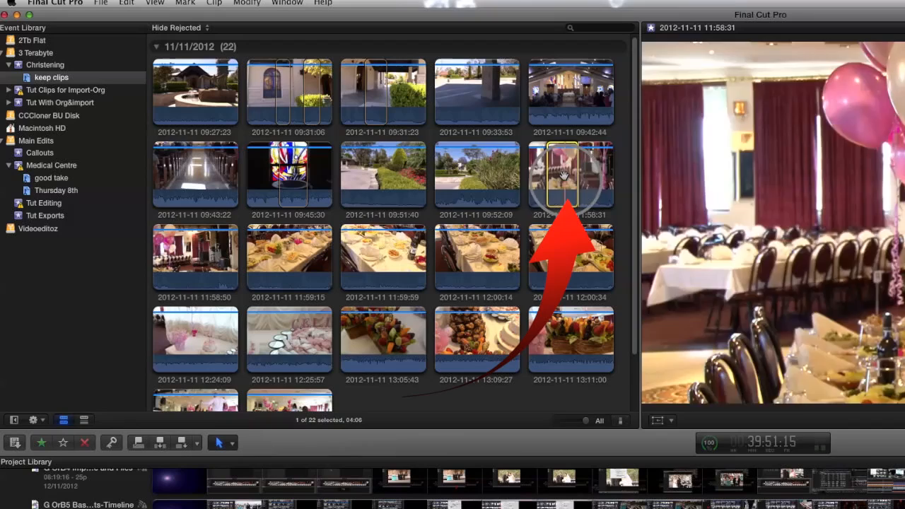
super+click(493, 182)
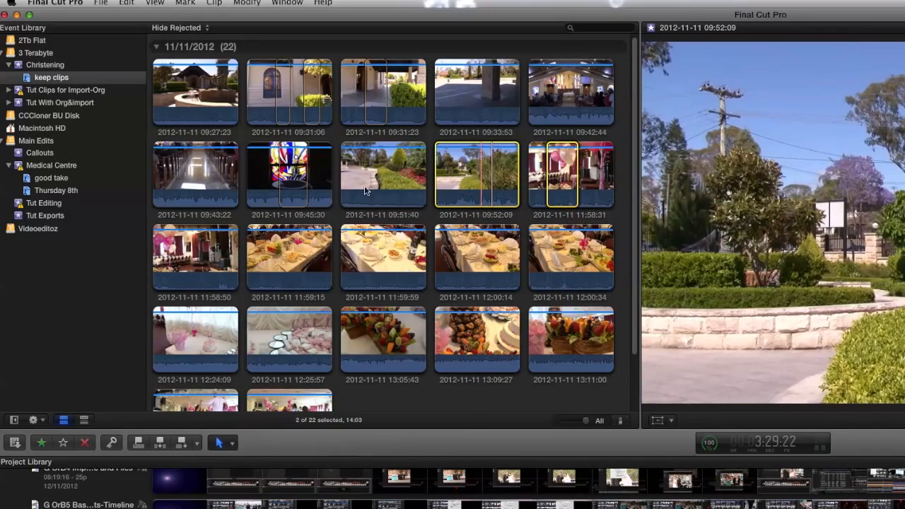
super+click(293, 173)
super+click(283, 99)
super+click(312, 99)
super+click(376, 99)
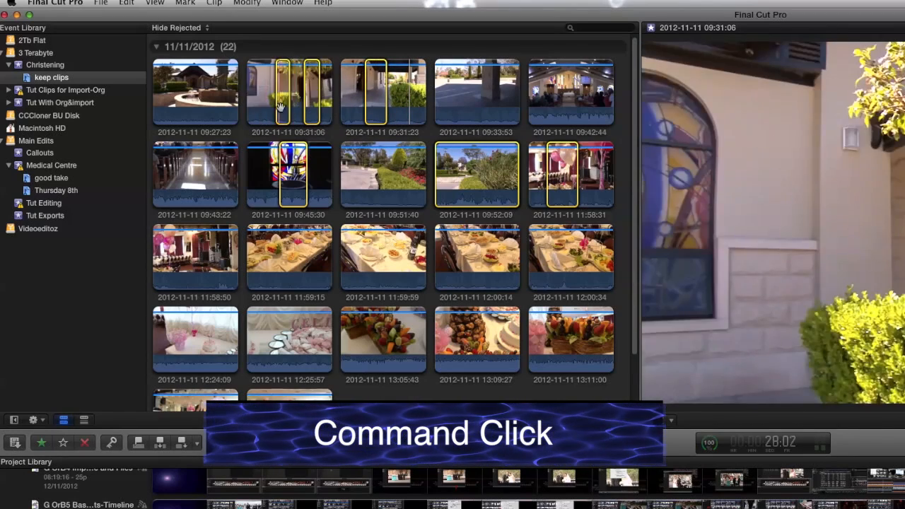
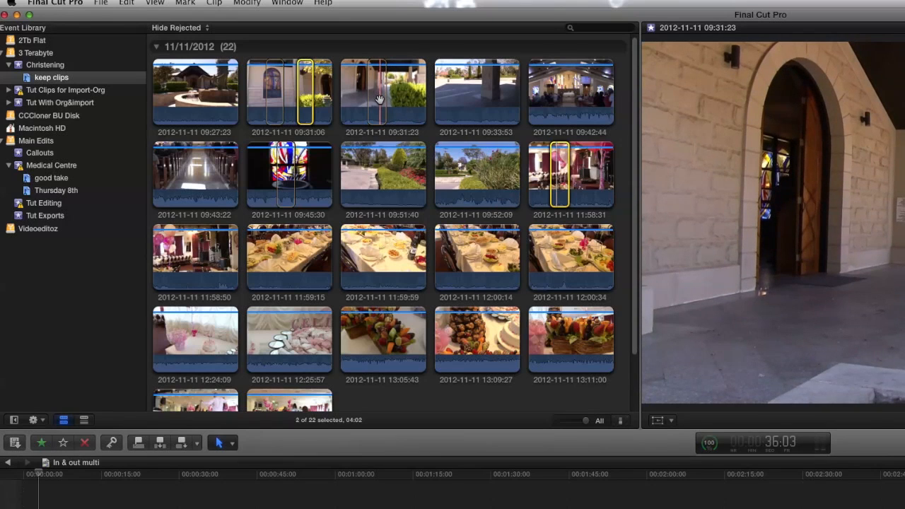
Select all the marked ranges on 09:31:06, 09:31:23, 09:45:30 and 11:58:31, and append them to the In & out multi timeline
drag(282, 99, 266, 99)
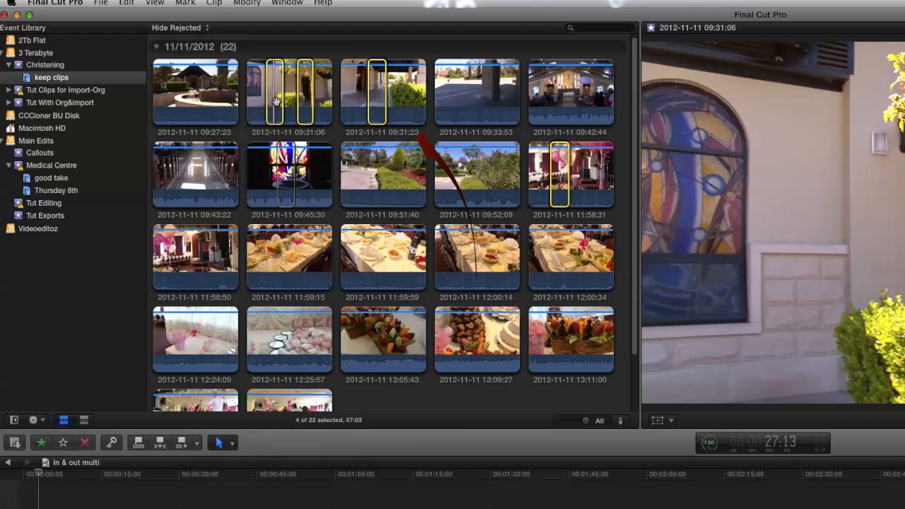
super+click(287, 170)
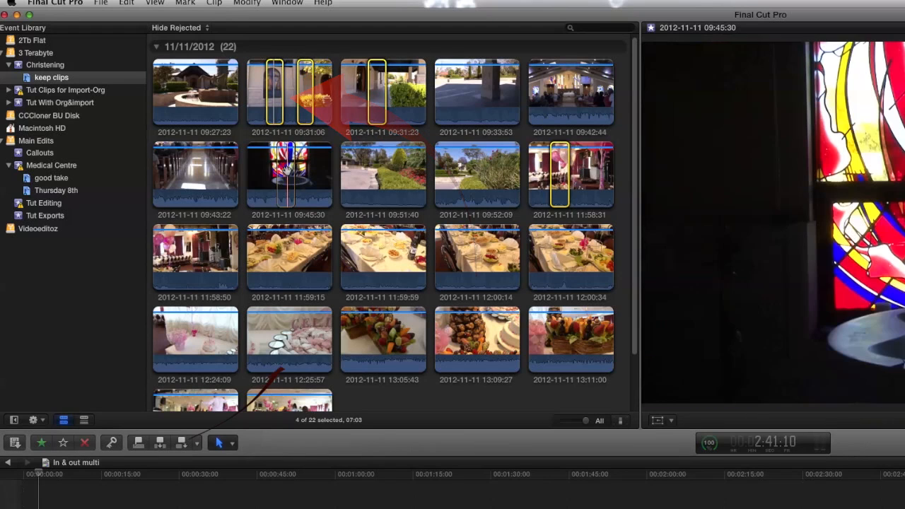
super+click(305, 99)
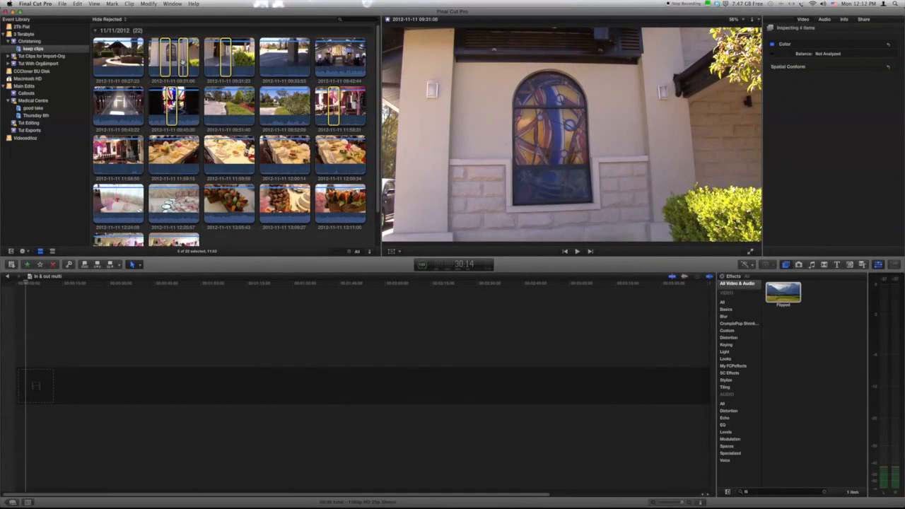
key(e)
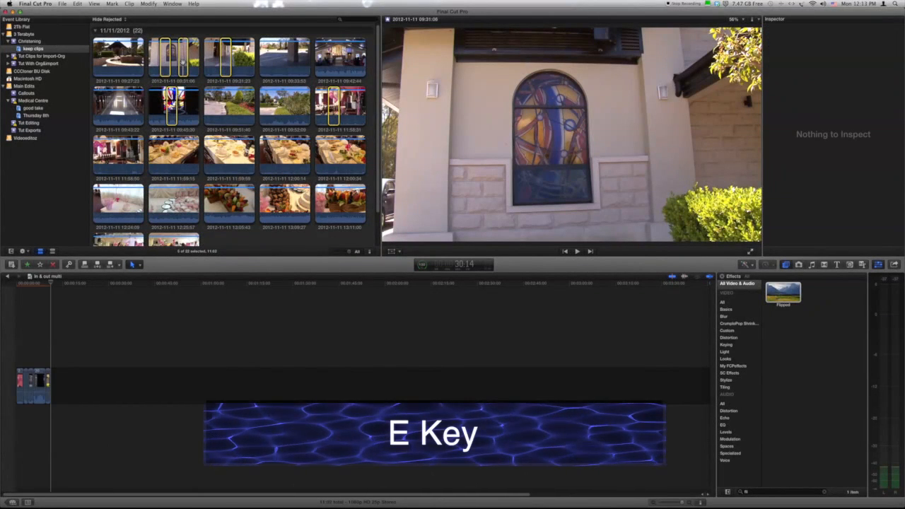
key(shift+z)
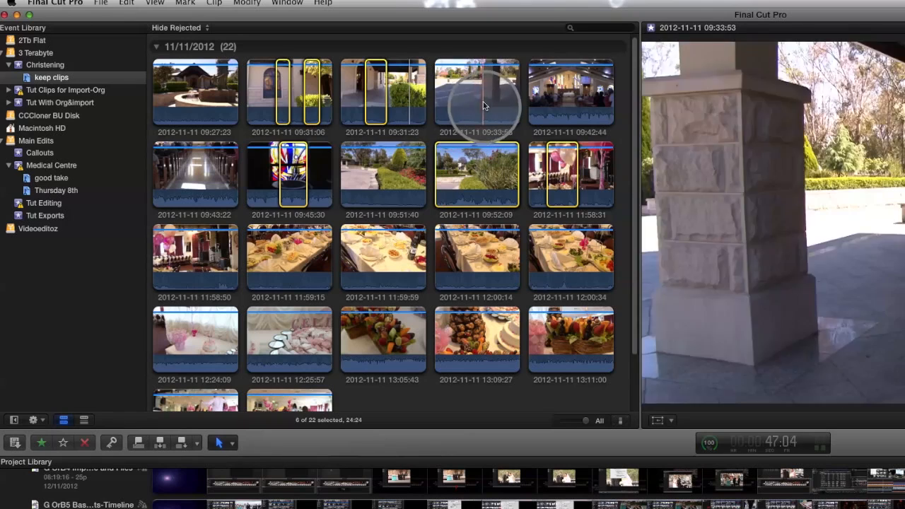
click(485, 107)
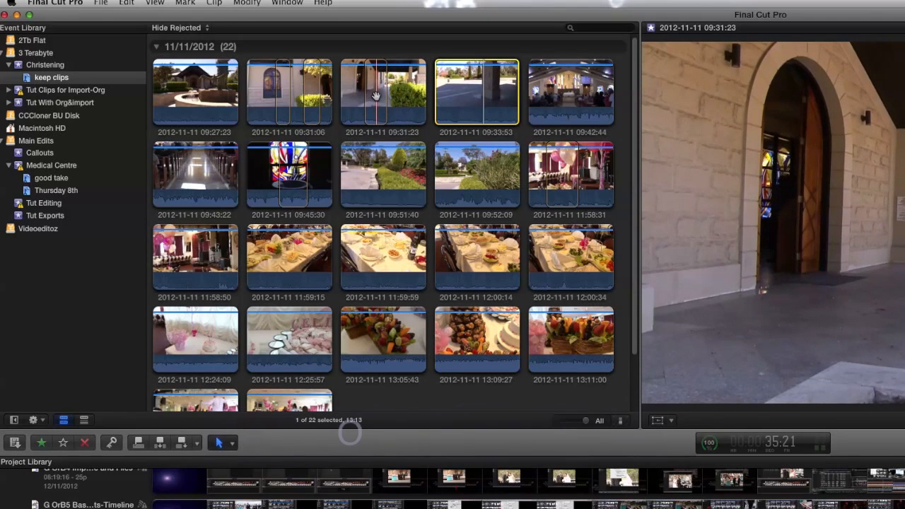
alt+click(319, 97)
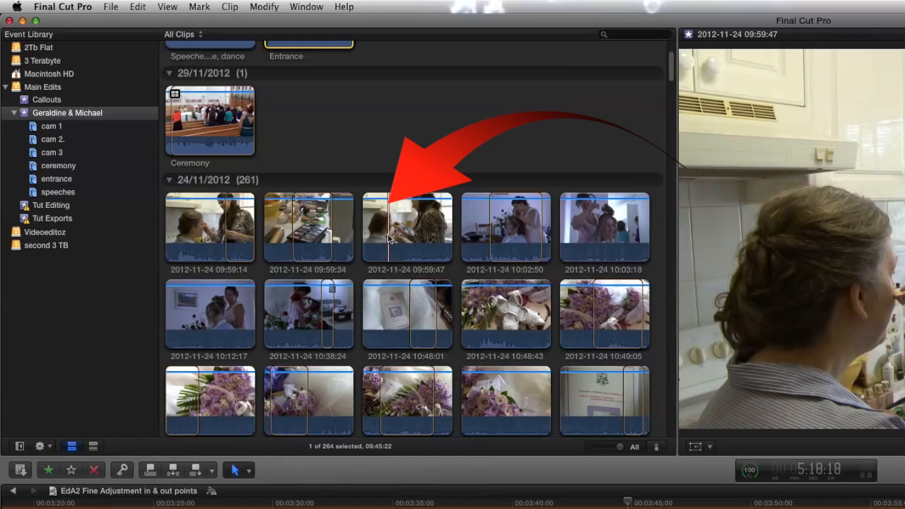
drag(390, 237, 425, 235)
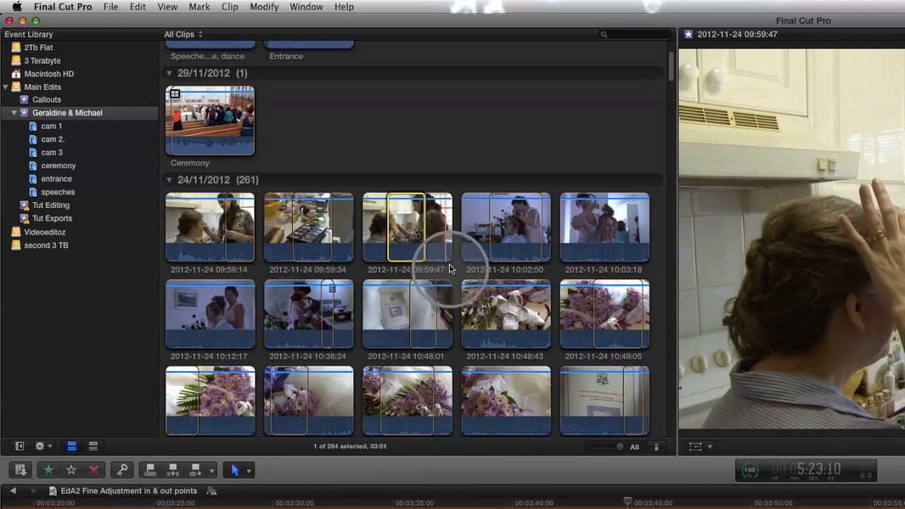
click(500, 310)
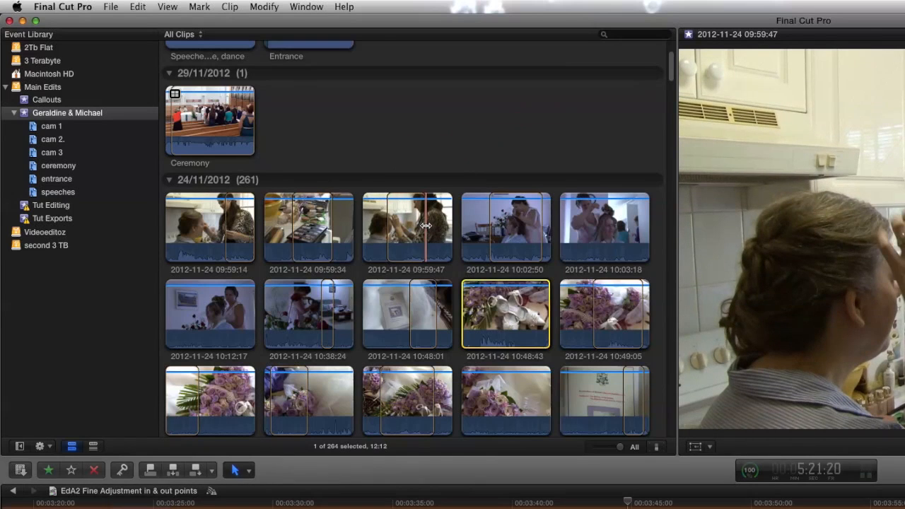
mouse_move(426, 226)
mouse_down()
mouse_move(434, 225)
mouse_move(414, 225)
mouse_up()
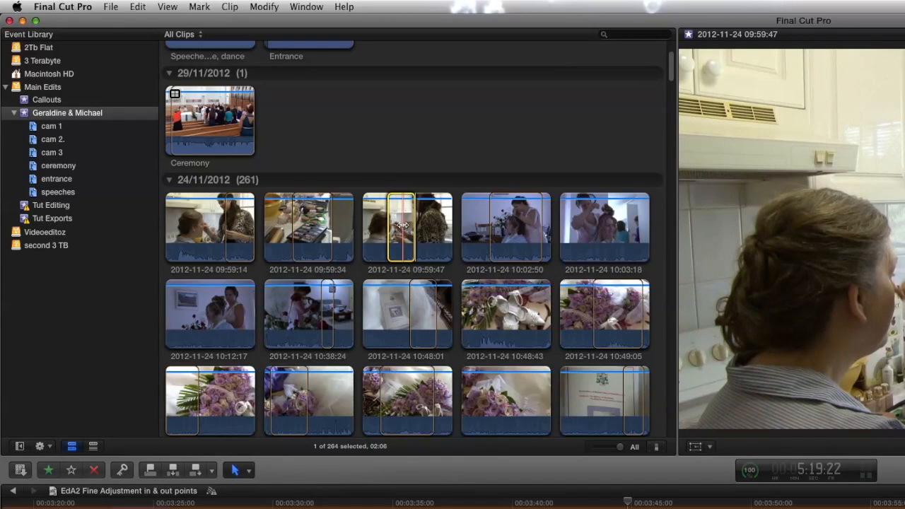
alt+click(403, 226)
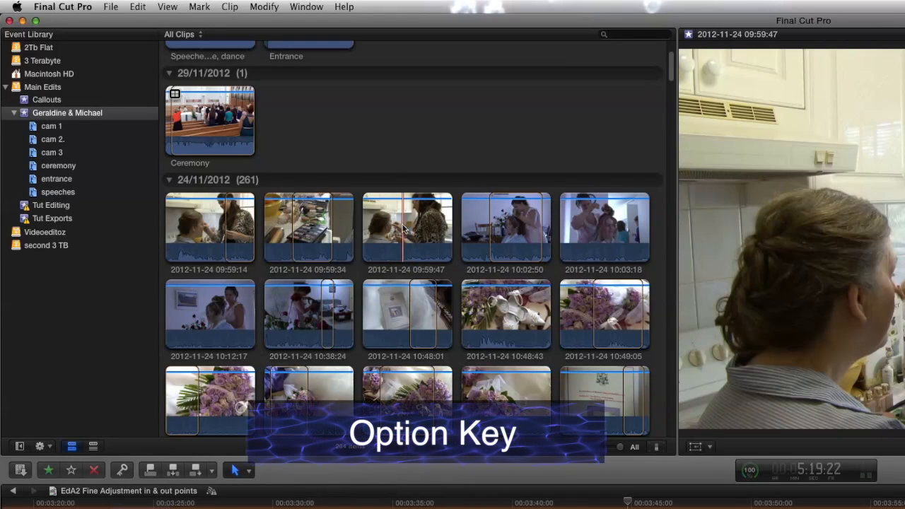
alt+click(422, 228)
drag(379, 233, 436, 230)
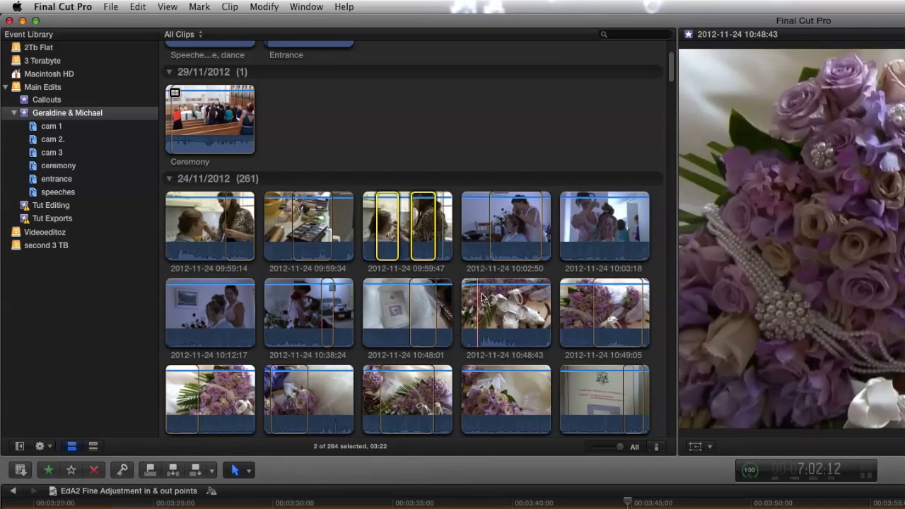
click(499, 311)
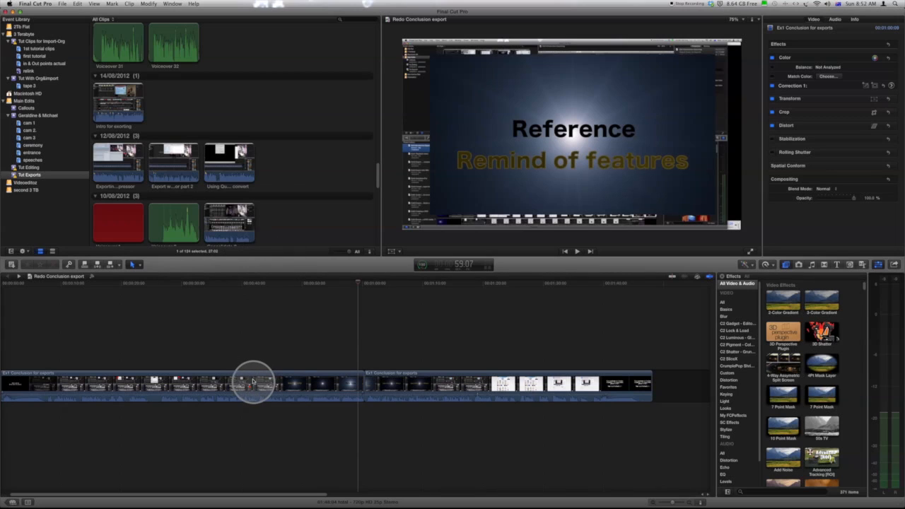
Mark a range on the first clip of the Redo Conclusion export timeline, from 30:12 to about 54:06
drag(233, 283, 185, 291)
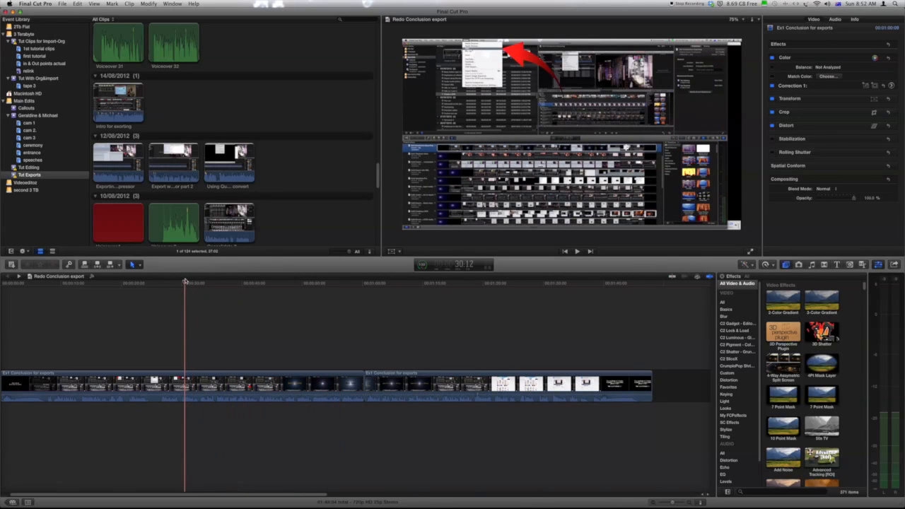
key(c)
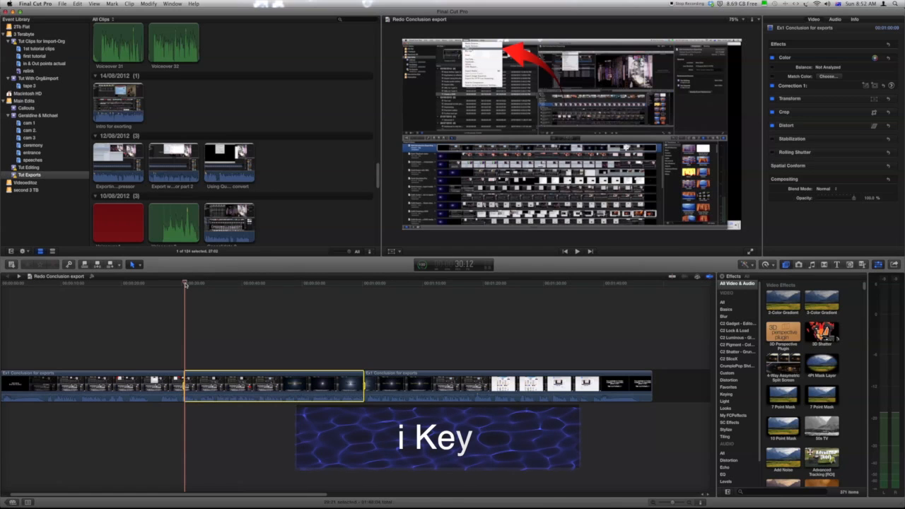
drag(185, 284, 328, 305)
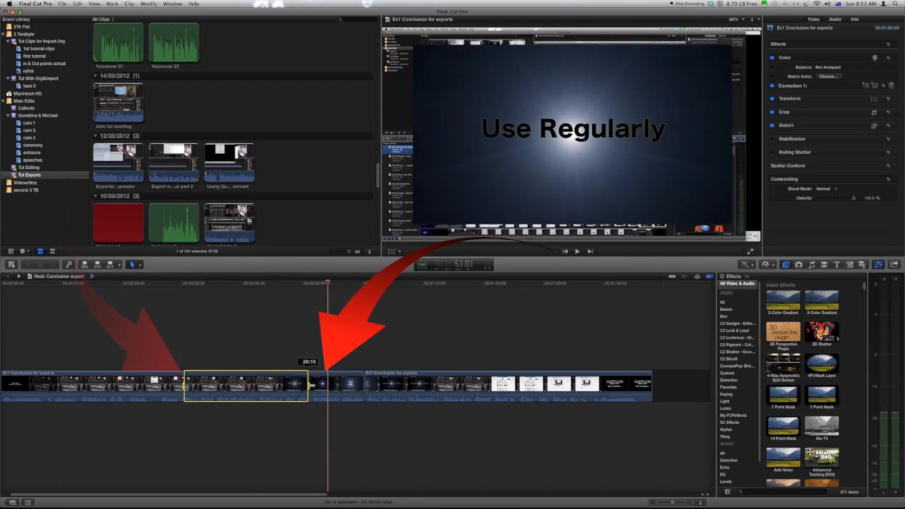
Use the Range Selection tool to mark a range of about 13 seconds near the start of the first timeline clip
click(137, 265)
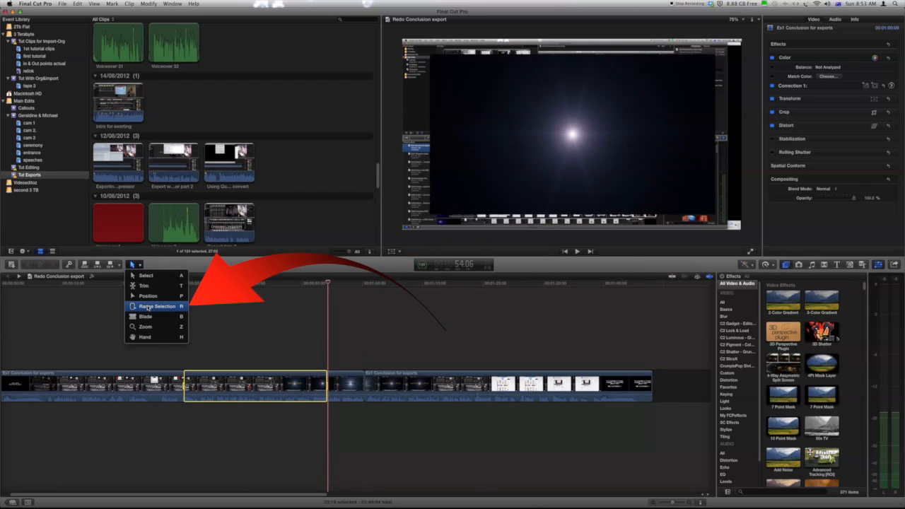
key(Return)
mouse_move(65, 381)
mouse_down()
mouse_move(157, 382)
mouse_move(146, 380)
mouse_up()
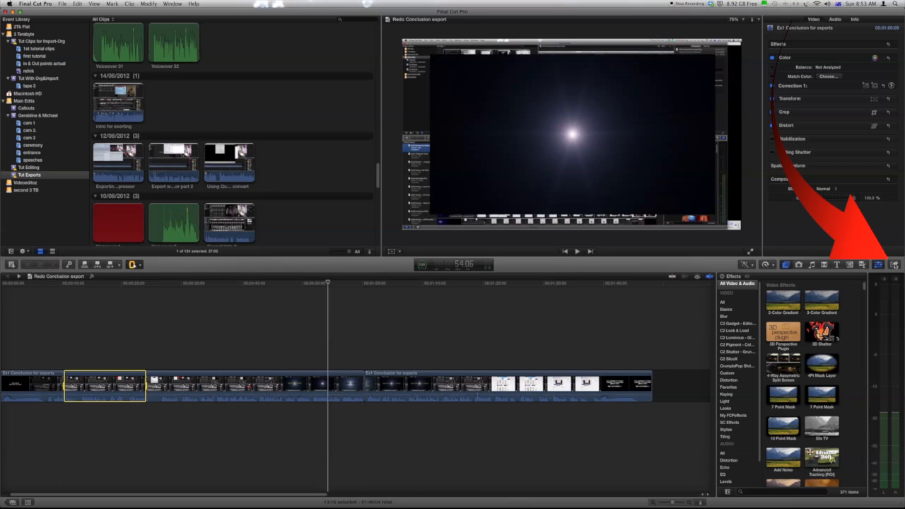
Share the marked timeline range as a Master File and set its video codec to H.264
click(895, 264)
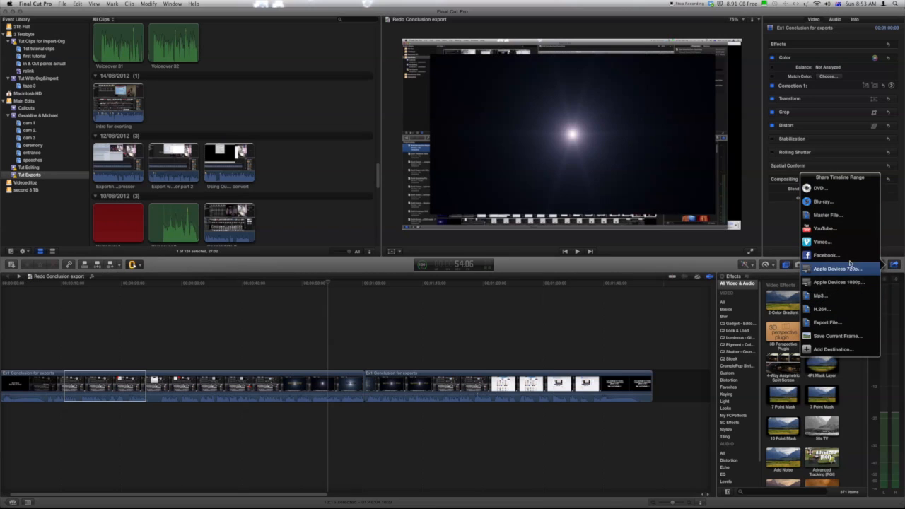
click(835, 217)
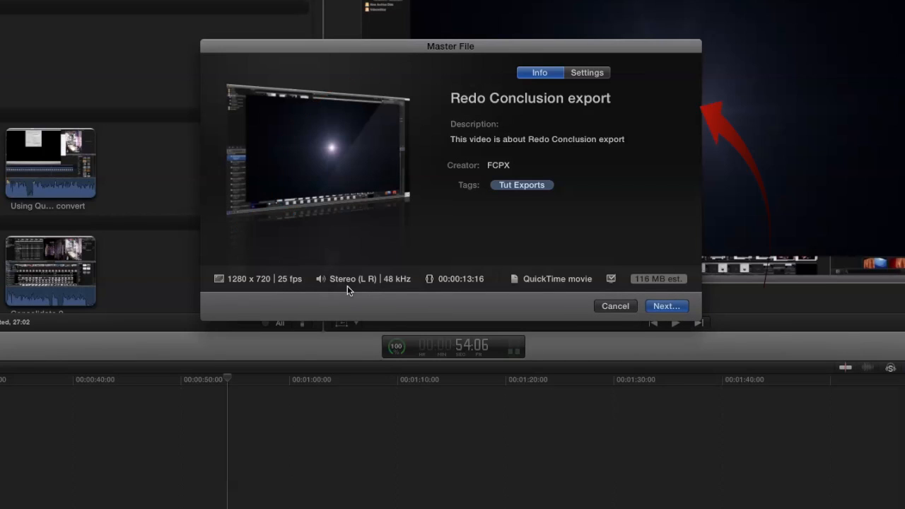
click(593, 73)
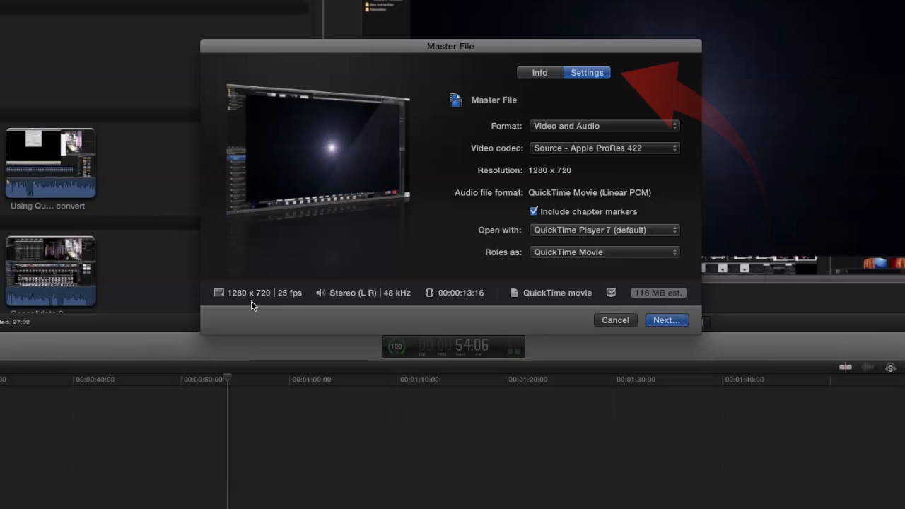
click(598, 148)
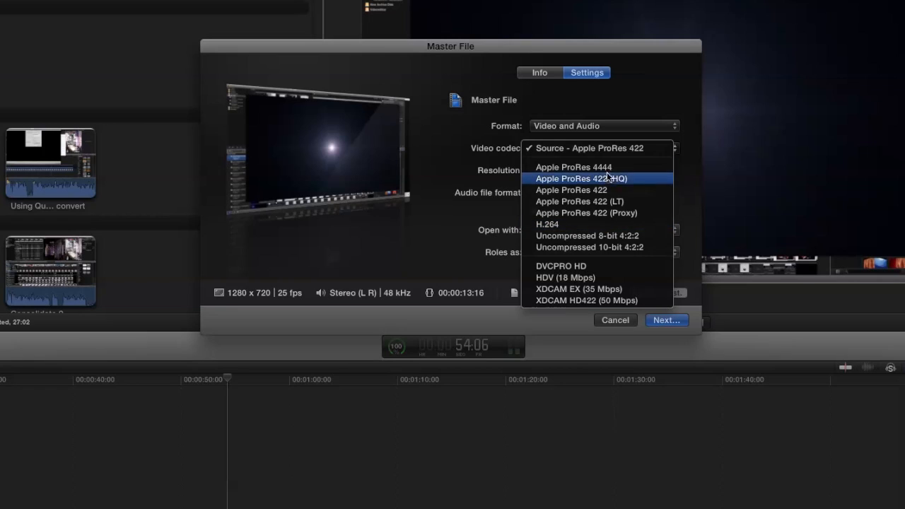
click(621, 224)
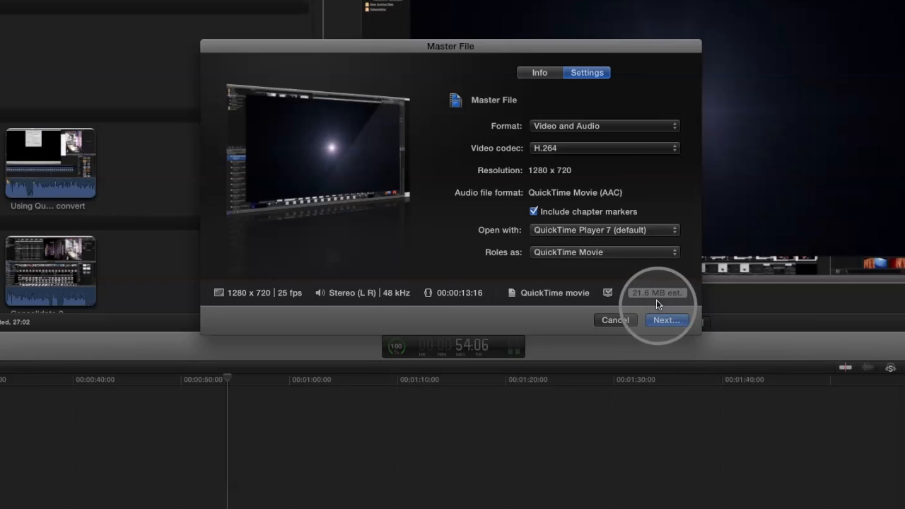
Switch the master file's video codec to Source - Apple ProRes 422 and back to H.264 to compare the estimated file sizes
click(573, 148)
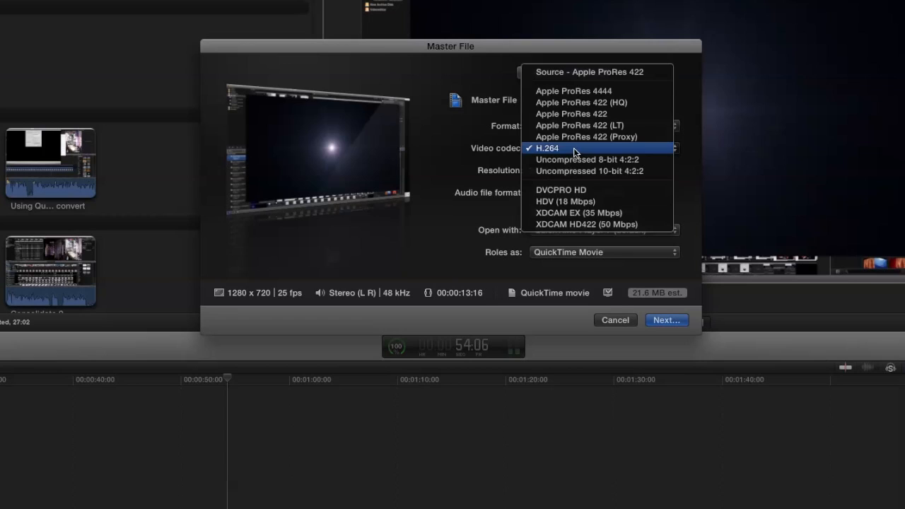
click(667, 310)
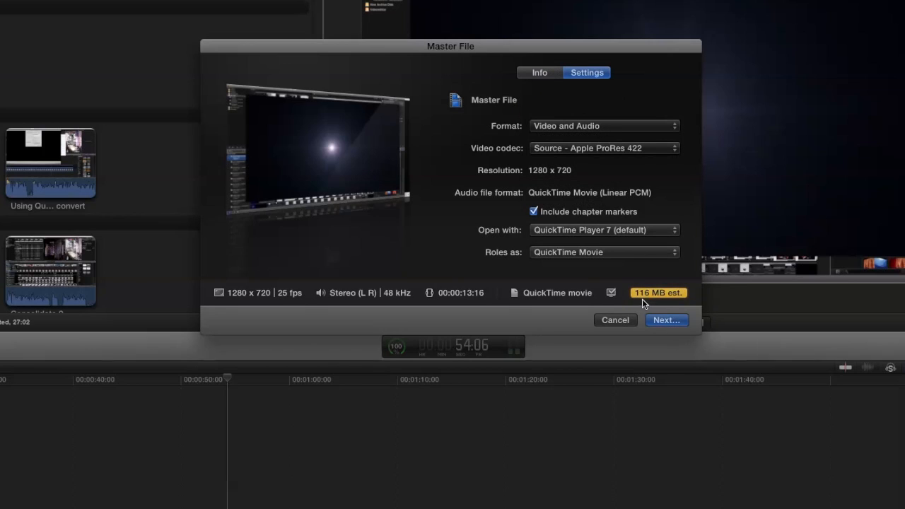
click(569, 149)
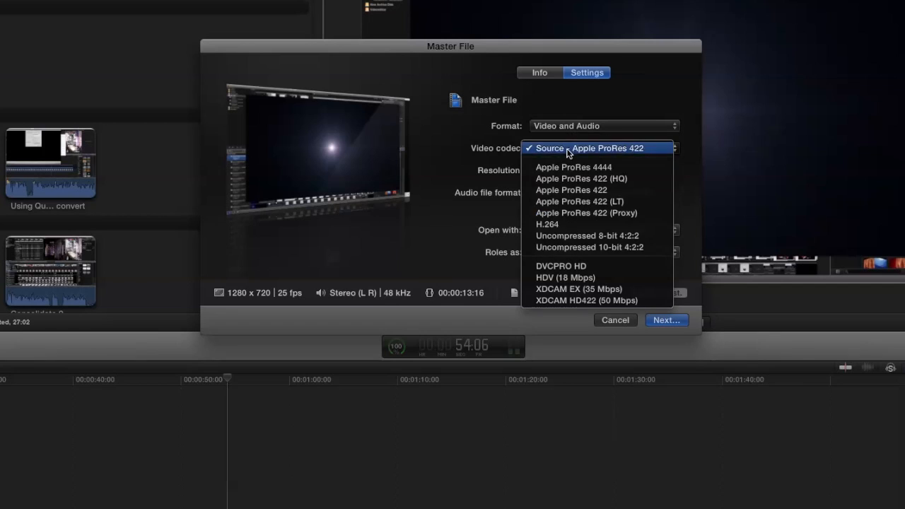
click(569, 194)
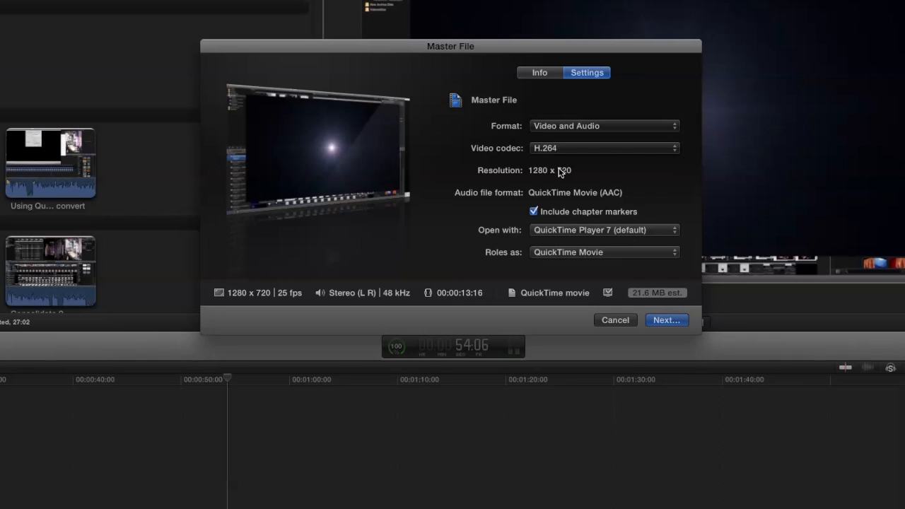
Set the master file to Do Nothing when done and keep its roles exported as QuickTime Movie
click(592, 232)
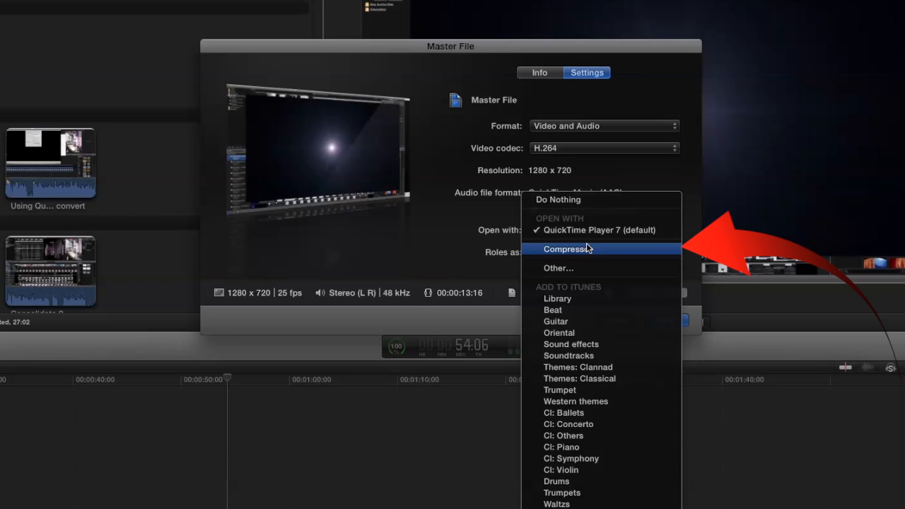
click(585, 202)
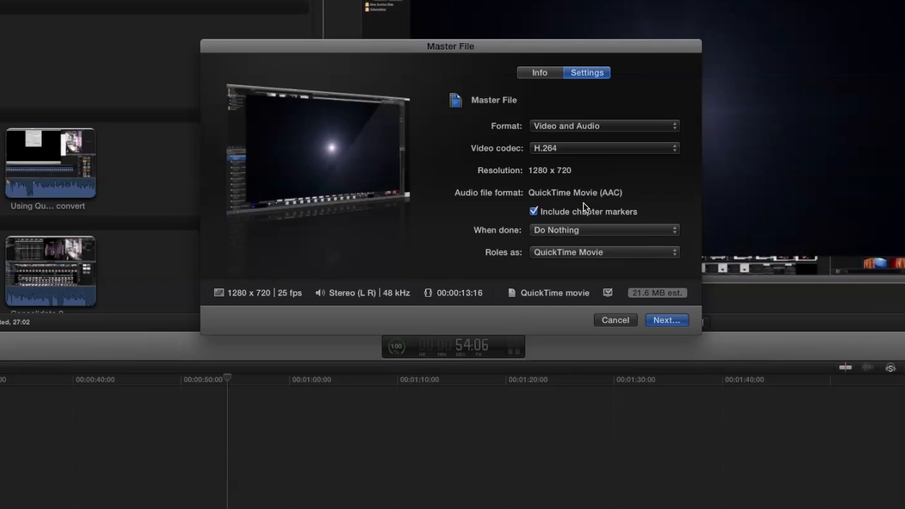
click(563, 254)
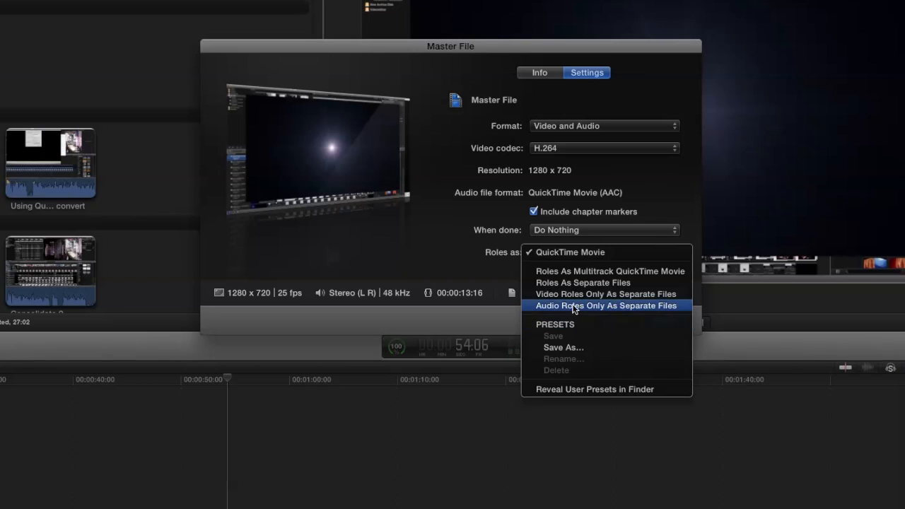
click(580, 252)
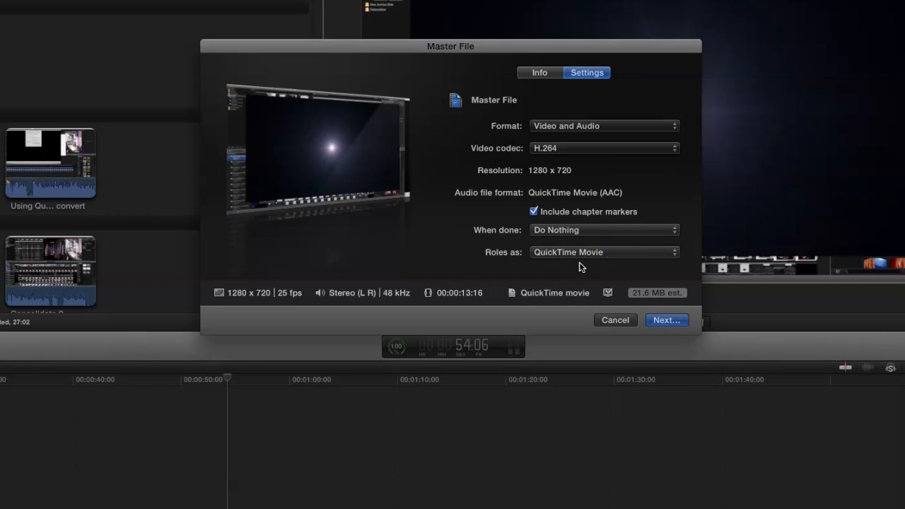
Continue to saving the master file and browse the available locations for its destination
click(667, 320)
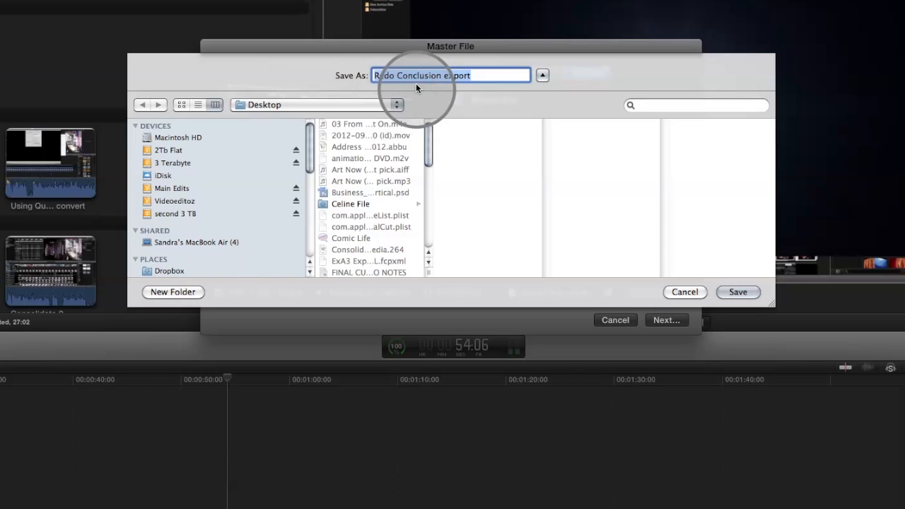
scroll(201, 210, down, 5)
scroll(201, 210, up, 4)
scroll(202, 216, down, 5)
click(202, 218)
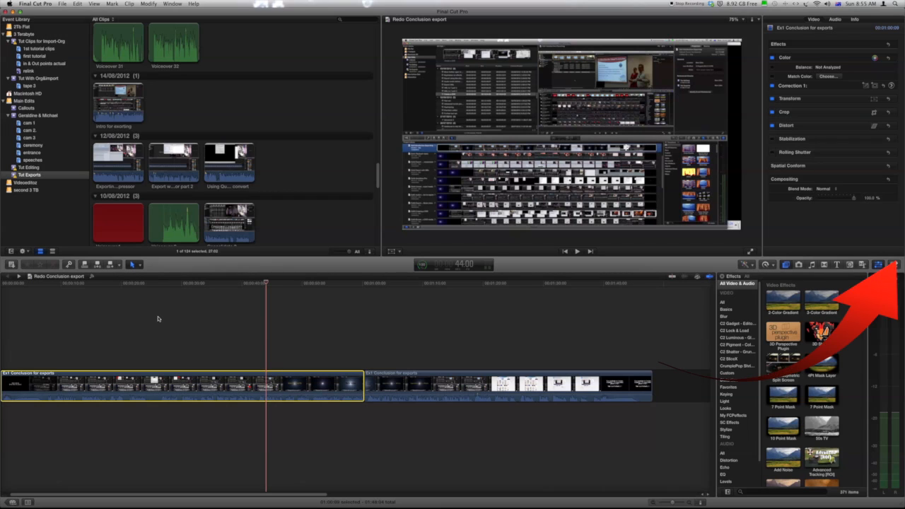
Open the sharing destination settings and add an Email destination between Master File and YouTube
click(813, 287)
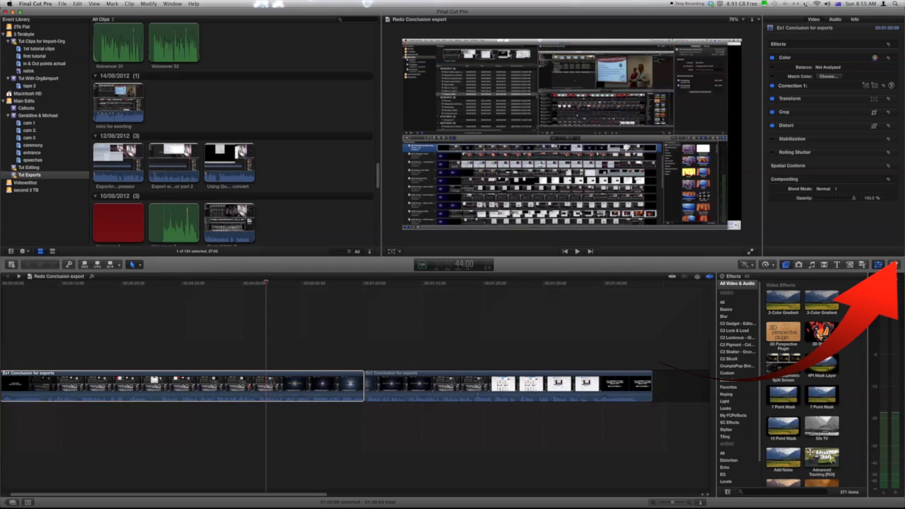
click(895, 265)
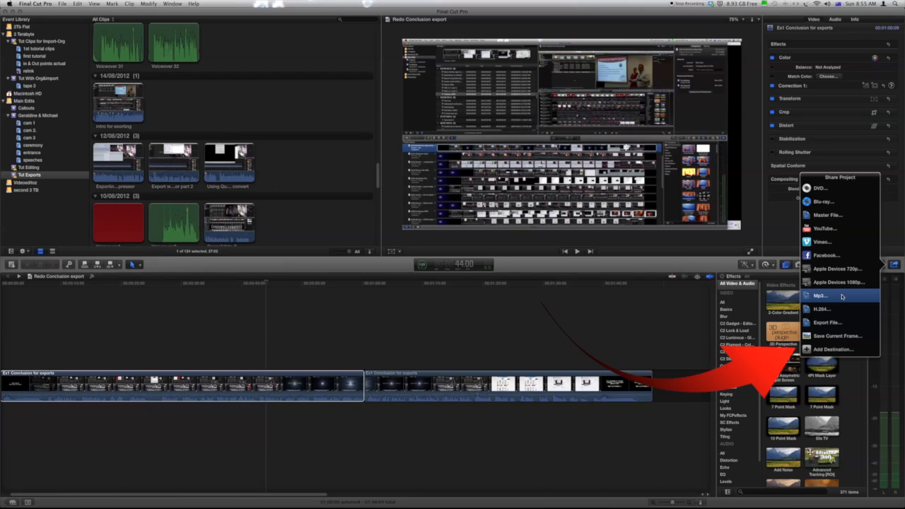
click(844, 349)
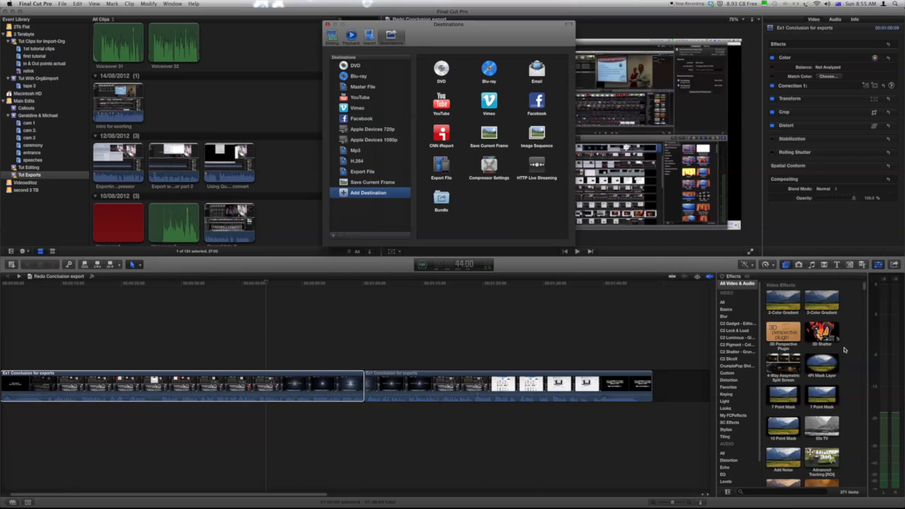
drag(411, 36, 429, 75)
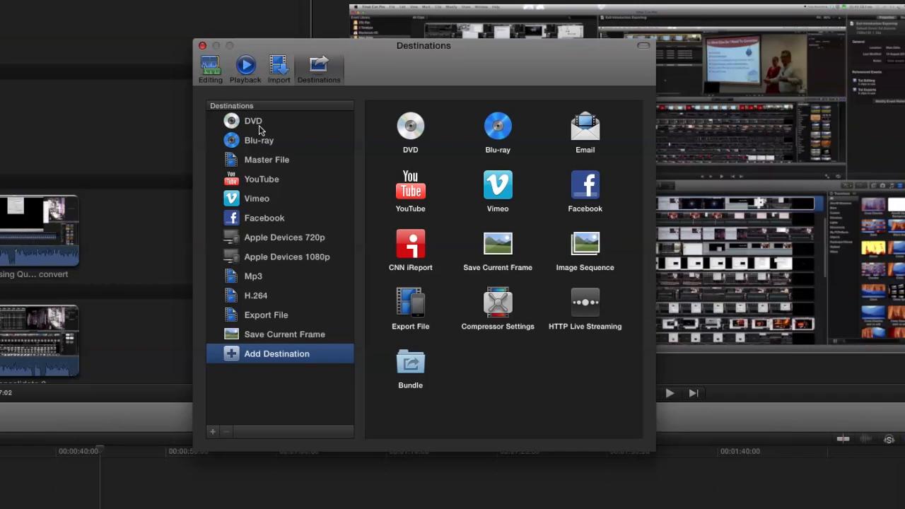
click(588, 133)
mouse_move(589, 133)
mouse_down()
mouse_move(414, 151)
mouse_move(318, 176)
mouse_move(303, 309)
mouse_move(305, 177)
mouse_up()
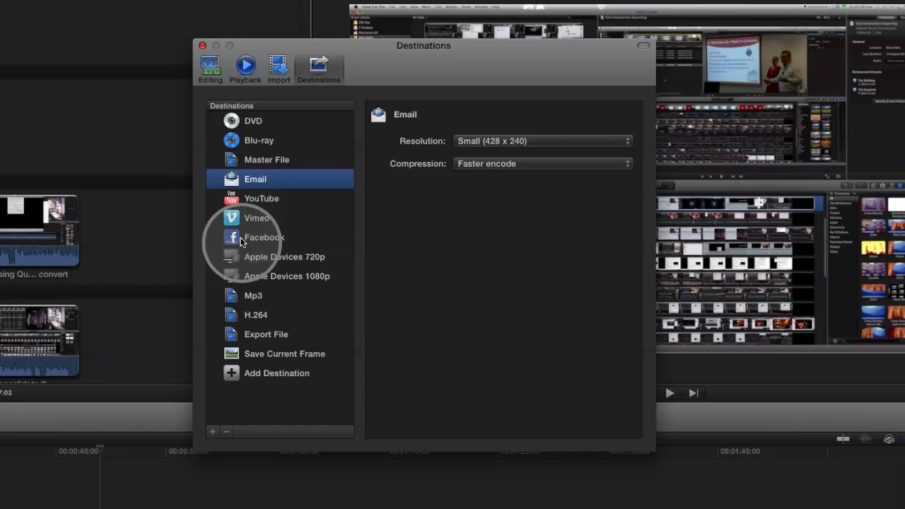
Examine the H.264 destination's settings and its available format options, keep Video and Audio, and close the destination settings
click(263, 318)
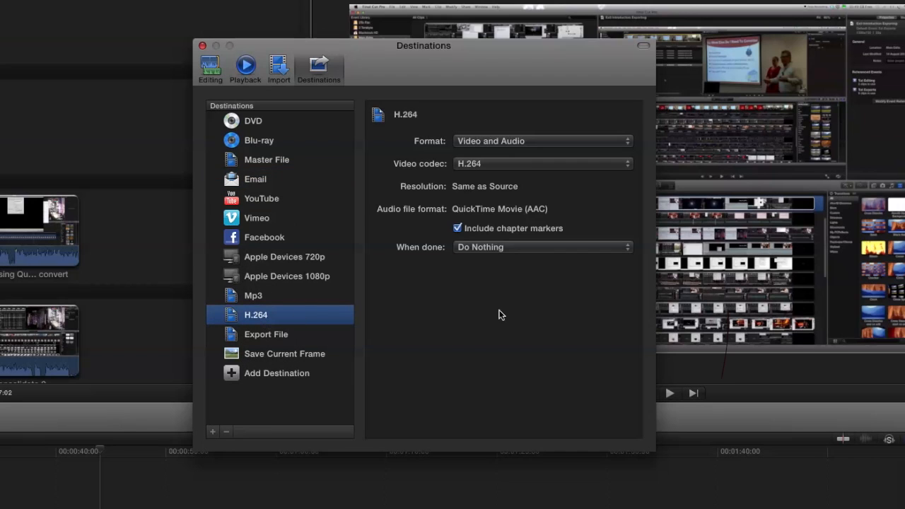
click(520, 142)
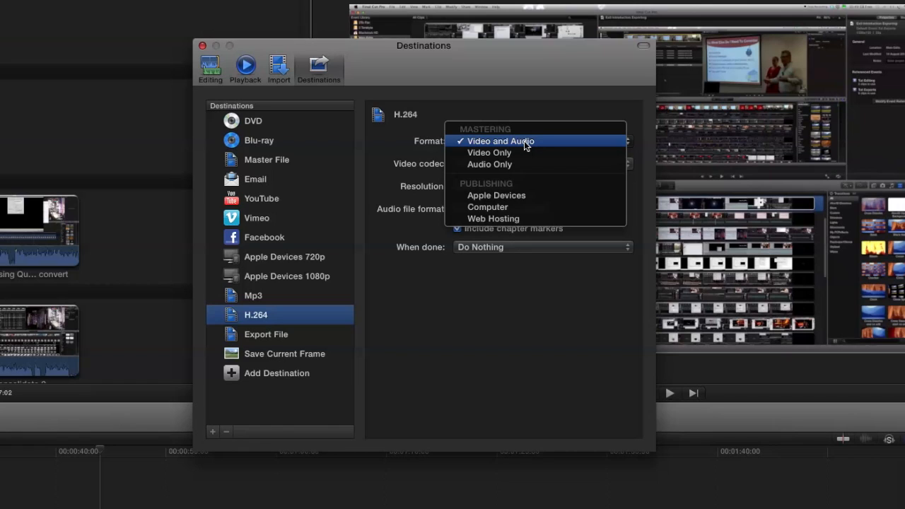
click(524, 141)
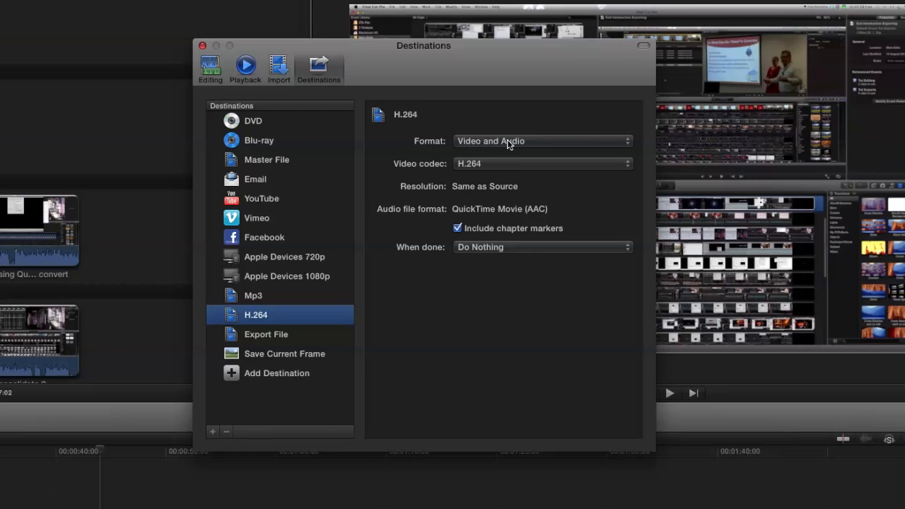
click(458, 228)
click(203, 45)
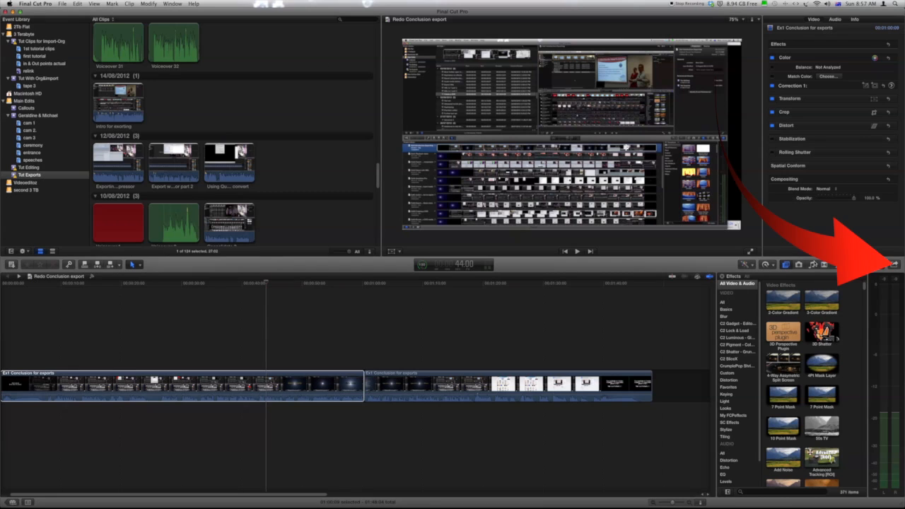
Check the share list for the Email entry, reopen the destination settings and add an Export File destination directly below H.264
click(895, 264)
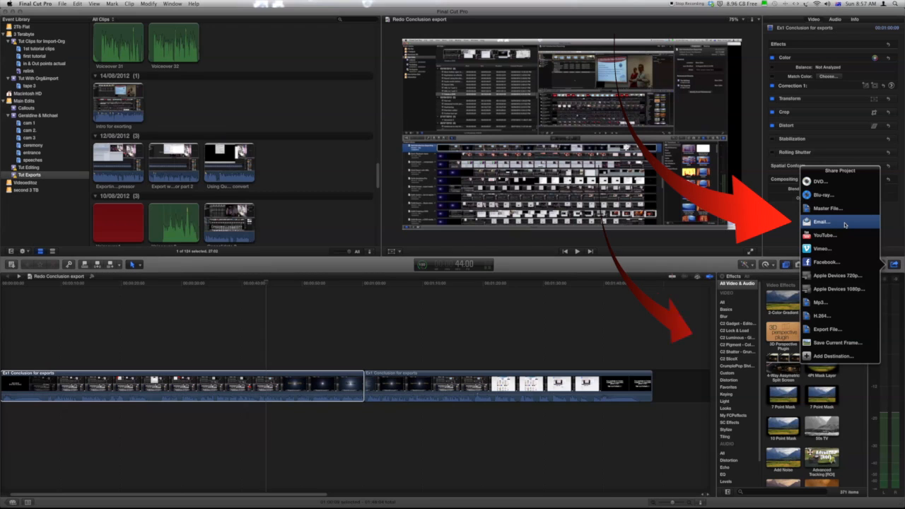
click(834, 356)
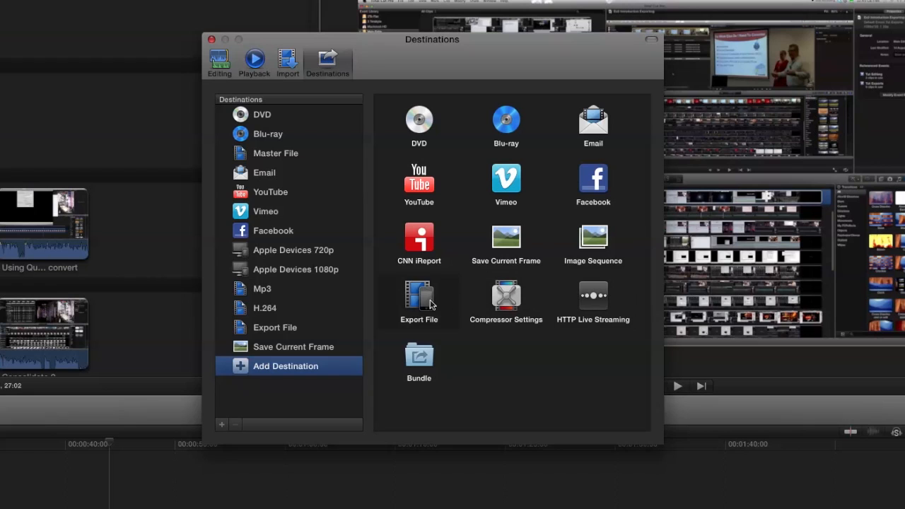
drag(436, 203, 386, 204)
drag(325, 301, 325, 321)
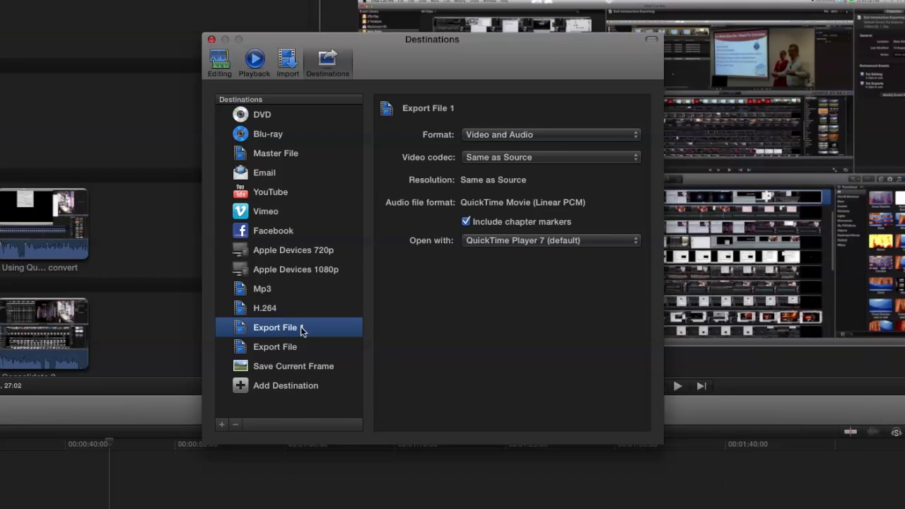
click(270, 347)
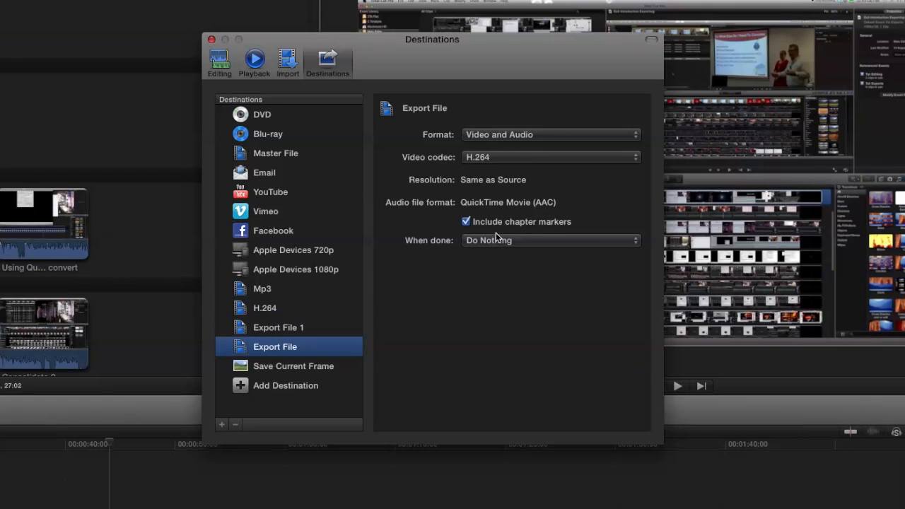
click(503, 136)
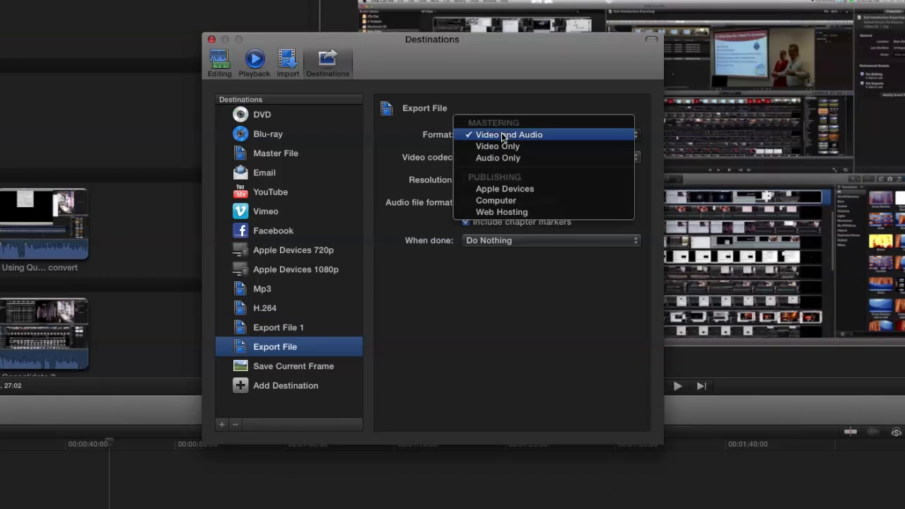
click(542, 136)
Set the format of the newly added Export File destination to Audio Only
click(294, 329)
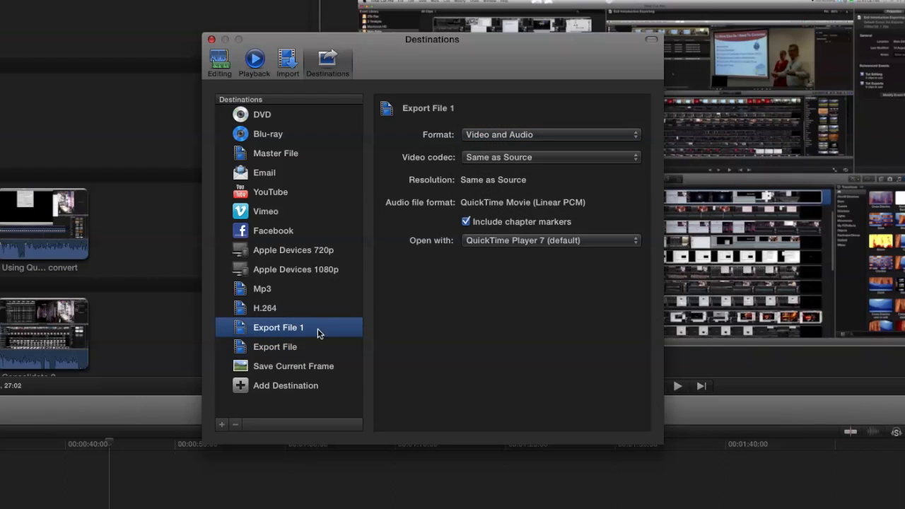
click(525, 136)
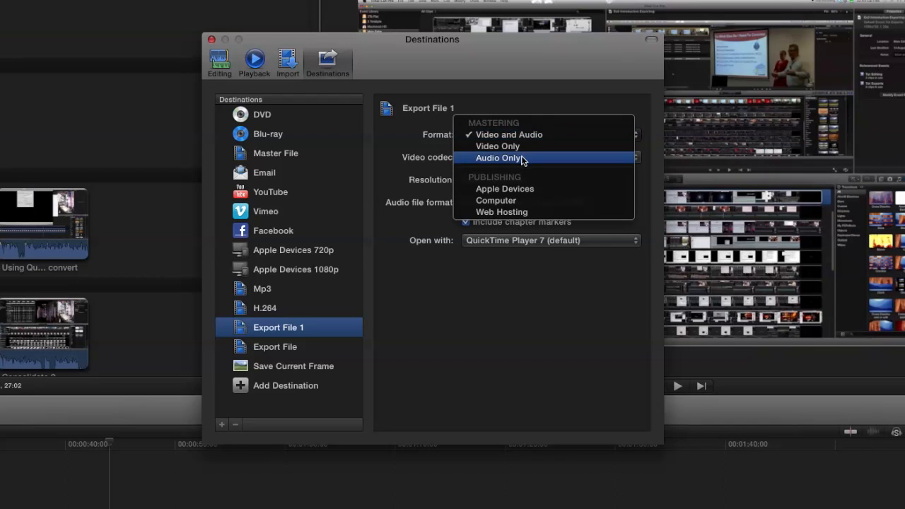
click(523, 158)
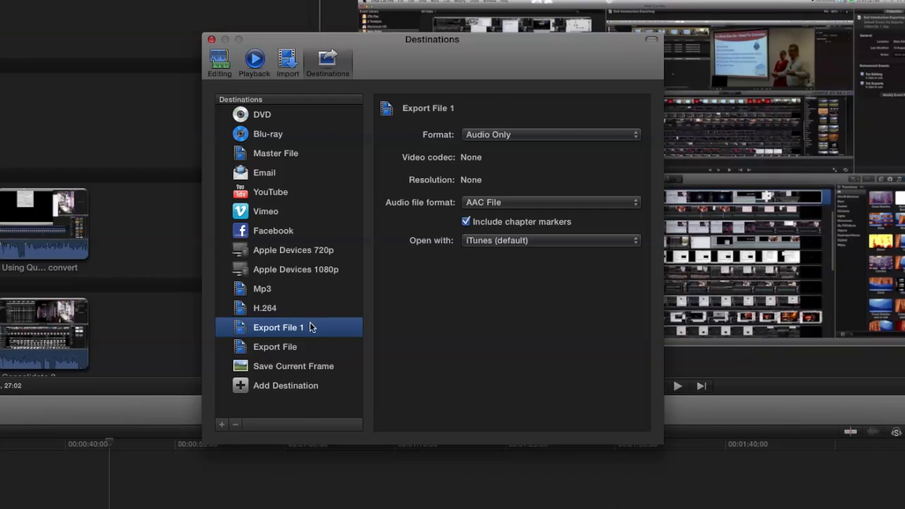
Rename the audio-only destination as Export File Audio only and close the destination settings
click(291, 331)
click(322, 328)
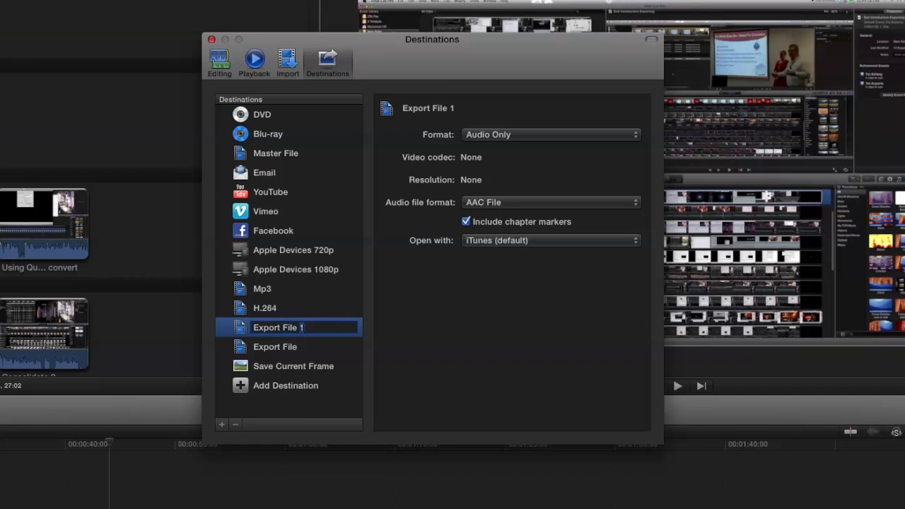
key(BackSpace)
text(A)
text(dio only)
key(Return)
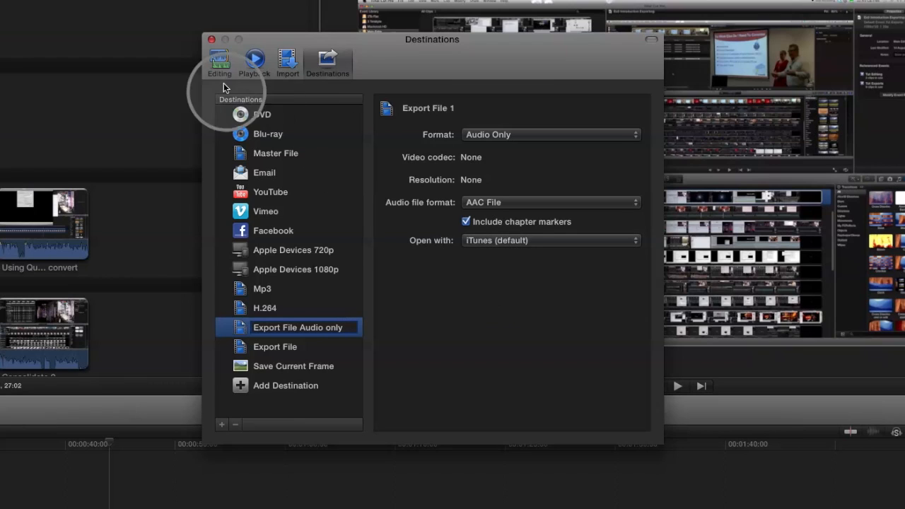
click(211, 40)
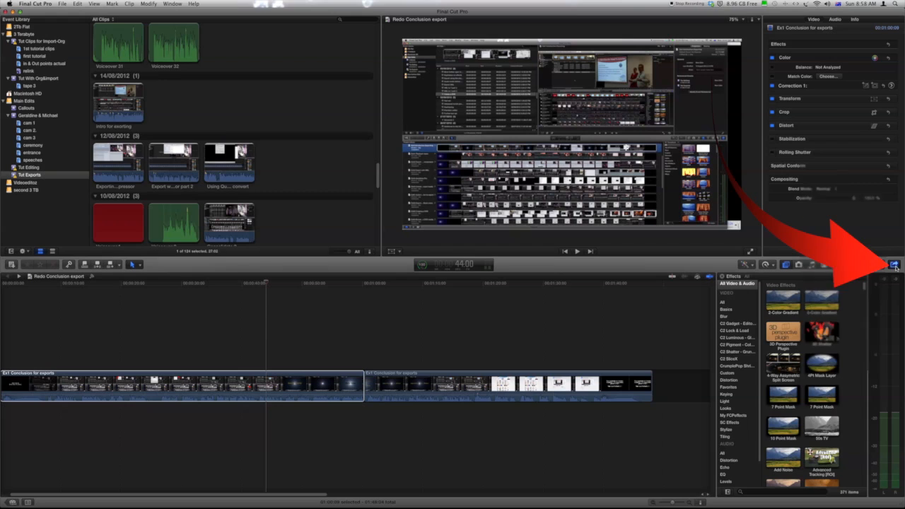
Check the available project share destinations and find the alternative Share command for exporting
click(895, 265)
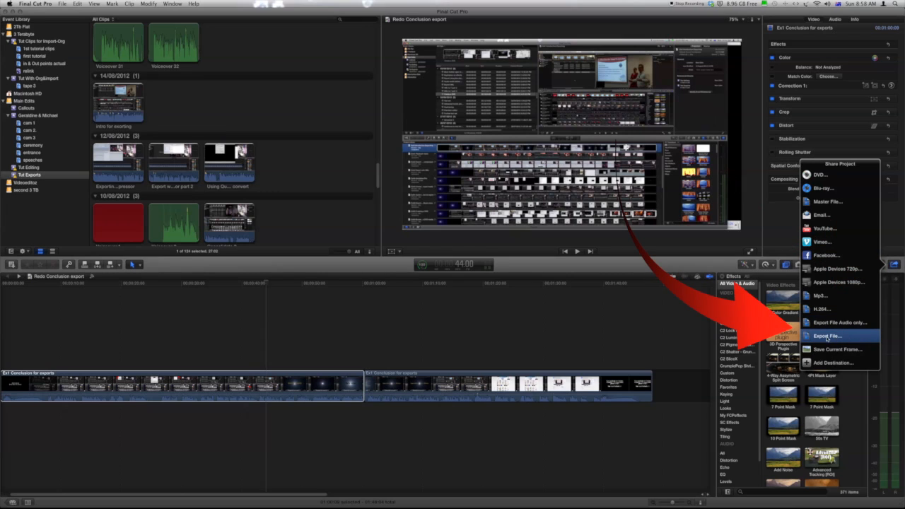
click(651, 314)
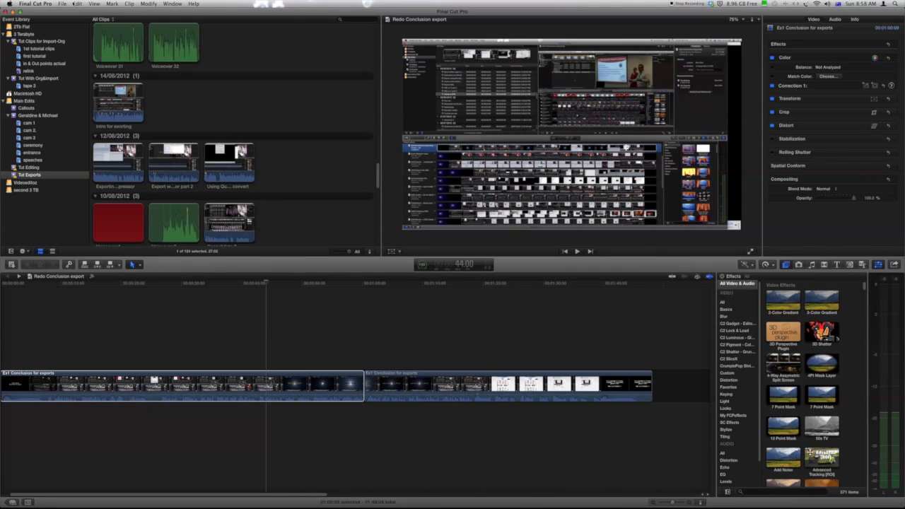
click(62, 4)
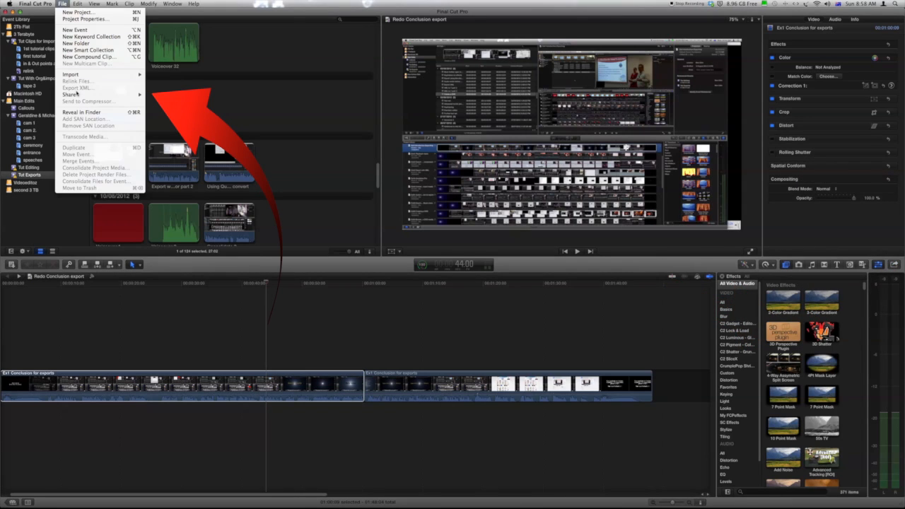
mouse_move(78, 95)
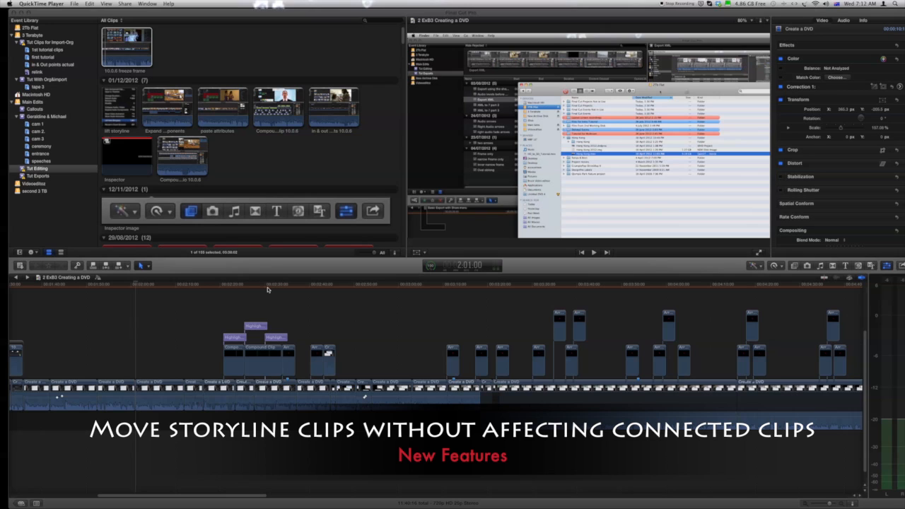
Try deleting the three Create a DVD storyline clips beneath the connected compound and highlight clips, and undo the deletion
click(225, 391)
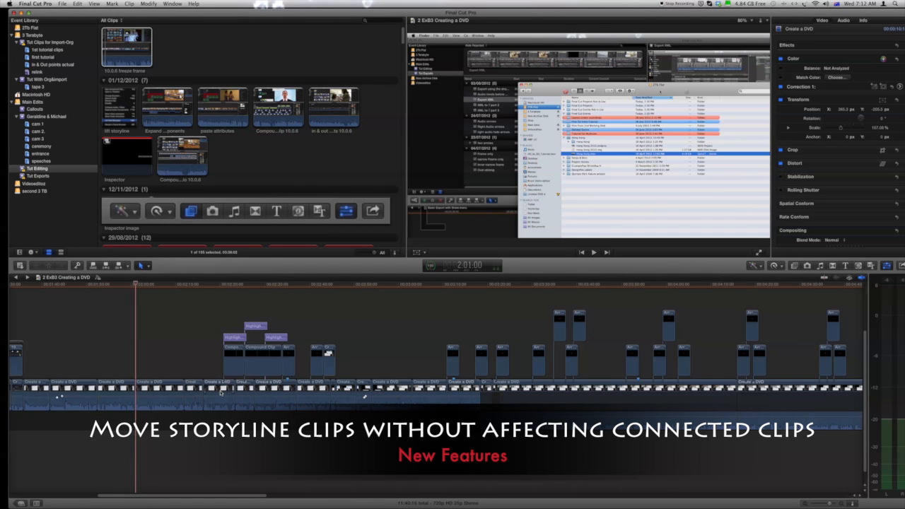
mouse_move(225, 392)
mouse_down()
mouse_move(239, 384)
mouse_move(269, 392)
mouse_up()
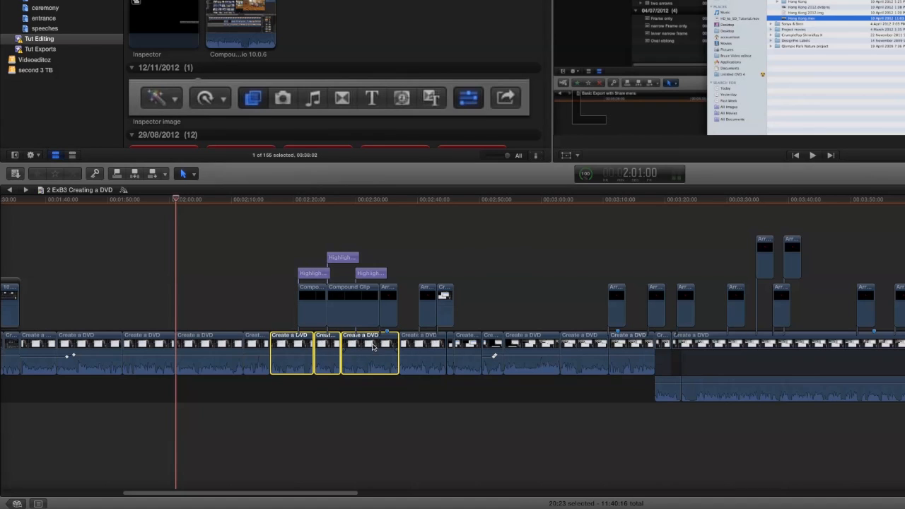
mouse_move(373, 346)
mouse_down()
mouse_move(347, 315)
mouse_move(296, 307)
mouse_move(354, 309)
mouse_move(369, 347)
mouse_up()
key(Delete)
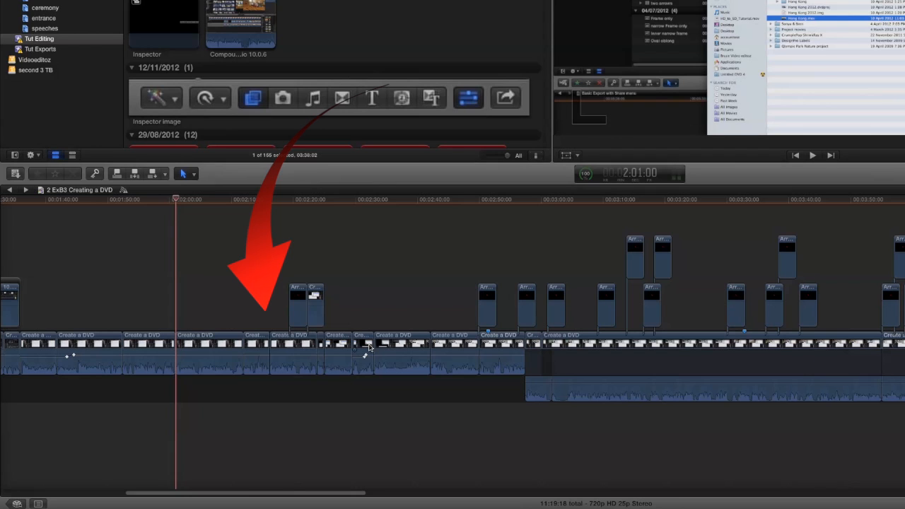
key(super+z)
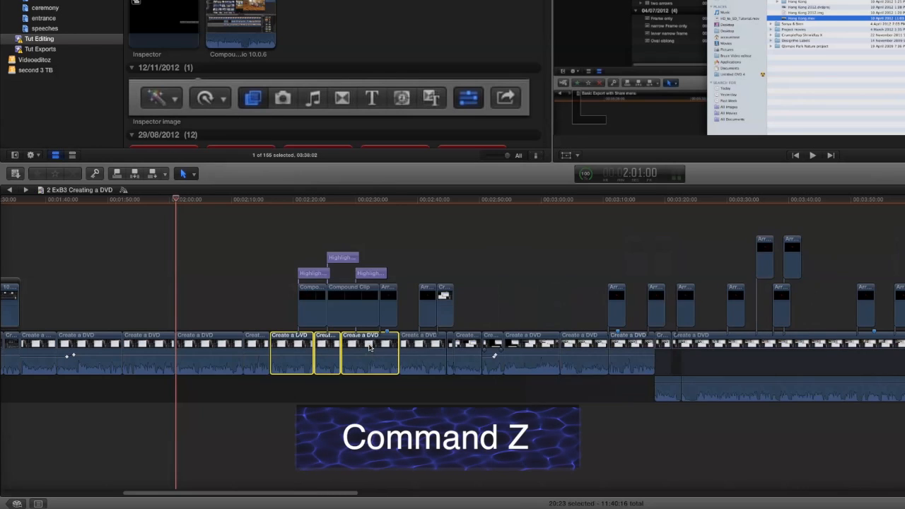
Try moving the three selected storyline clips earlier to about 2:01 while leaving their connected clips in place, and undo the move
click(363, 351)
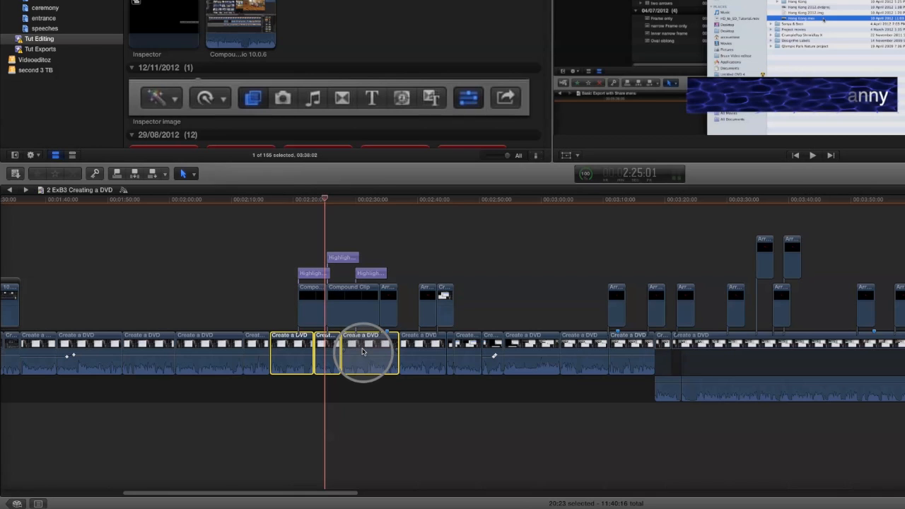
mouse_move(365, 350)
mouse_down()
mouse_move(294, 350)
mouse_move(343, 361)
mouse_move(358, 351)
mouse_move(205, 351)
mouse_up()
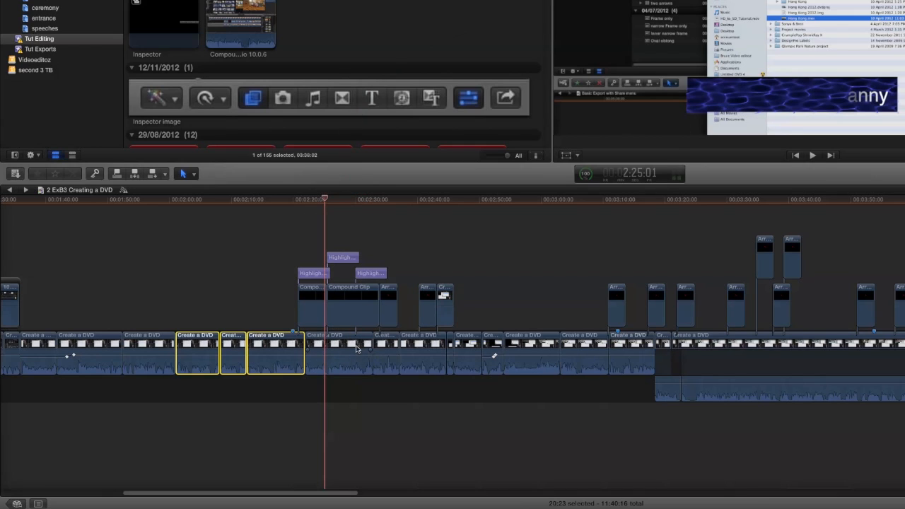
key(super+z)
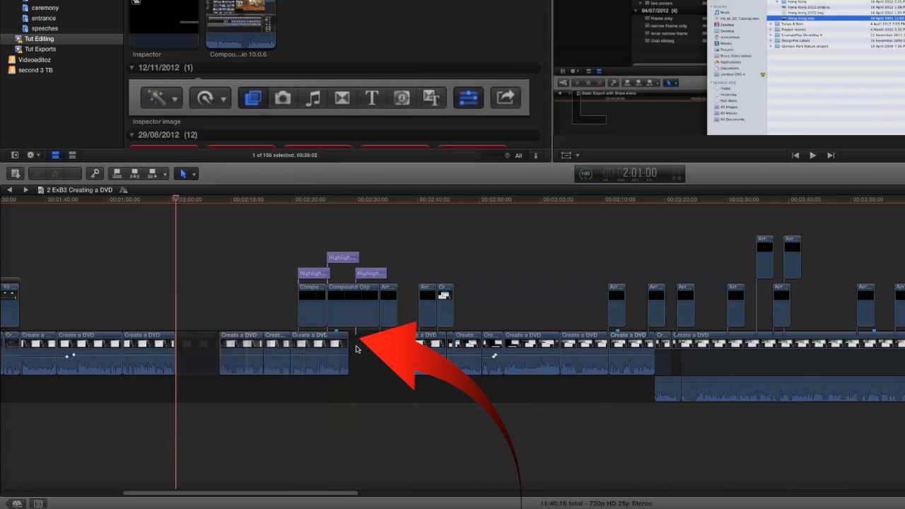
Reselect the three adjacent storyline clips beneath the connected compound and highlight clips and delete them
click(329, 347)
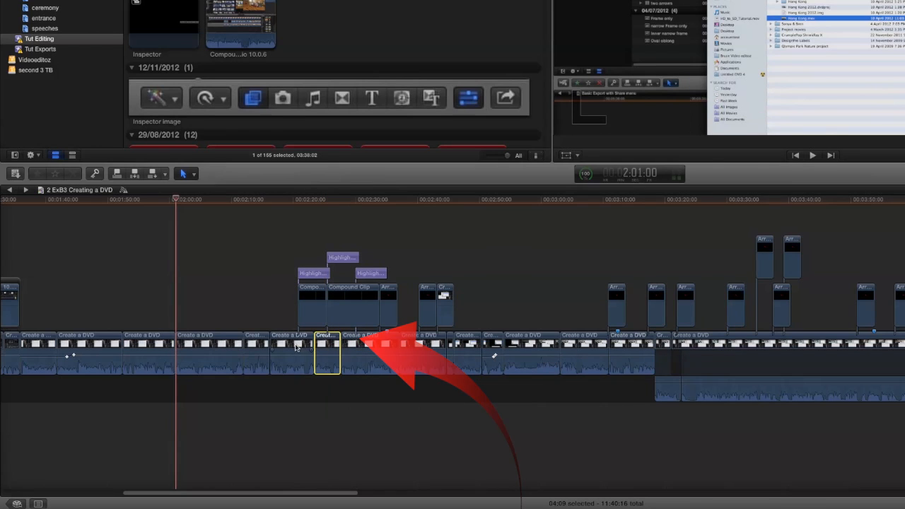
super+click(299, 347)
super+click(366, 347)
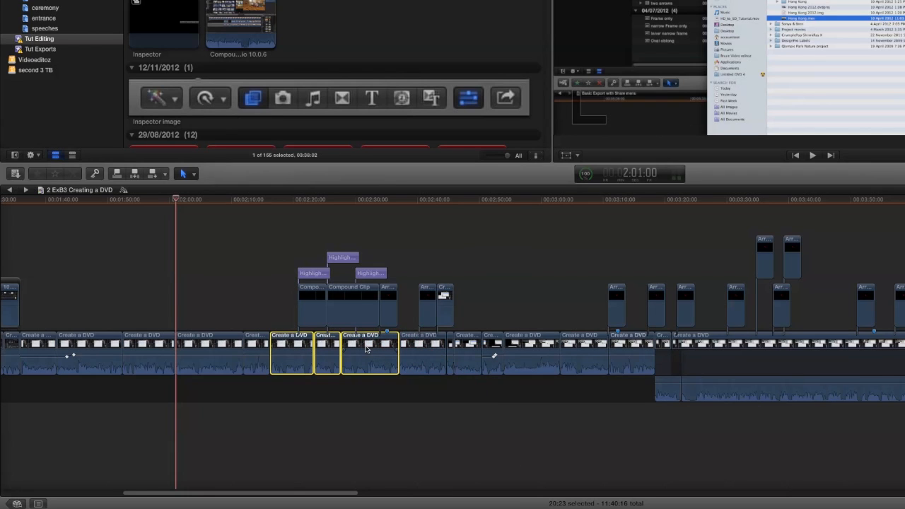
key(Delete)
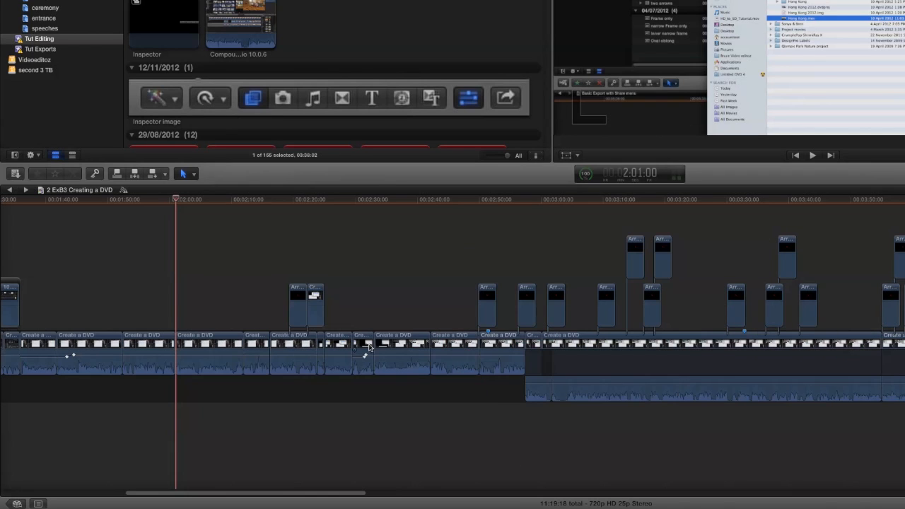